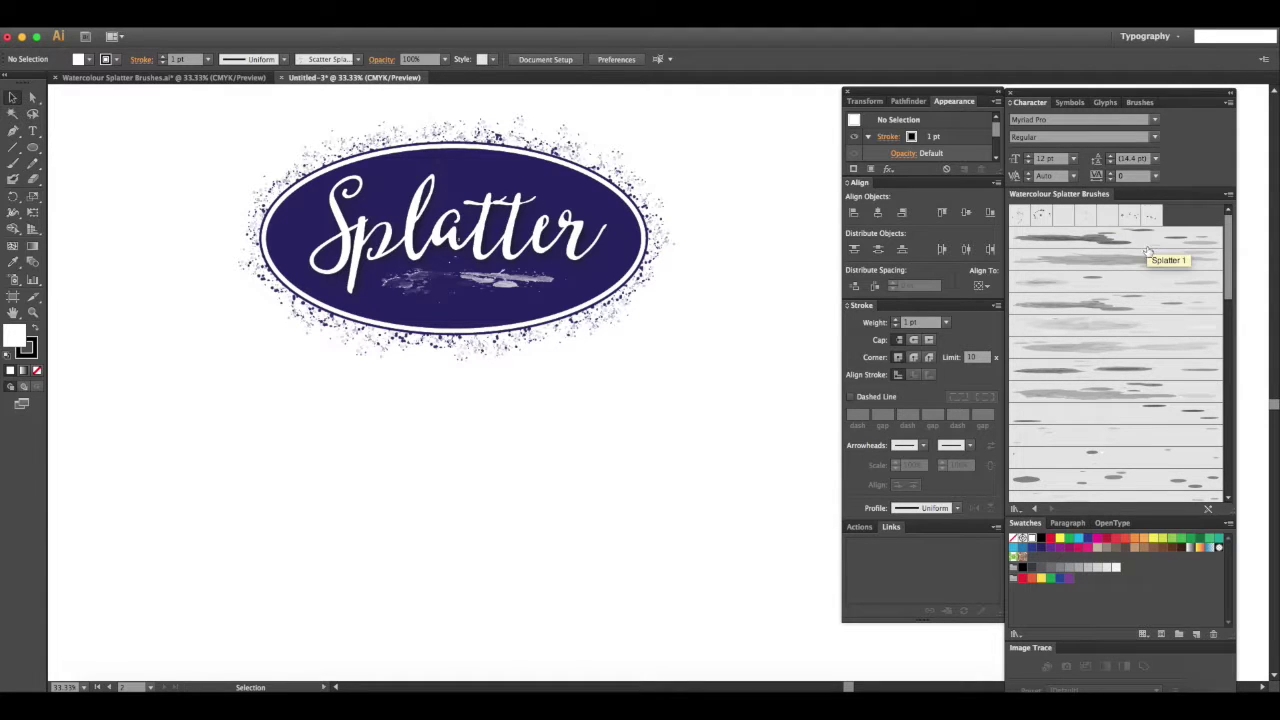
scroll(1121, 455, down, 5)
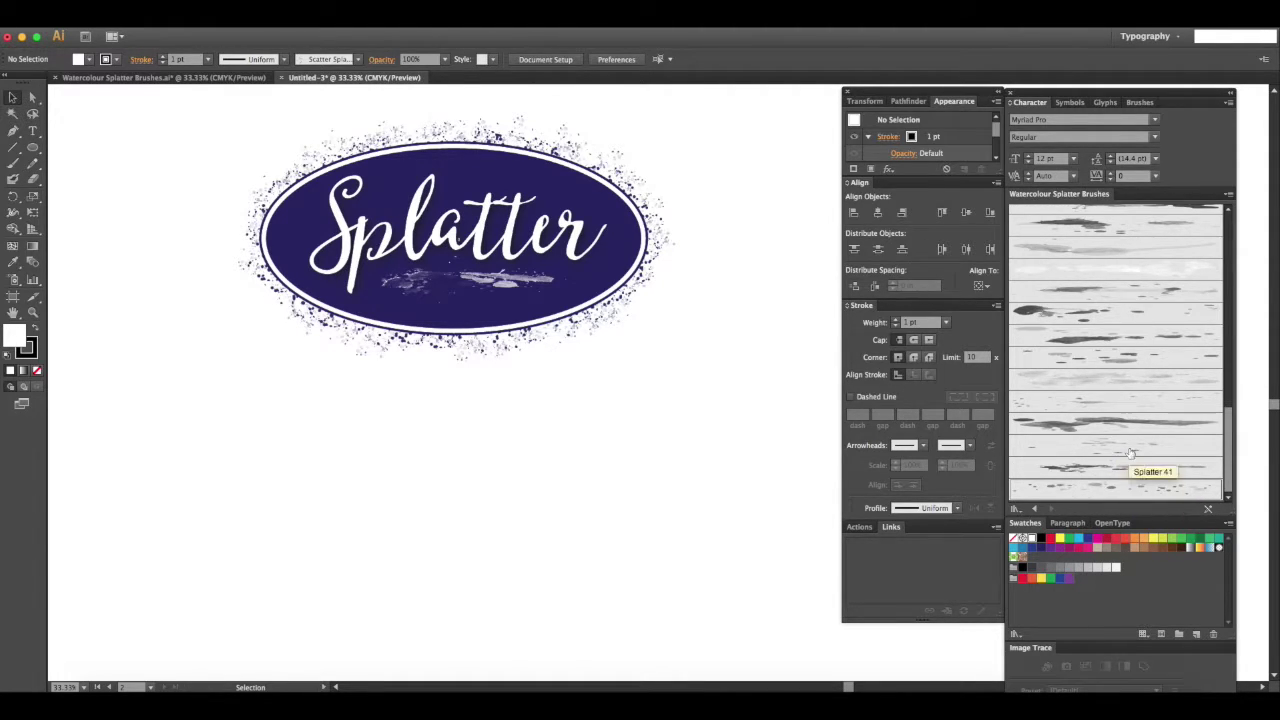
scroll(1124, 303, up, 5)
scroll(1124, 303, up, 3)
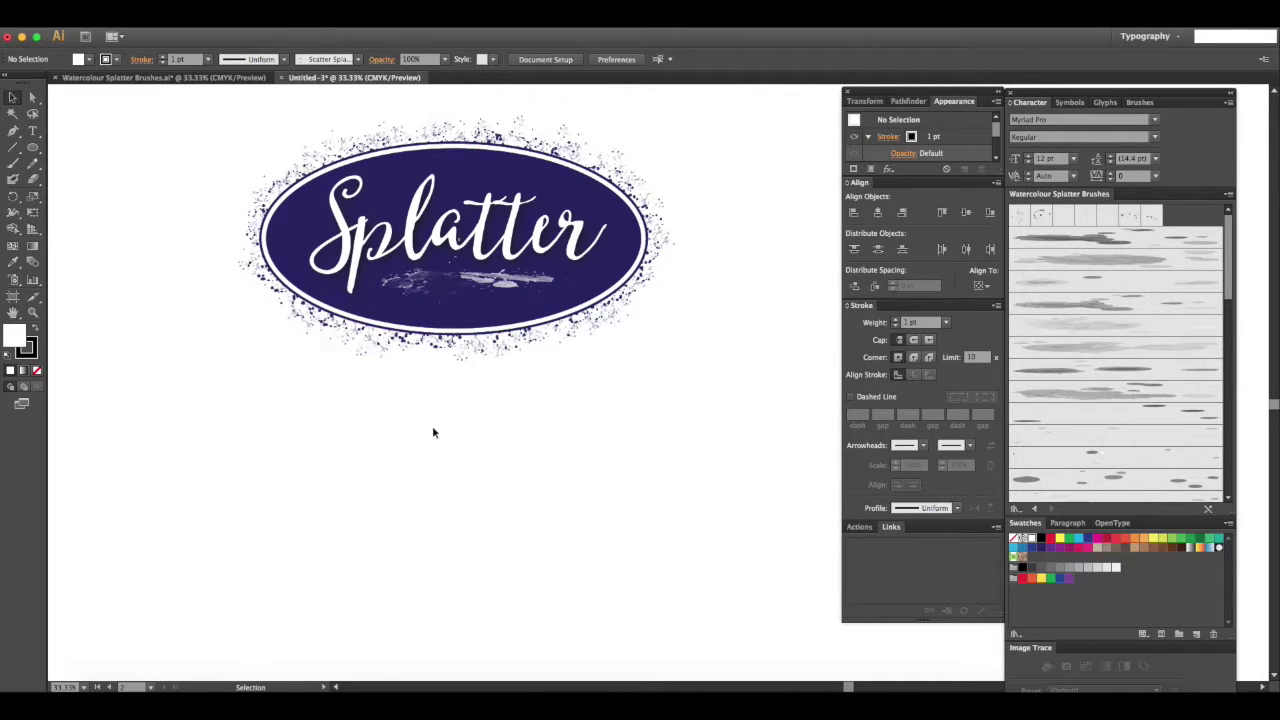
Step: Draw an ellipse about 27.75 by 11.14 in below the Splatter logo, without stroke and filled dark blue (C=100 M=100 Y=25 K=25)
click(33, 147)
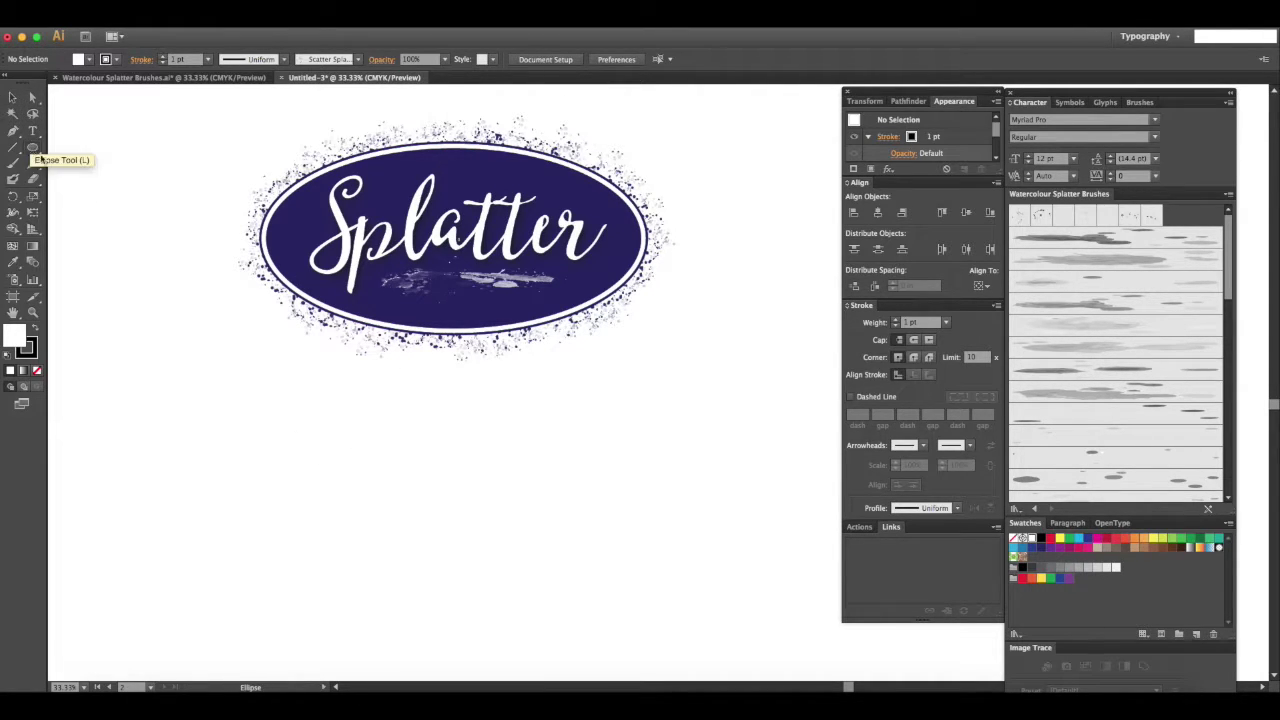
drag(229, 425, 674, 600)
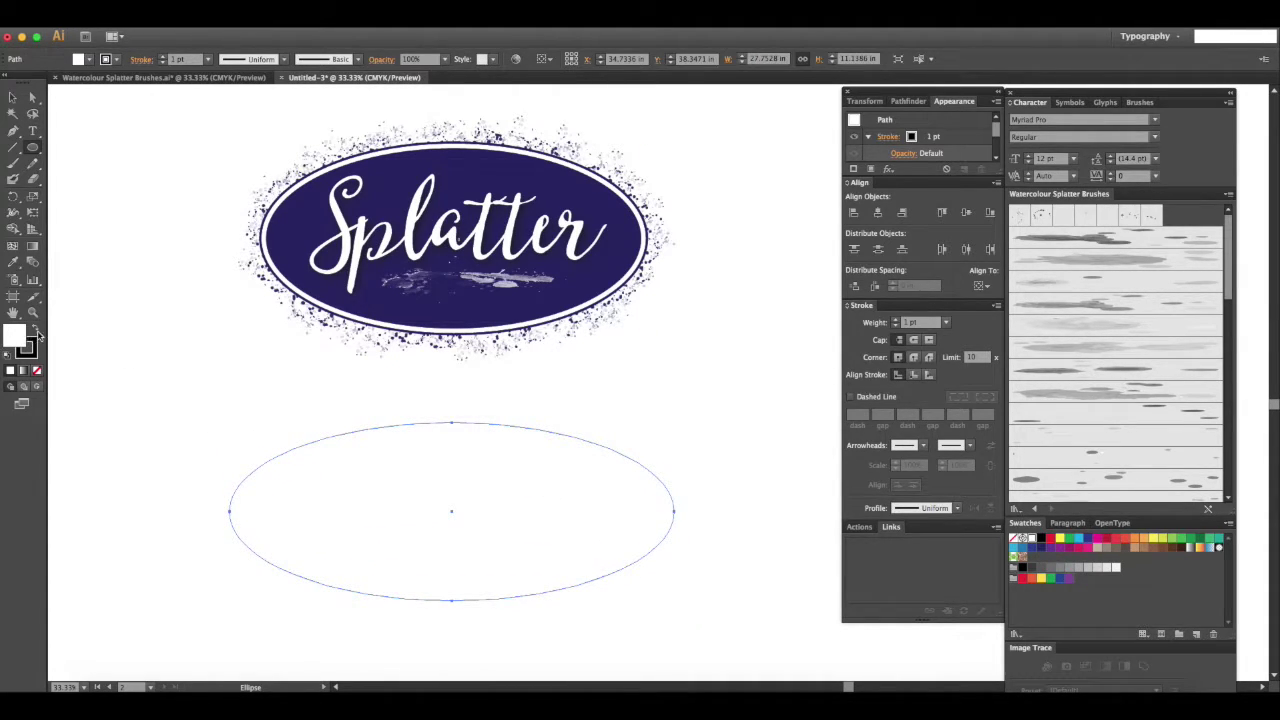
click(38, 371)
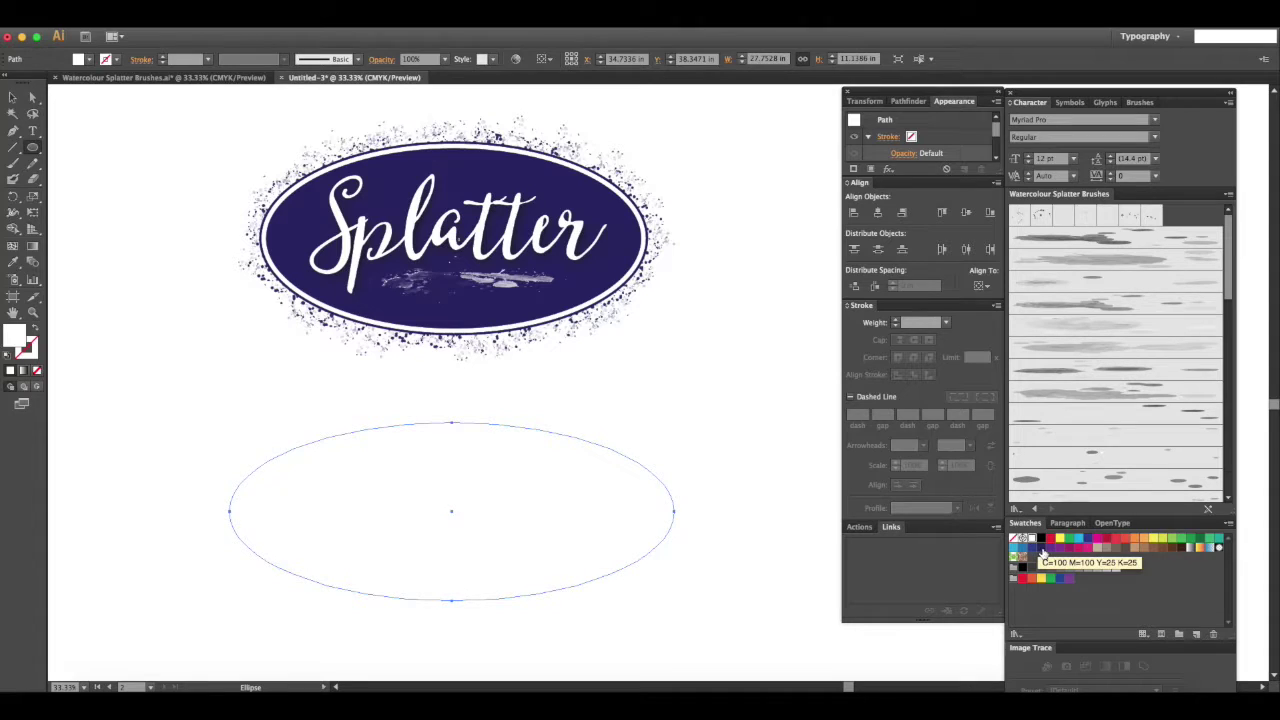
click(1041, 549)
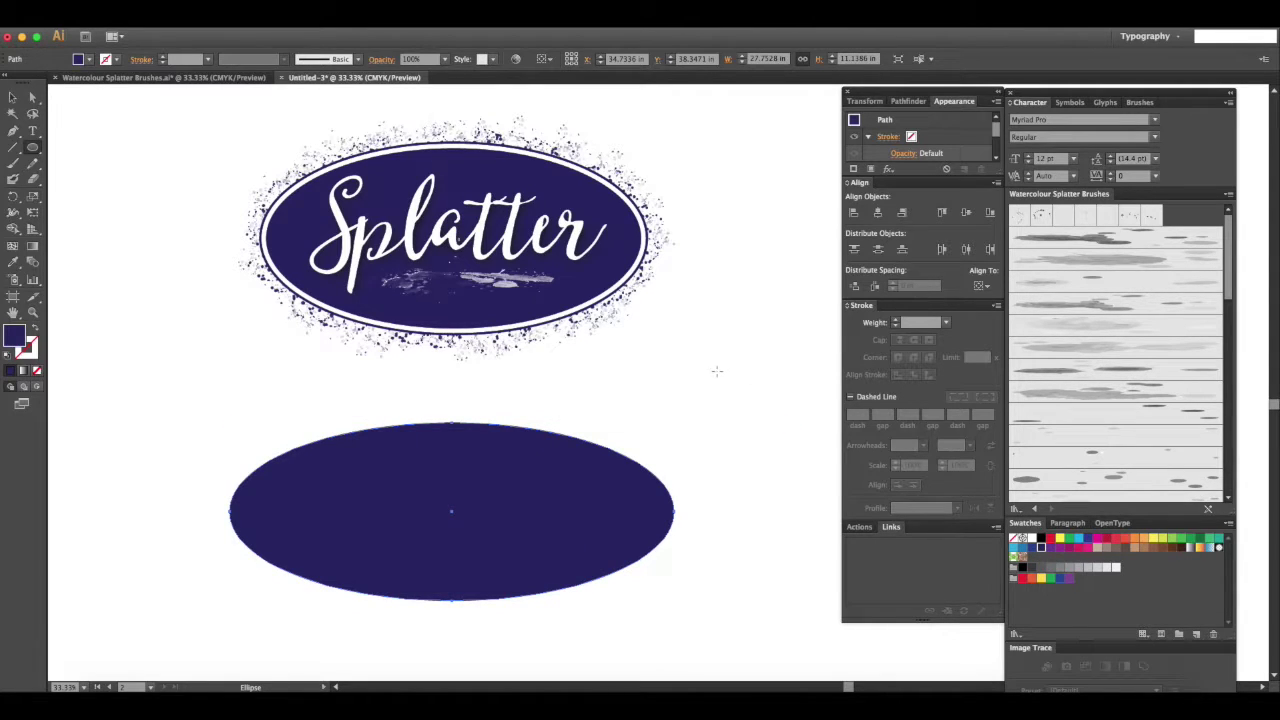
Step: Give the new ellipse a white 20 pt stroke aligned to the inside
click(32, 352)
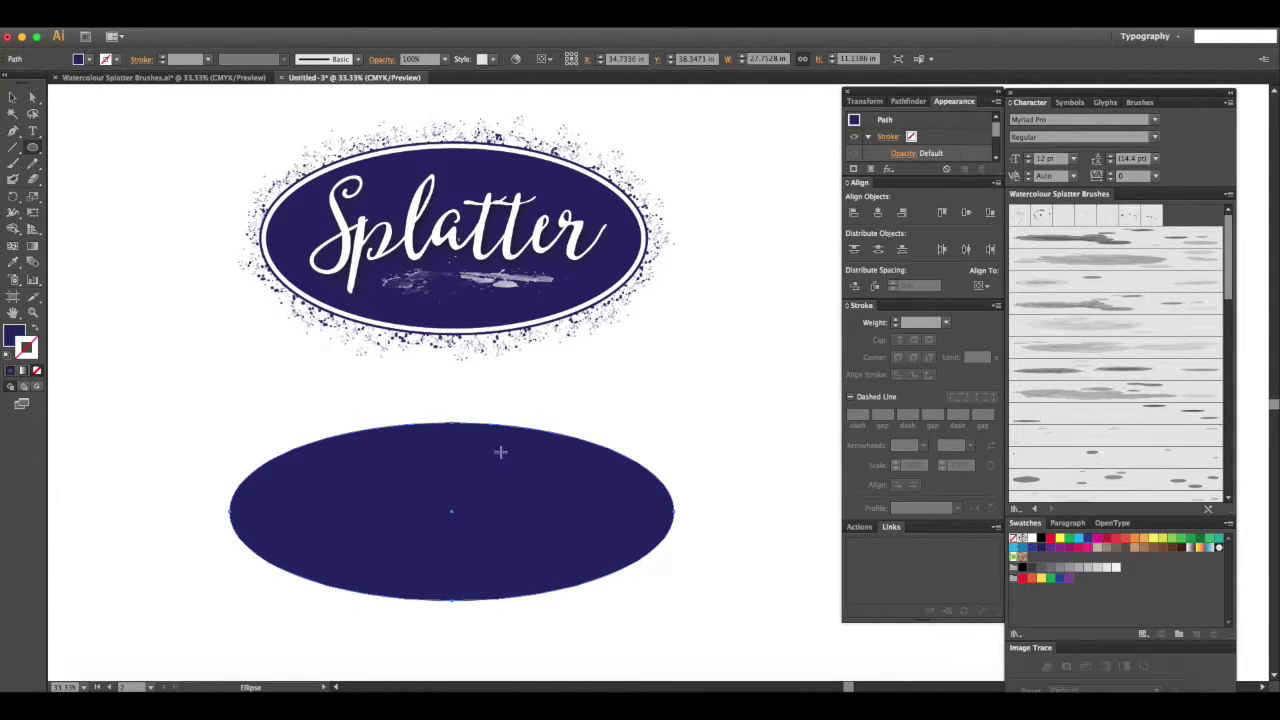
click(1030, 538)
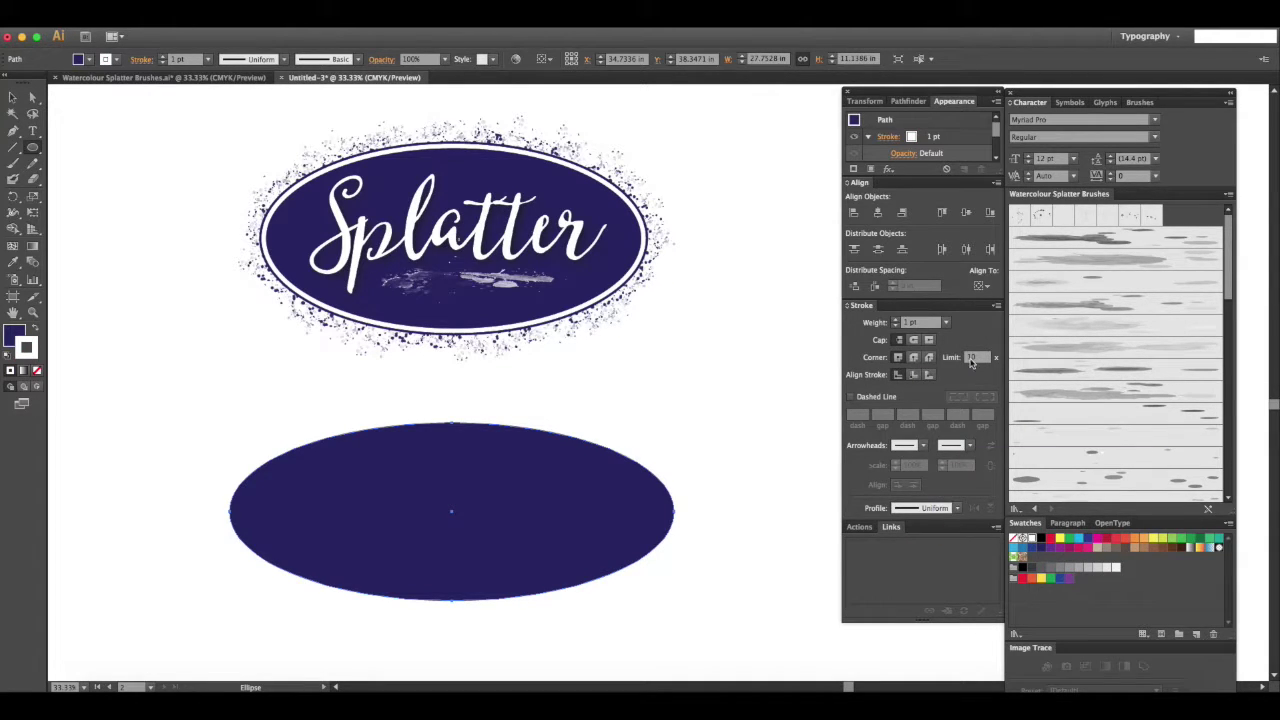
click(914, 377)
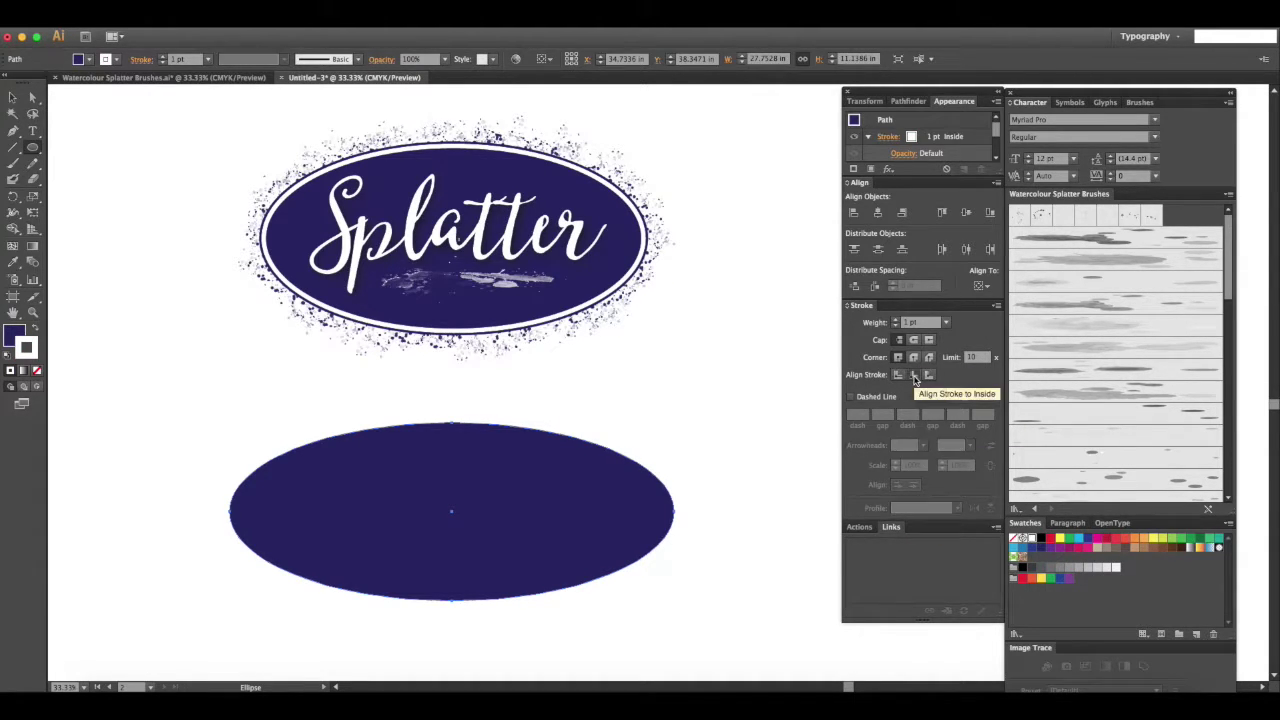
click(896, 325)
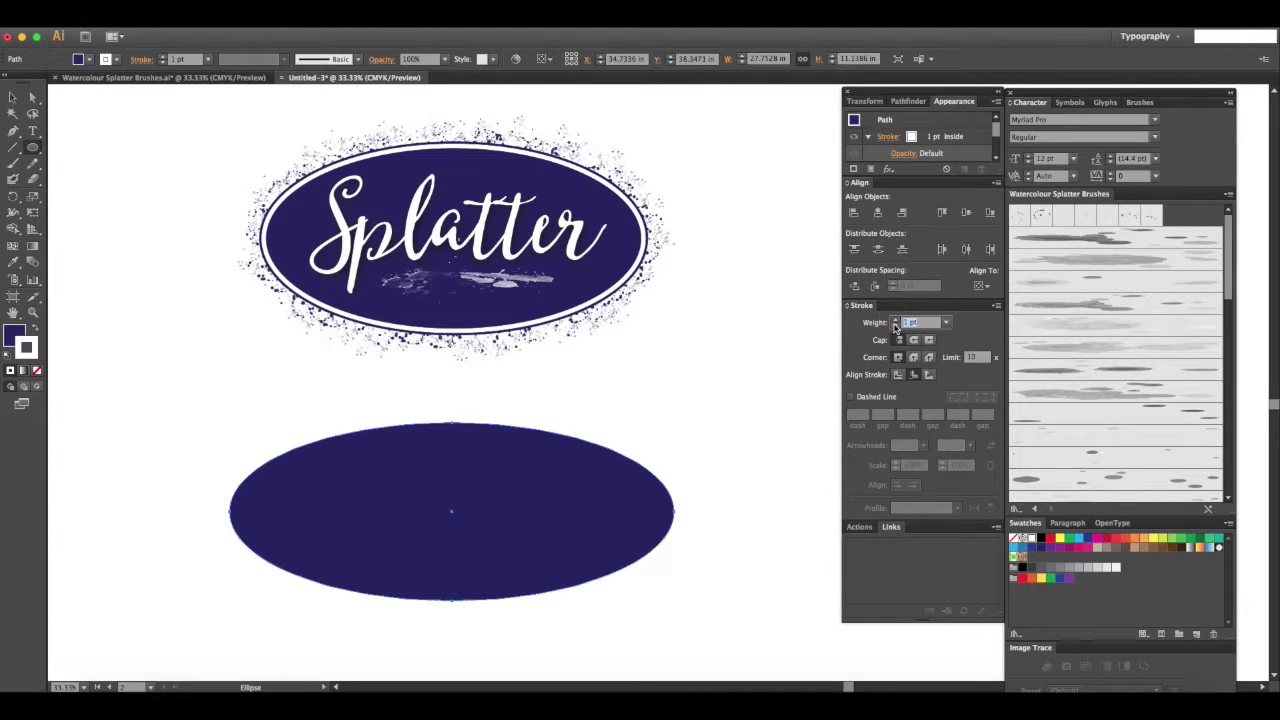
text(20)
key(Return)
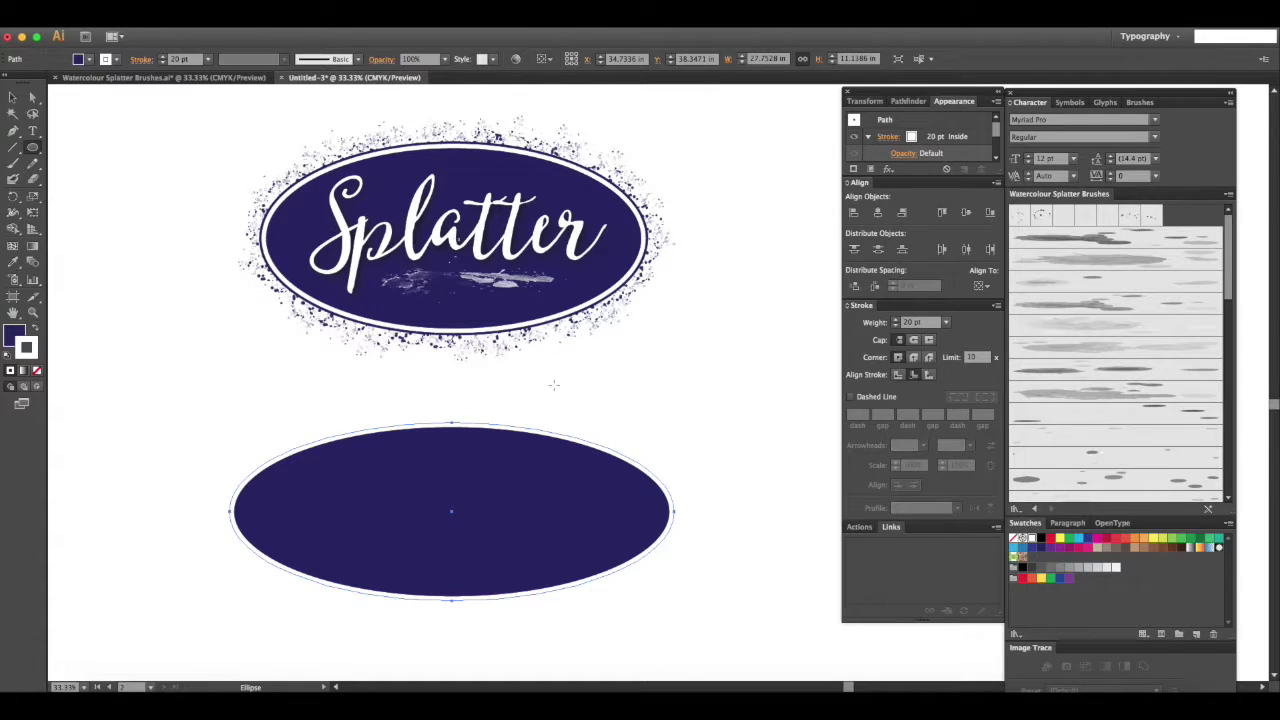
Step: Copy the white-stroked ellipse and paste the copy in place directly behind it
click(13, 97)
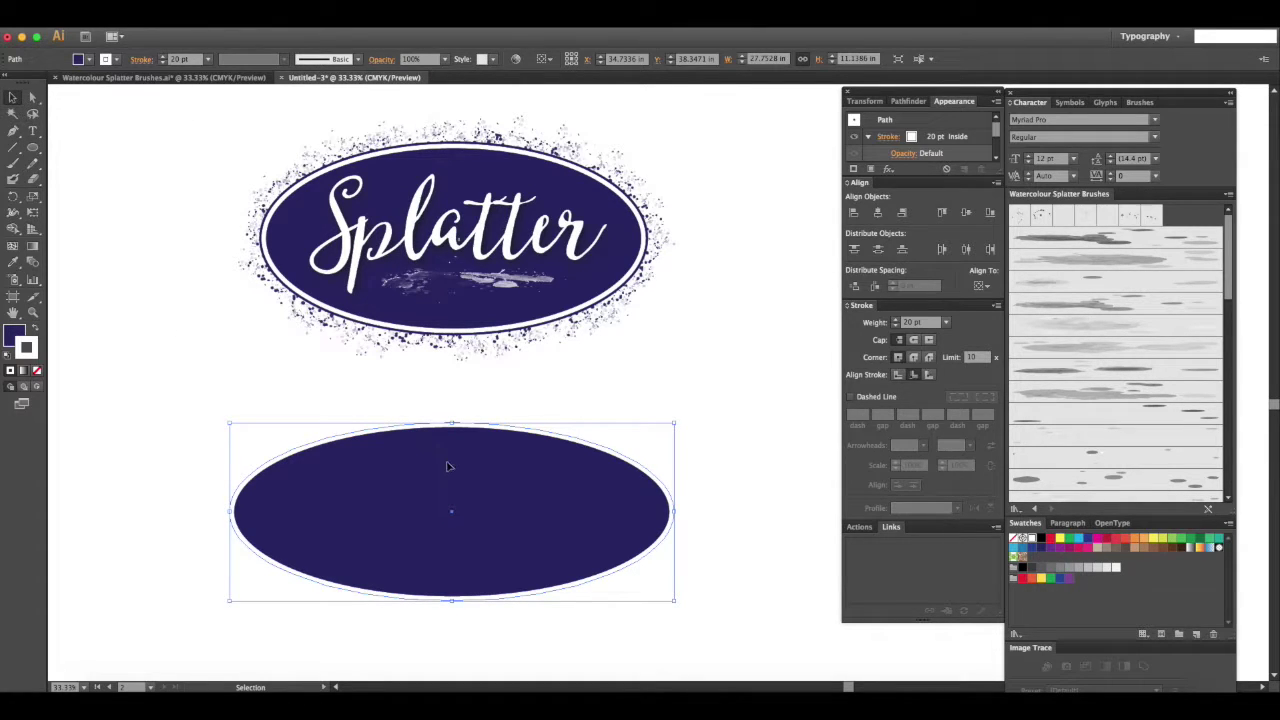
key(a)
key(v)
key(a)
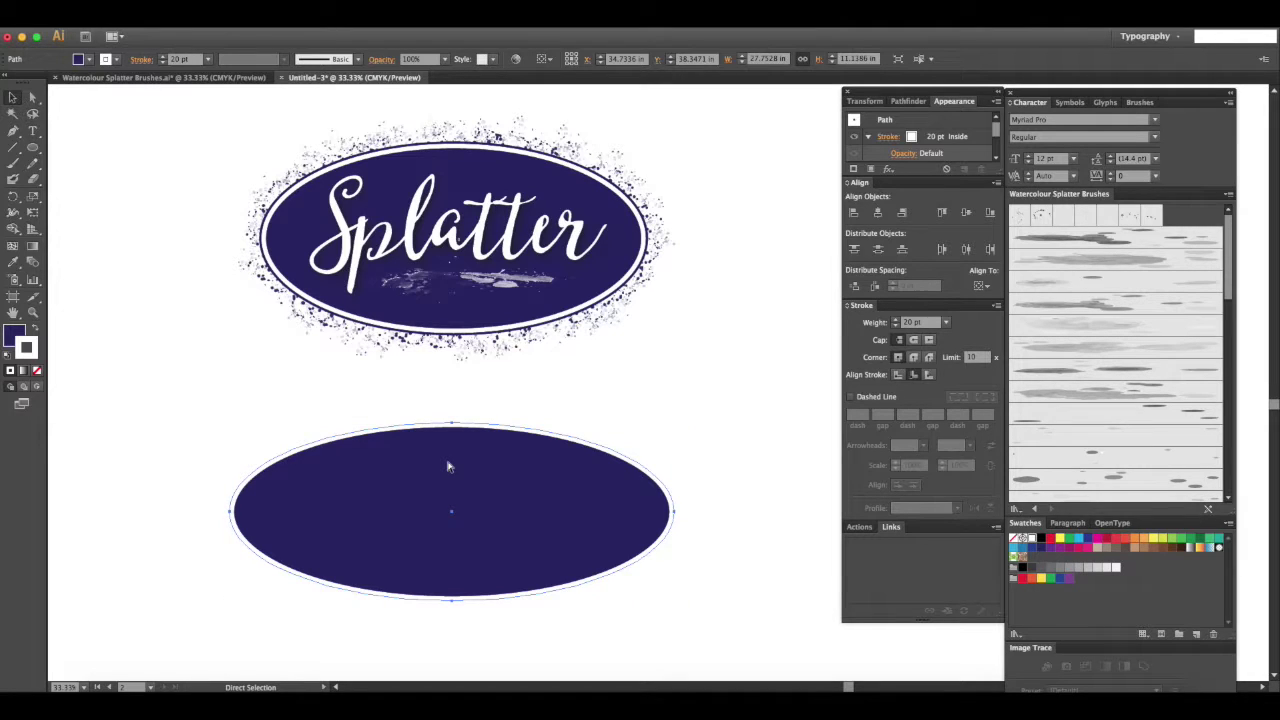
key(v)
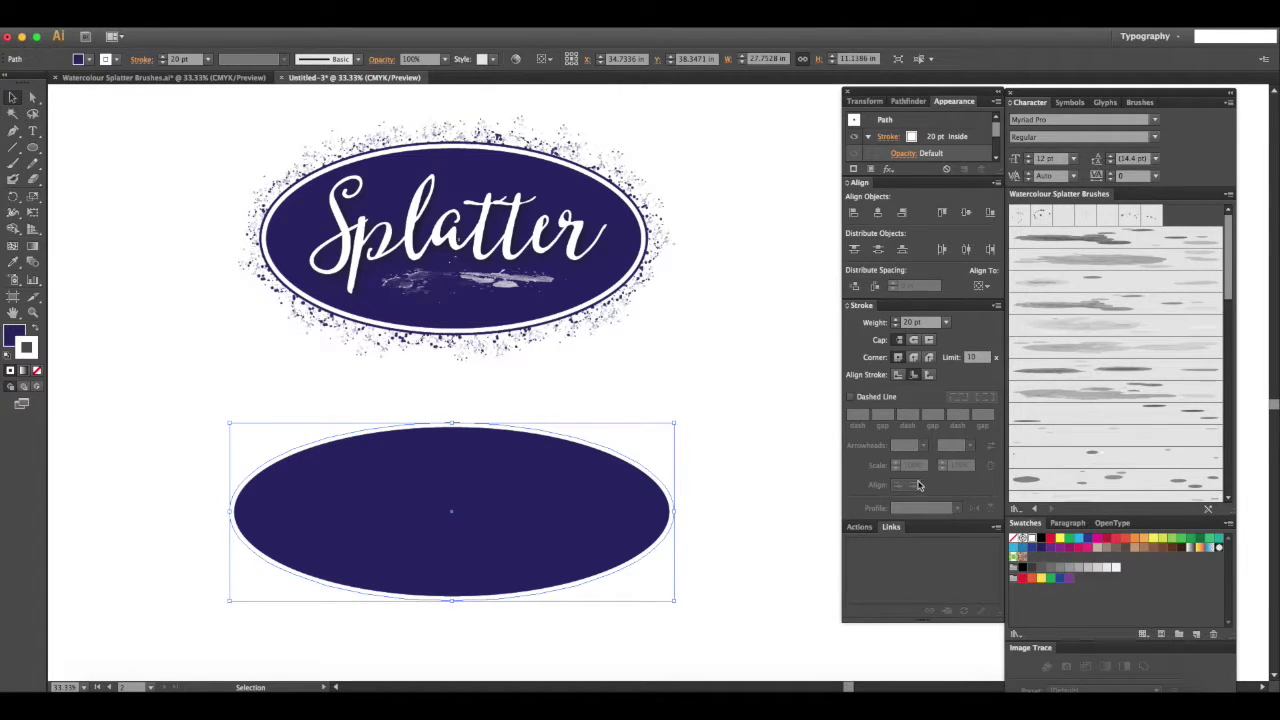
Step: Give the rear copy of the ellipse a 10 pt dark blue stroke aligned to the outside
click(1040, 540)
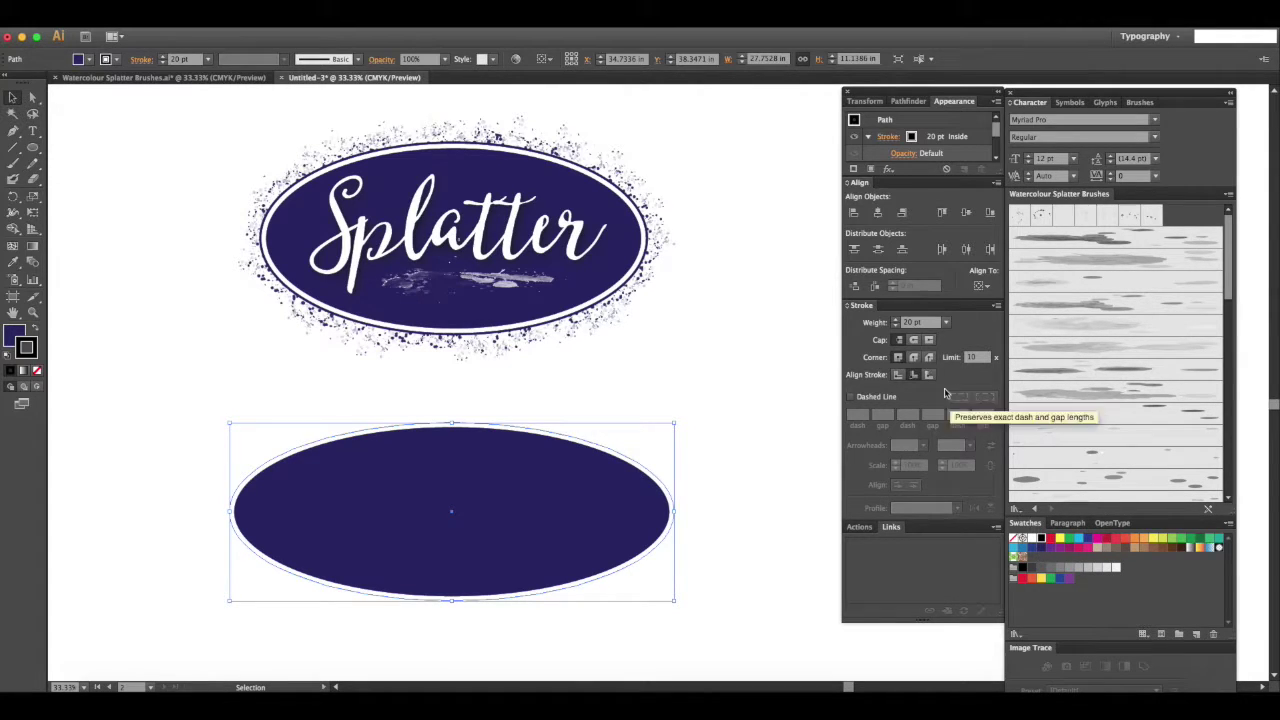
click(928, 376)
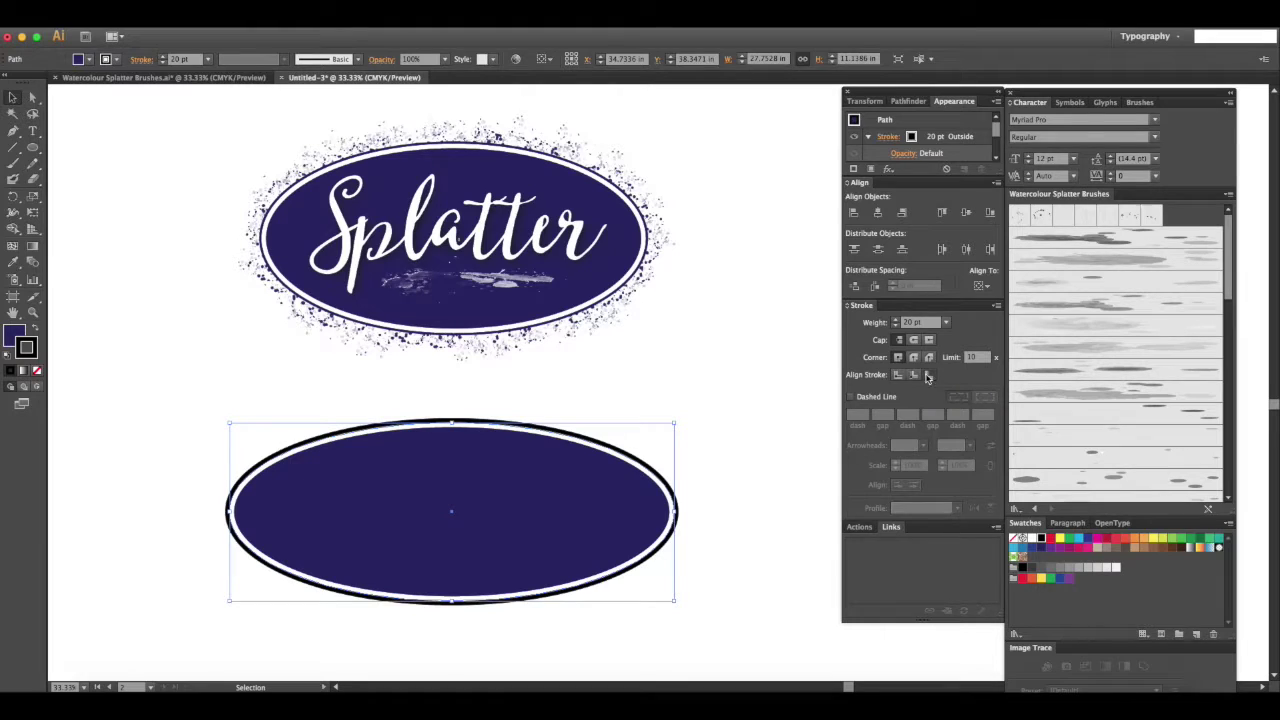
click(876, 322)
text(10)
key(Return)
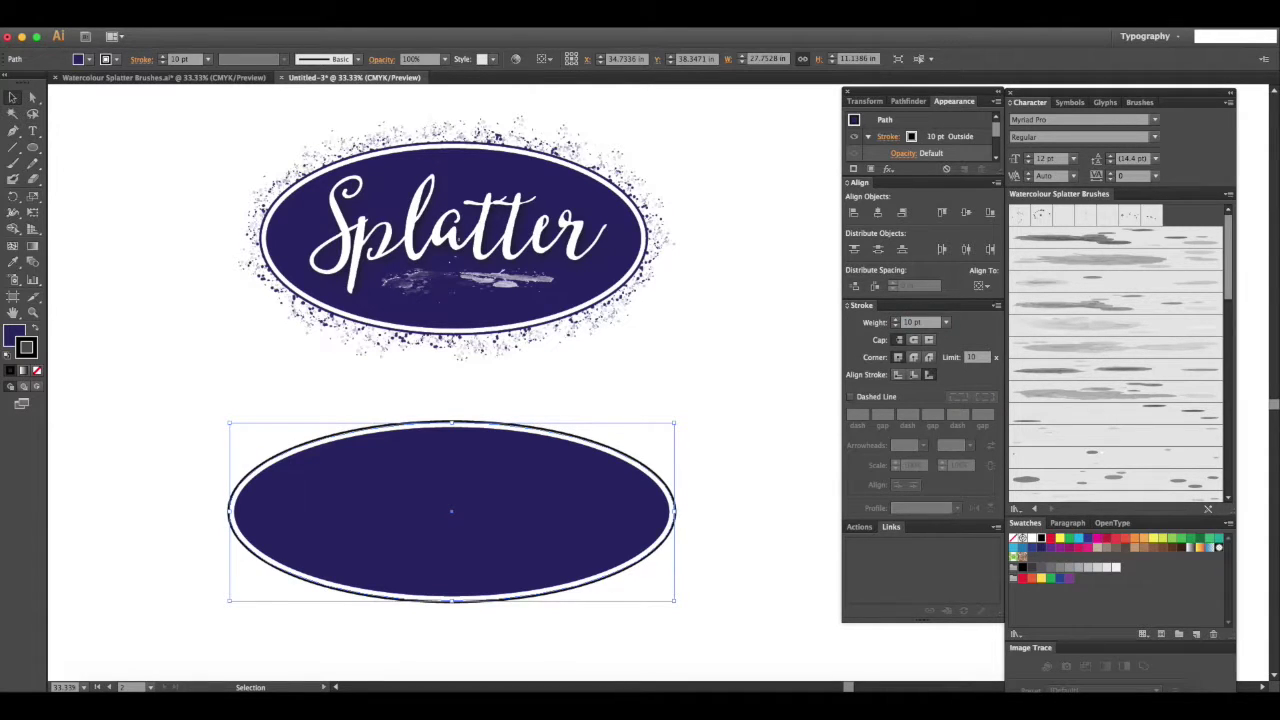
click(1041, 550)
click(740, 422)
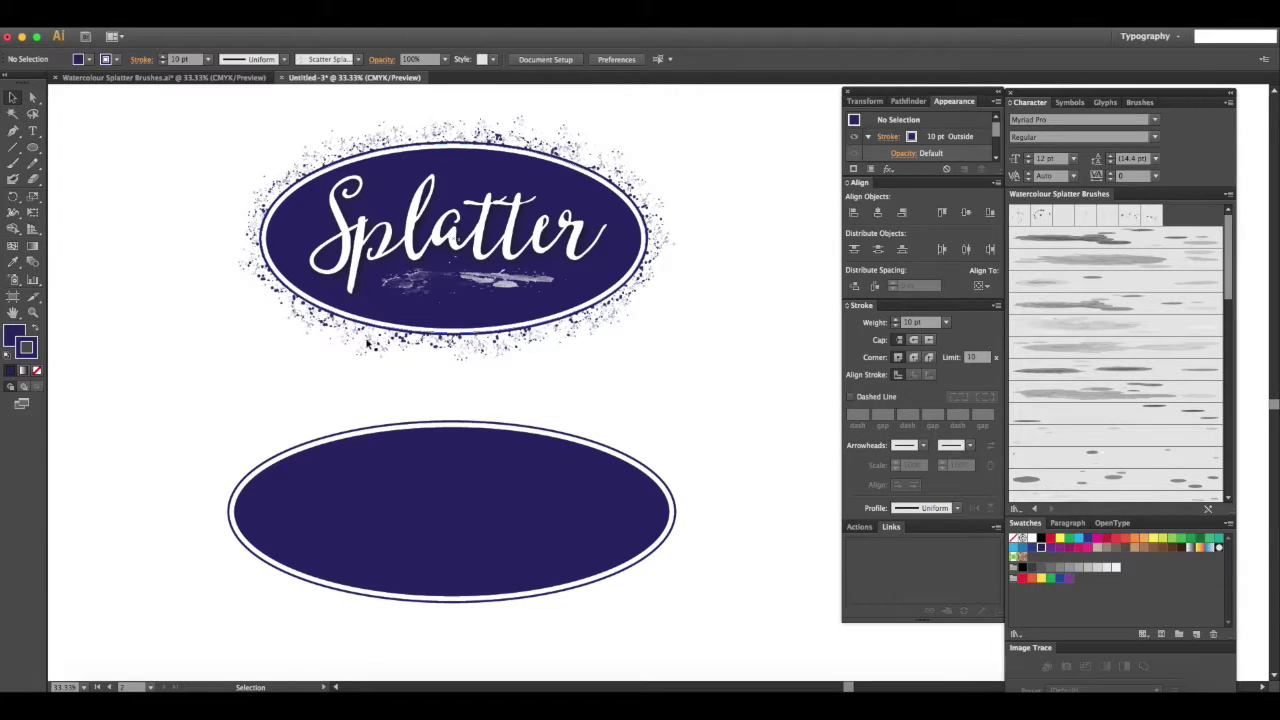
Step: Cut the white-stroked ellipse and paste it back in place in front of the blue-outlined one
click(665, 472)
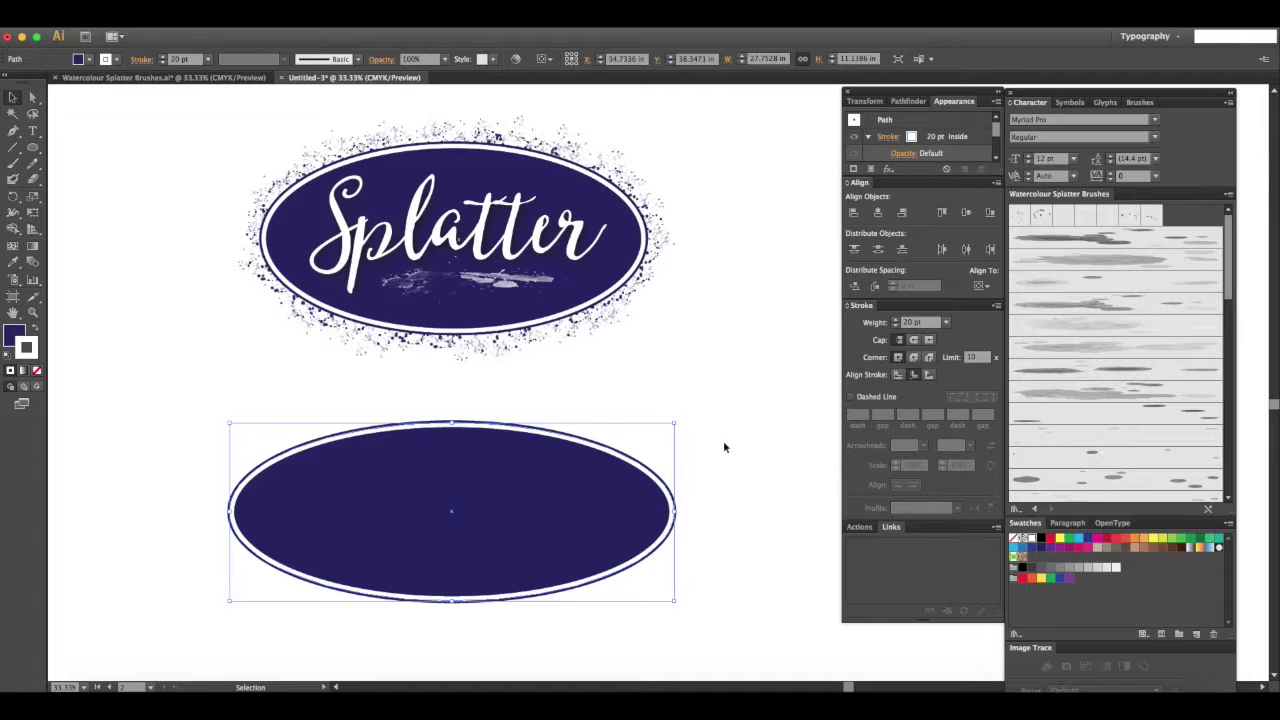
key(super+x)
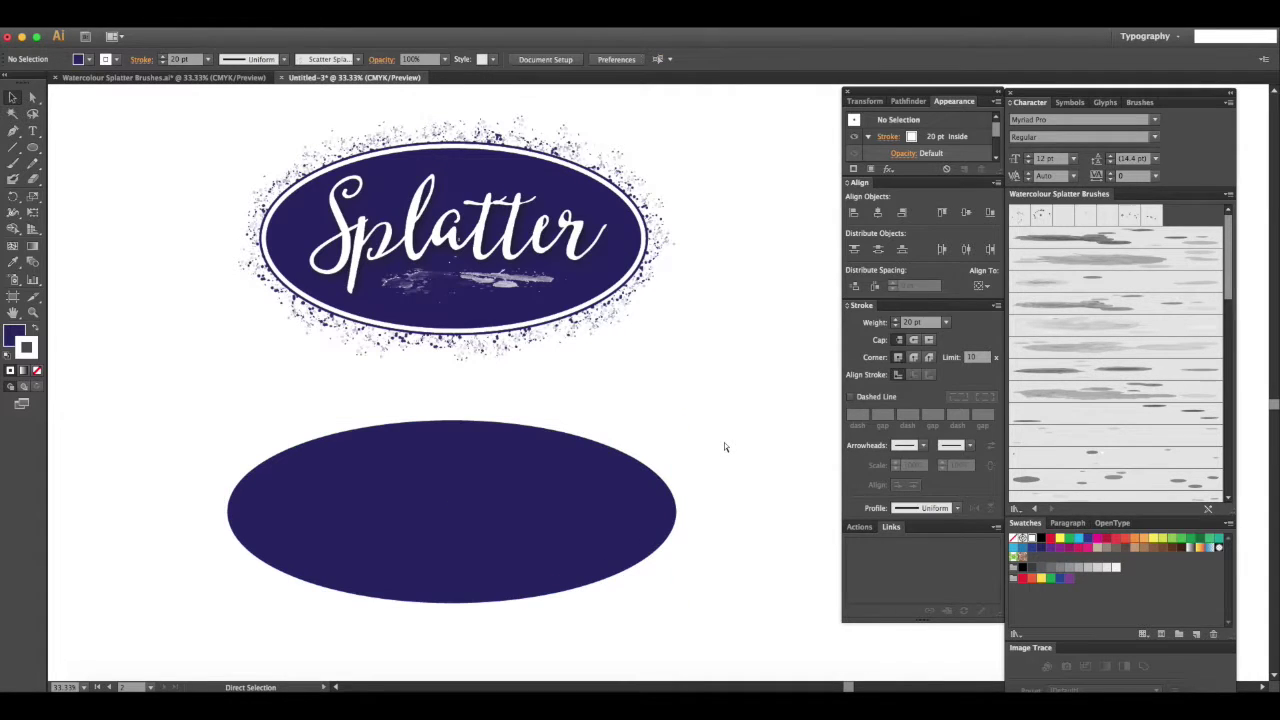
key(super+f)
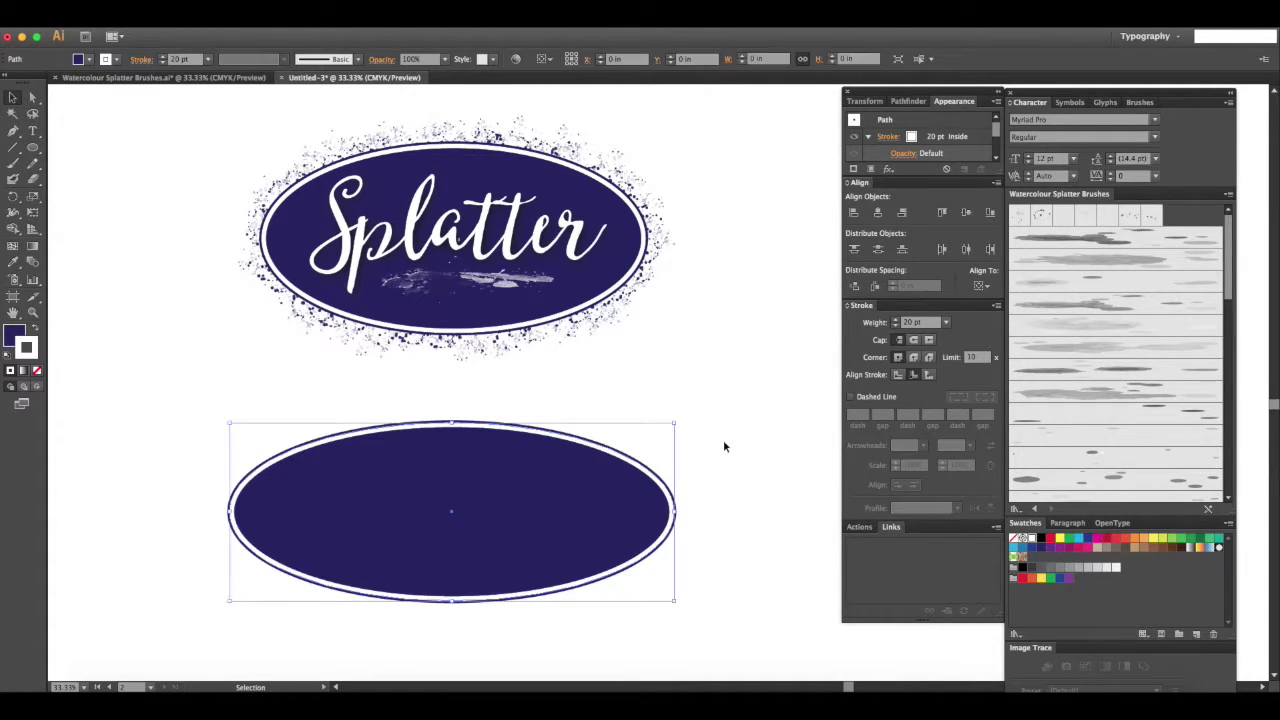
click(725, 445)
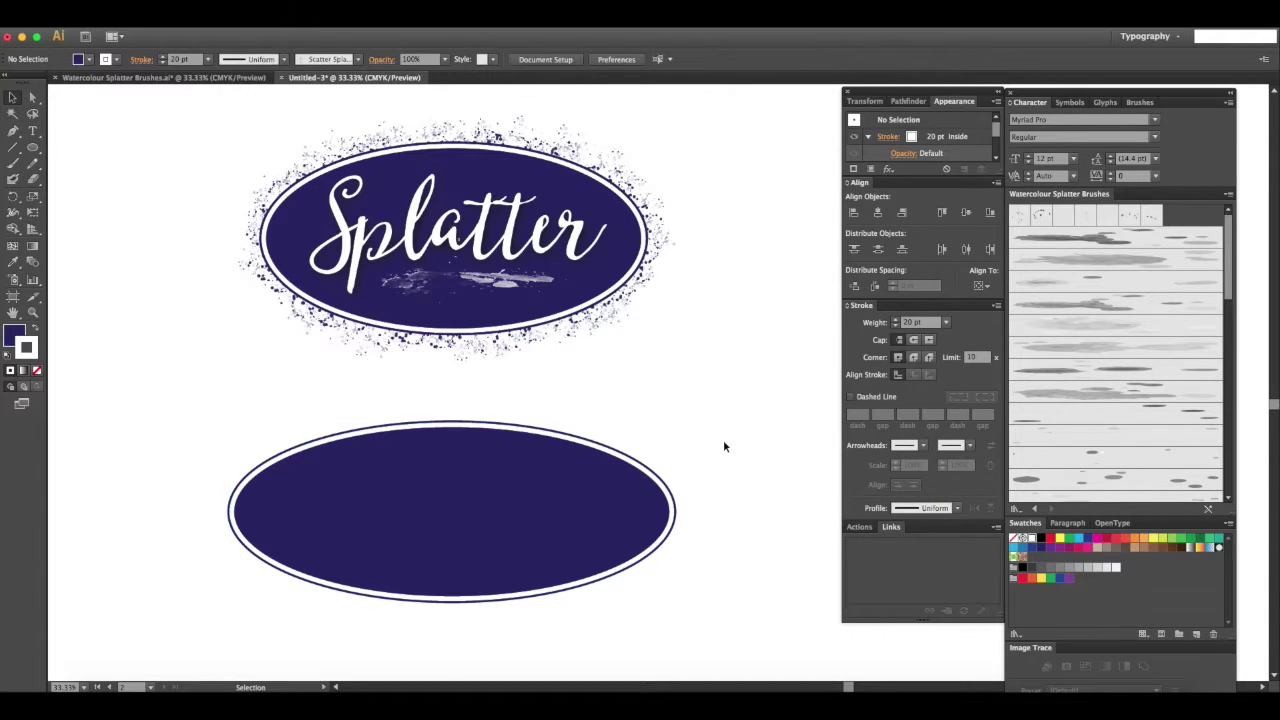
Step: Paste a copy of the blue-outlined ellipse behind it and apply the Scatter Splatter 3 brush to the copy's stroke
click(630, 494)
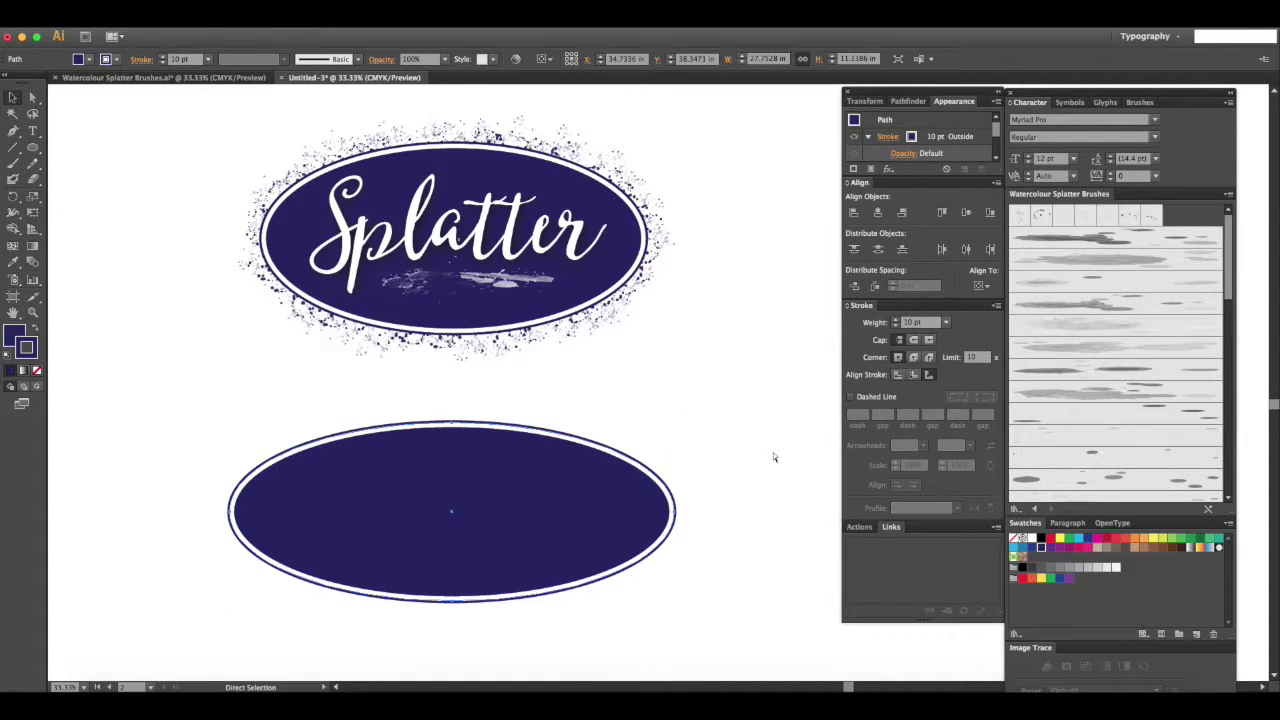
key(a)
key(v)
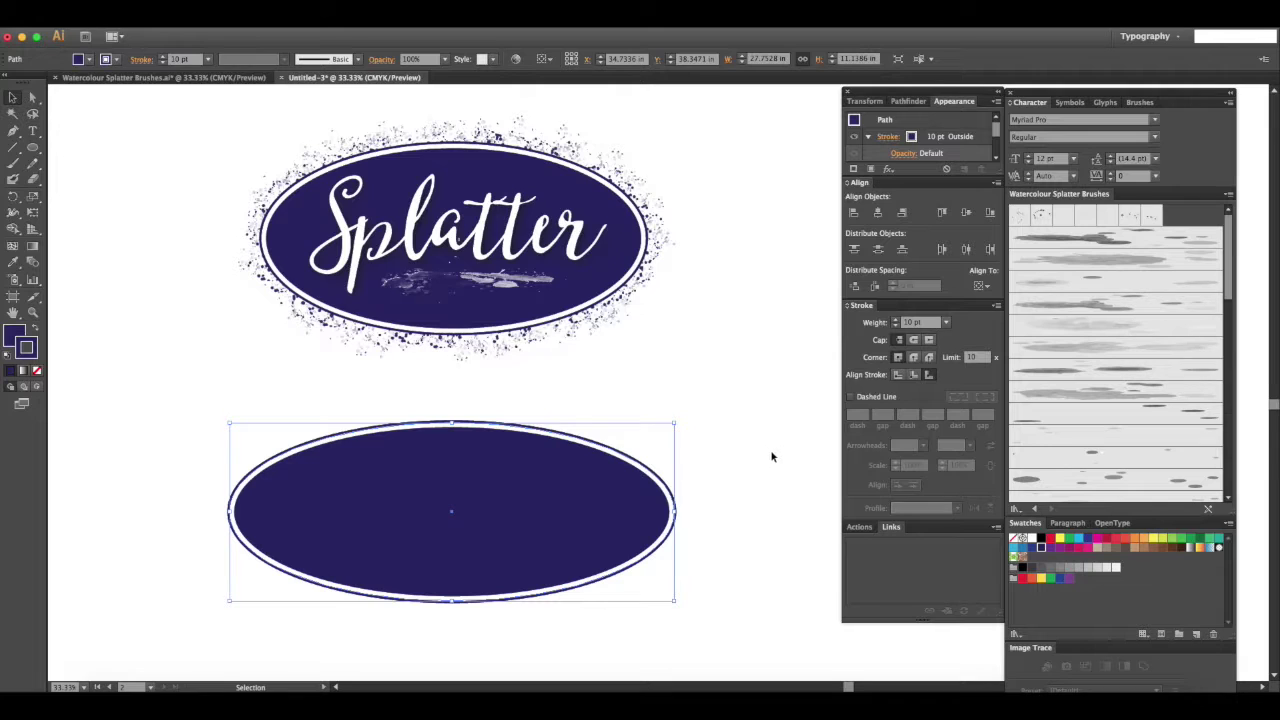
click(1129, 217)
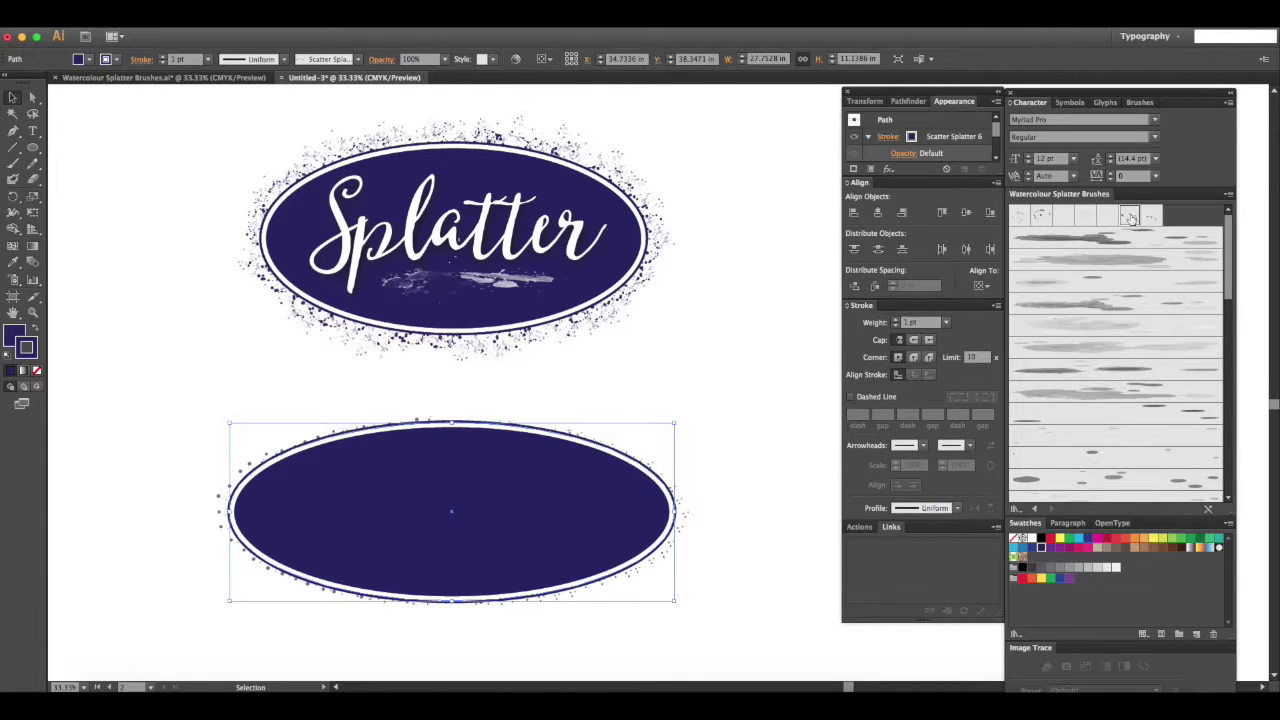
click(1041, 217)
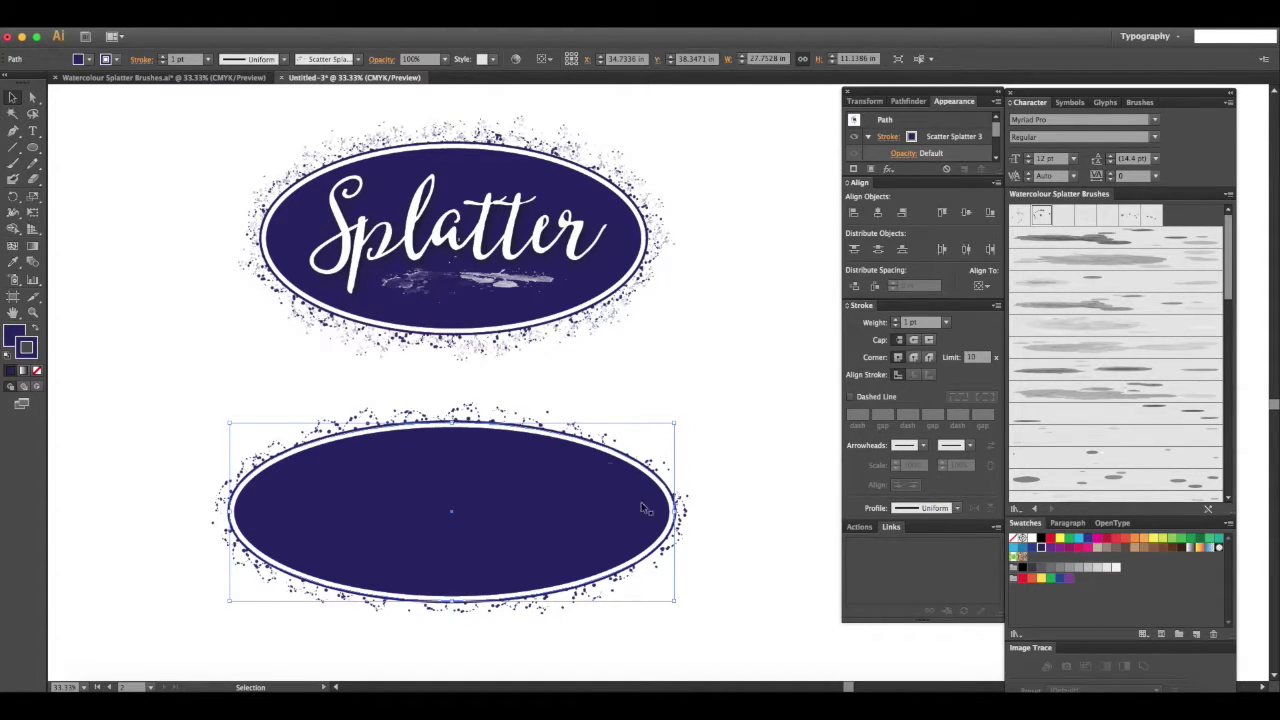
Step: Duplicate the splattered ellipse in place and apply the Scatter Splatter 4 brush to the duplicate's stroke
key(a)
click(582, 362)
key(super+f)
click(1021, 215)
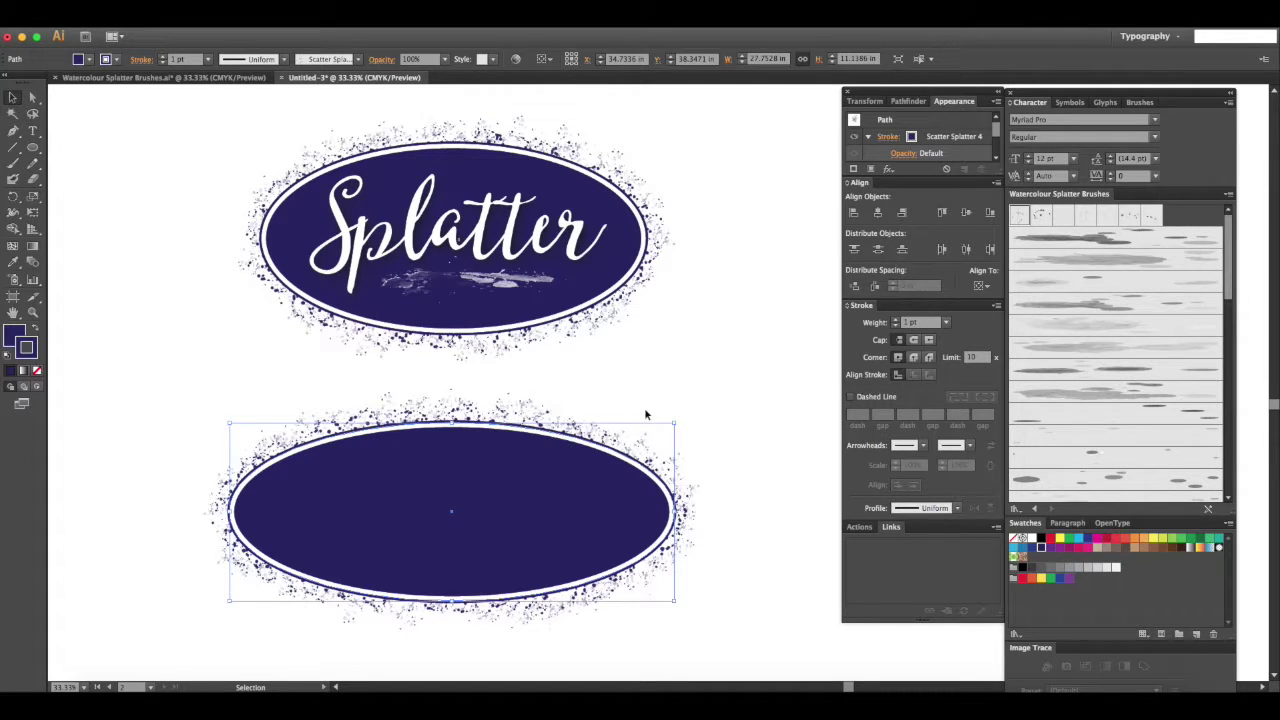
click(716, 402)
Step: Add the text "Splatter" near the new ellipse and scale it up to about 469 pt
scroll(717, 402, down, 2)
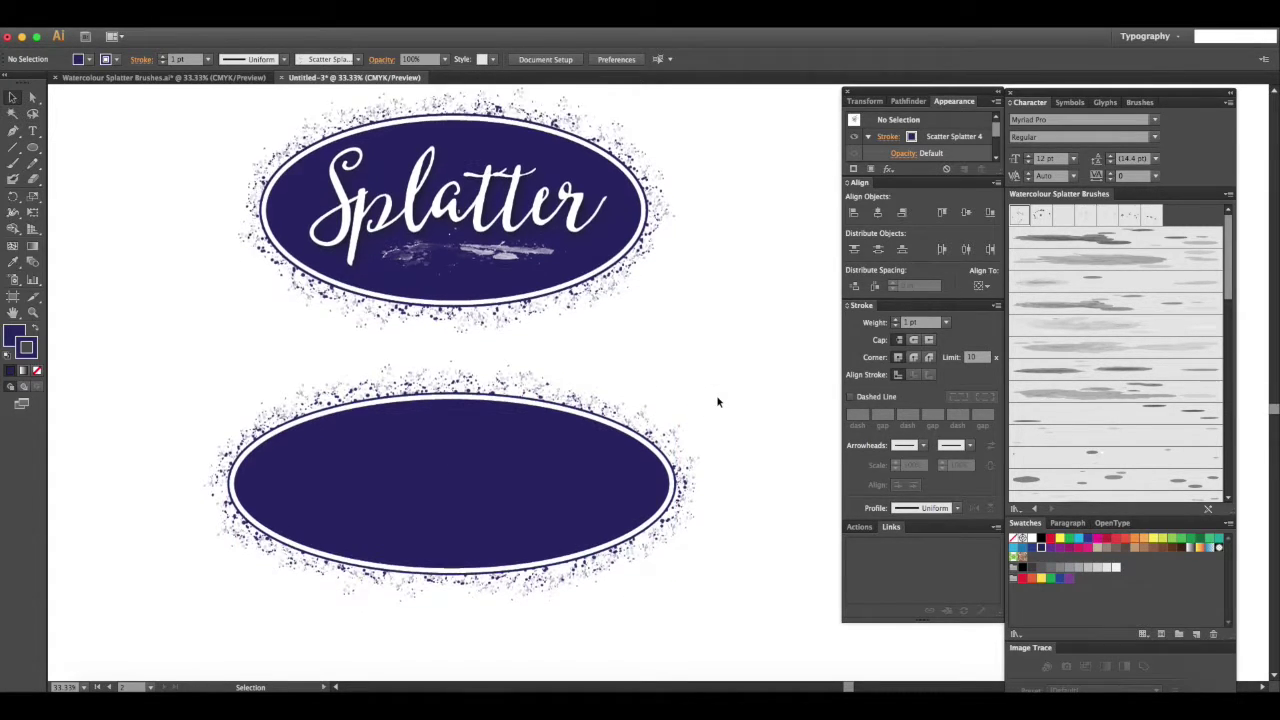
click(33, 132)
click(225, 366)
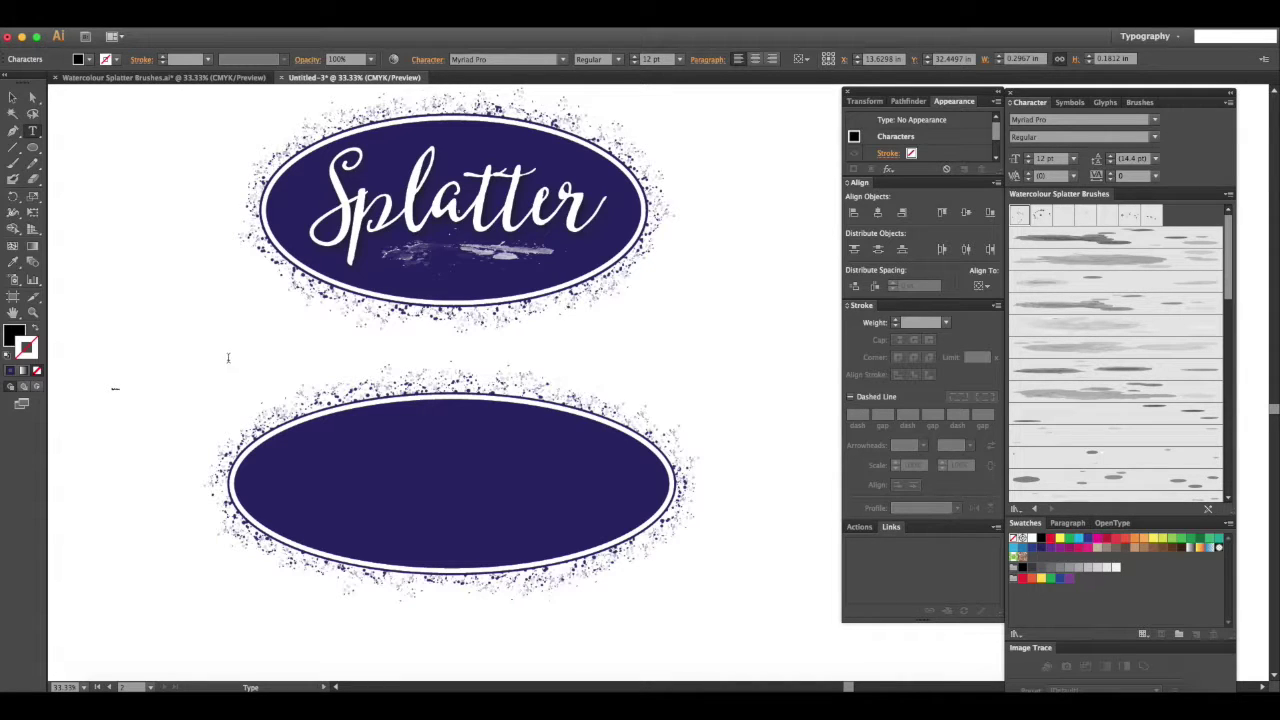
click(12, 97)
drag(117, 382, 489, 372)
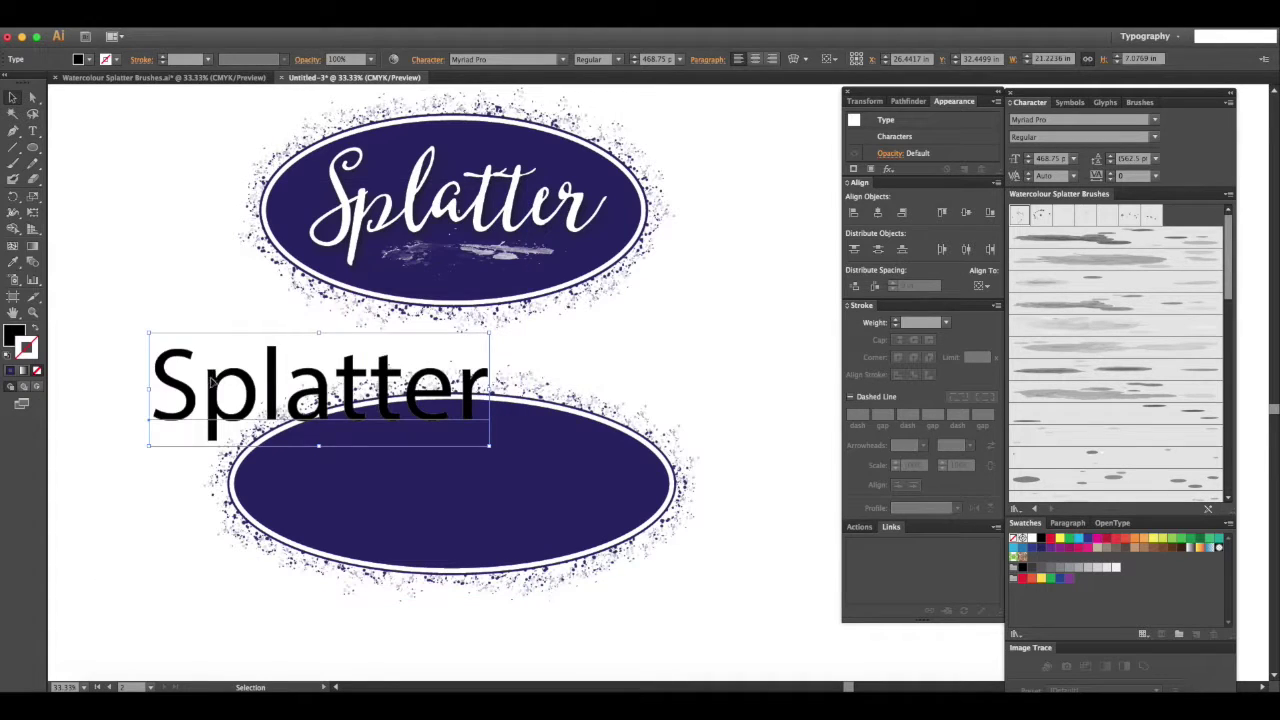
Step: Move the "Splatter" text onto the new ellipse and scale it down to about 416 pt
drag(210, 380, 344, 452)
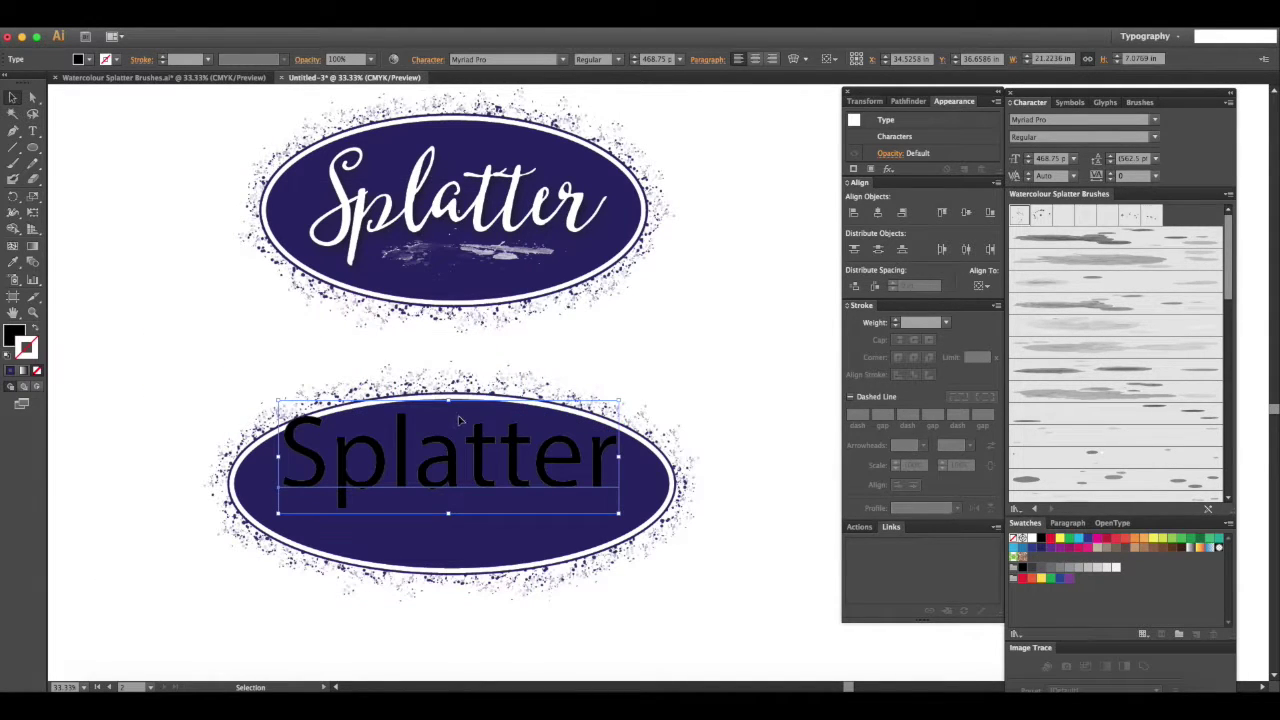
drag(453, 407, 454, 413)
drag(451, 465, 462, 467)
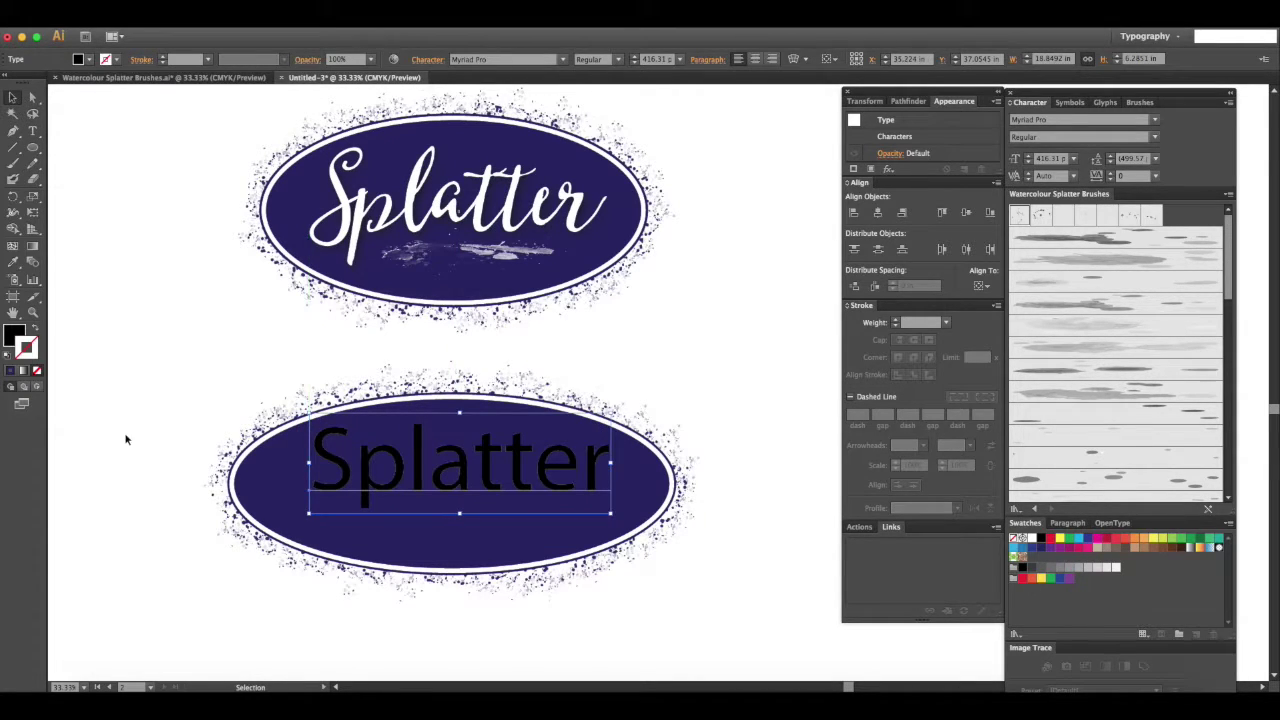
Step: Fill the new "Splatter" text with white and set its font to Handsome Hand Italic
click(1026, 537)
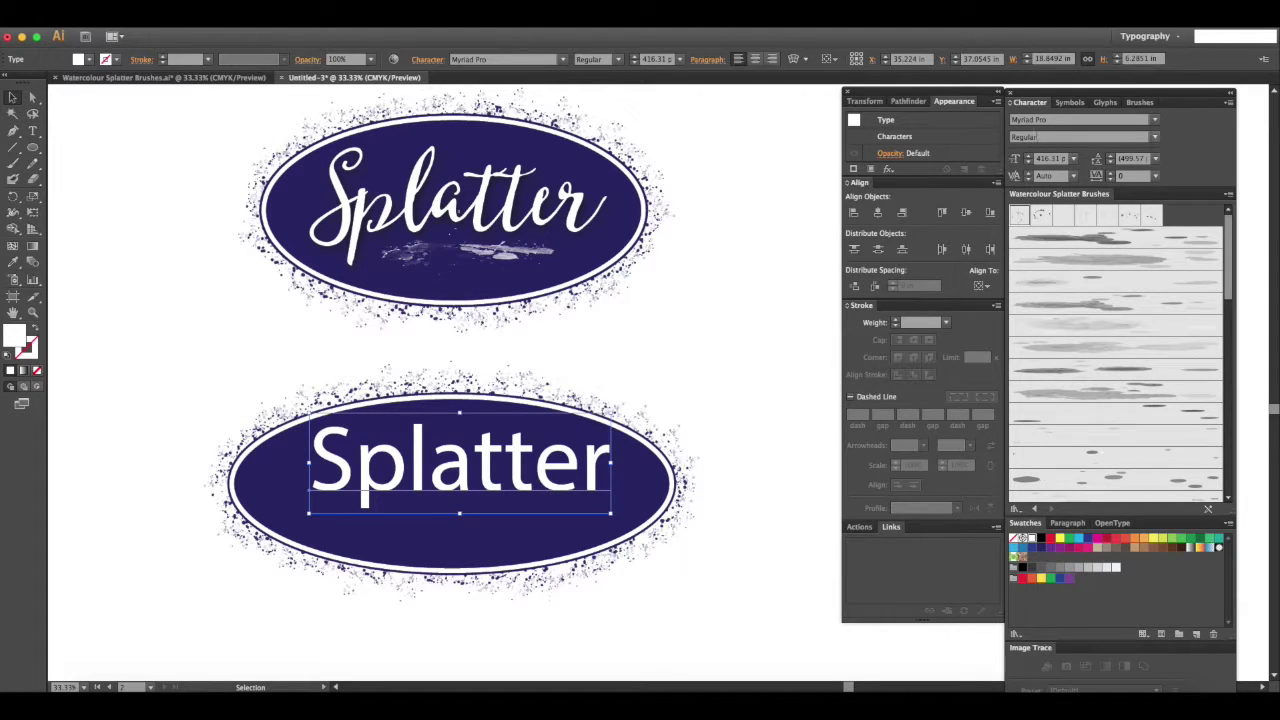
click(1030, 119)
text(Handsome Hand)
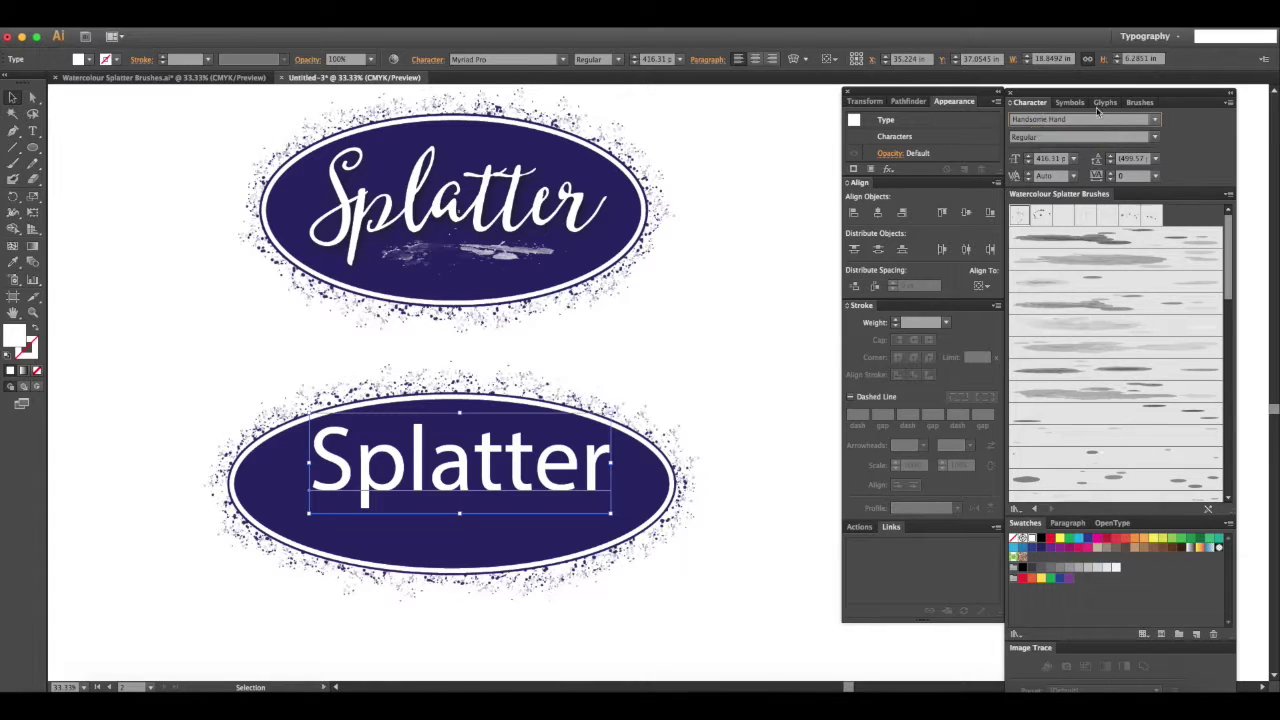
click(1155, 137)
click(1028, 151)
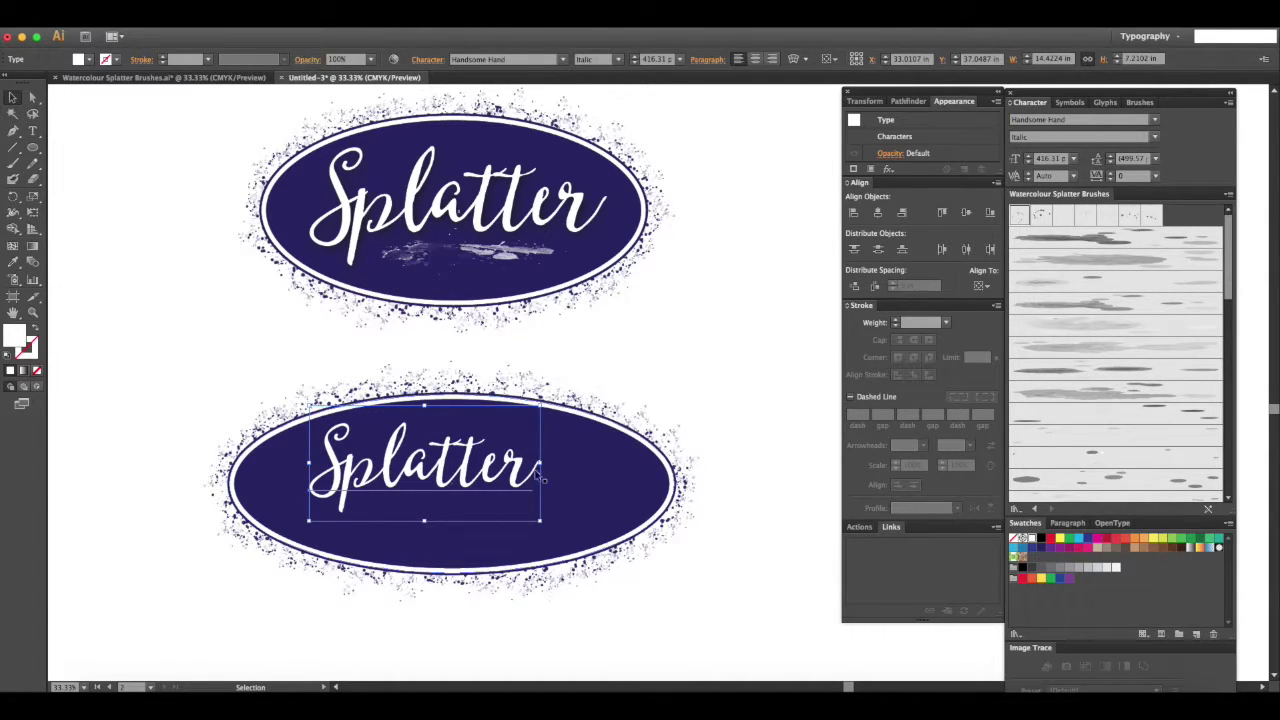
Step: Scale the white "Splatter" text on the lower ellipse up to about 543 pt and apply a drop shadow to it
drag(540, 463, 611, 466)
drag(488, 470, 485, 479)
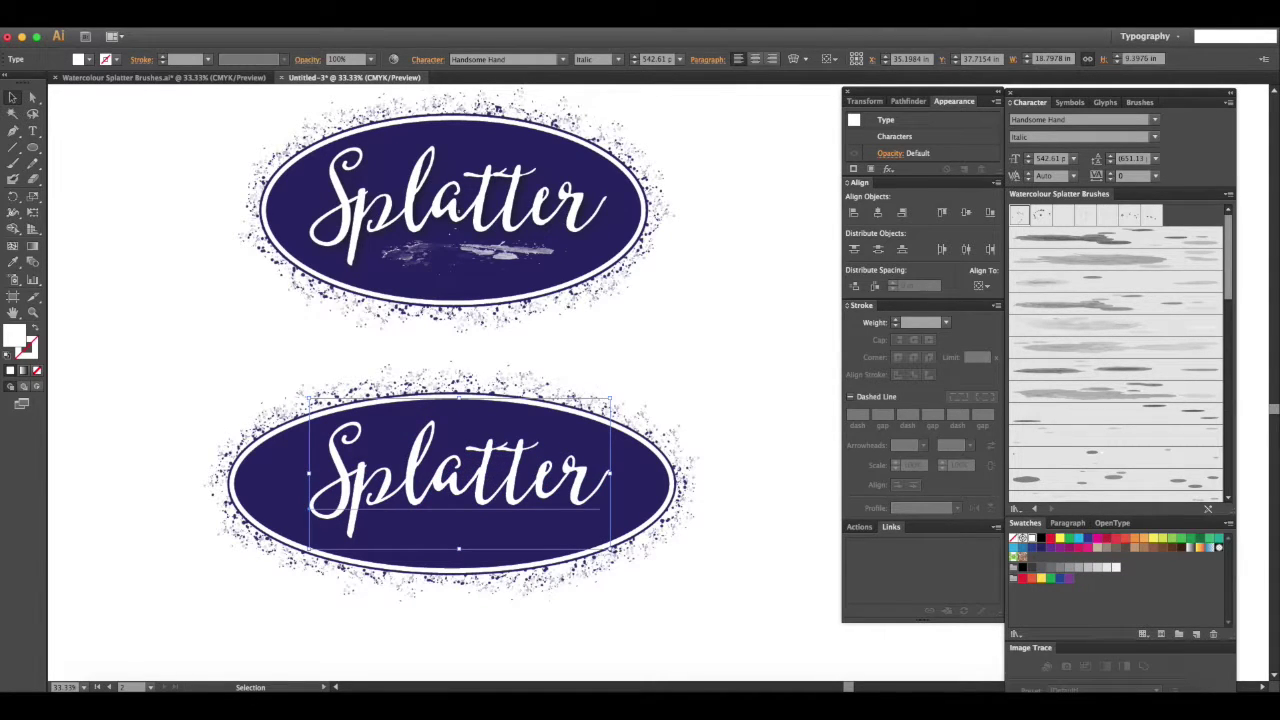
click(282, 18)
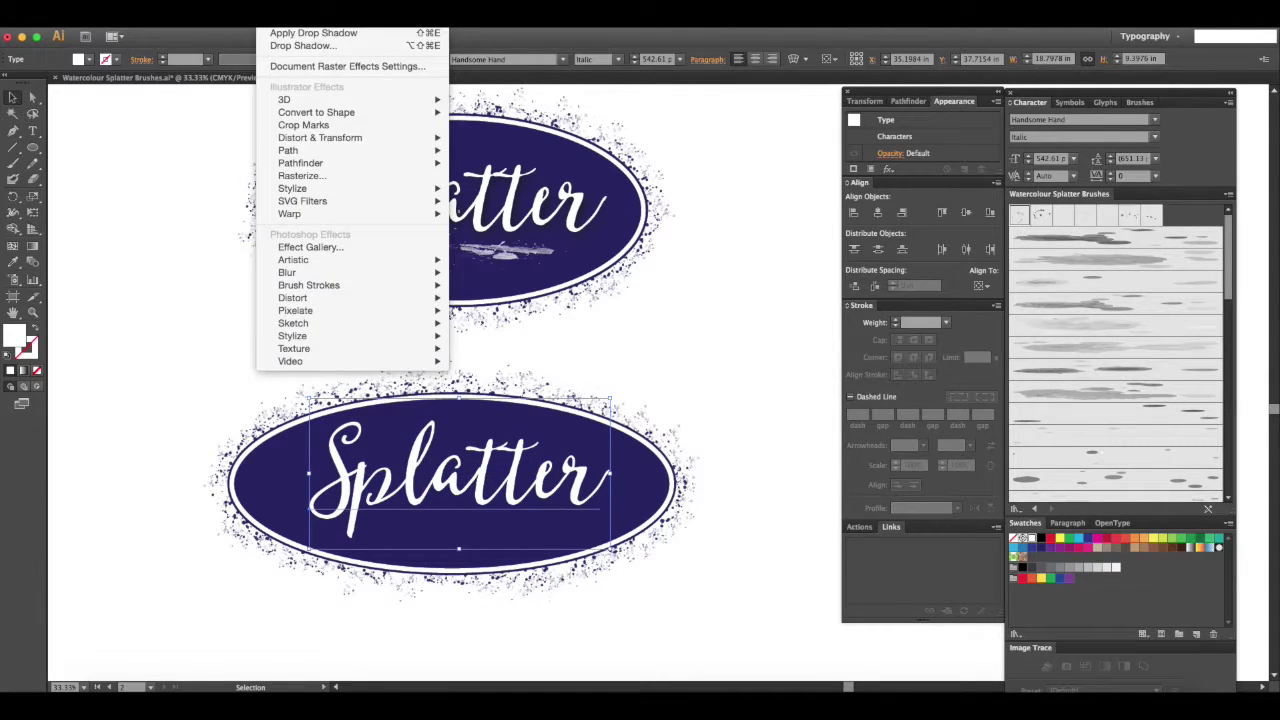
click(300, 34)
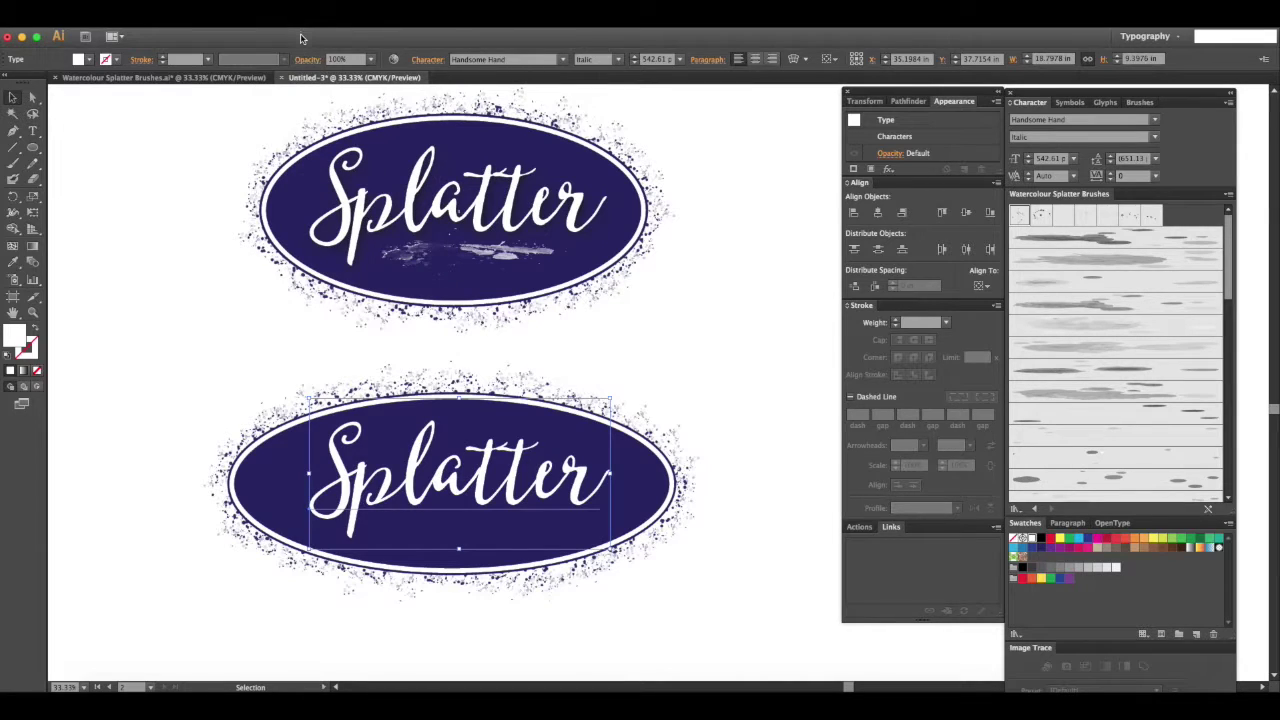
click(745, 392)
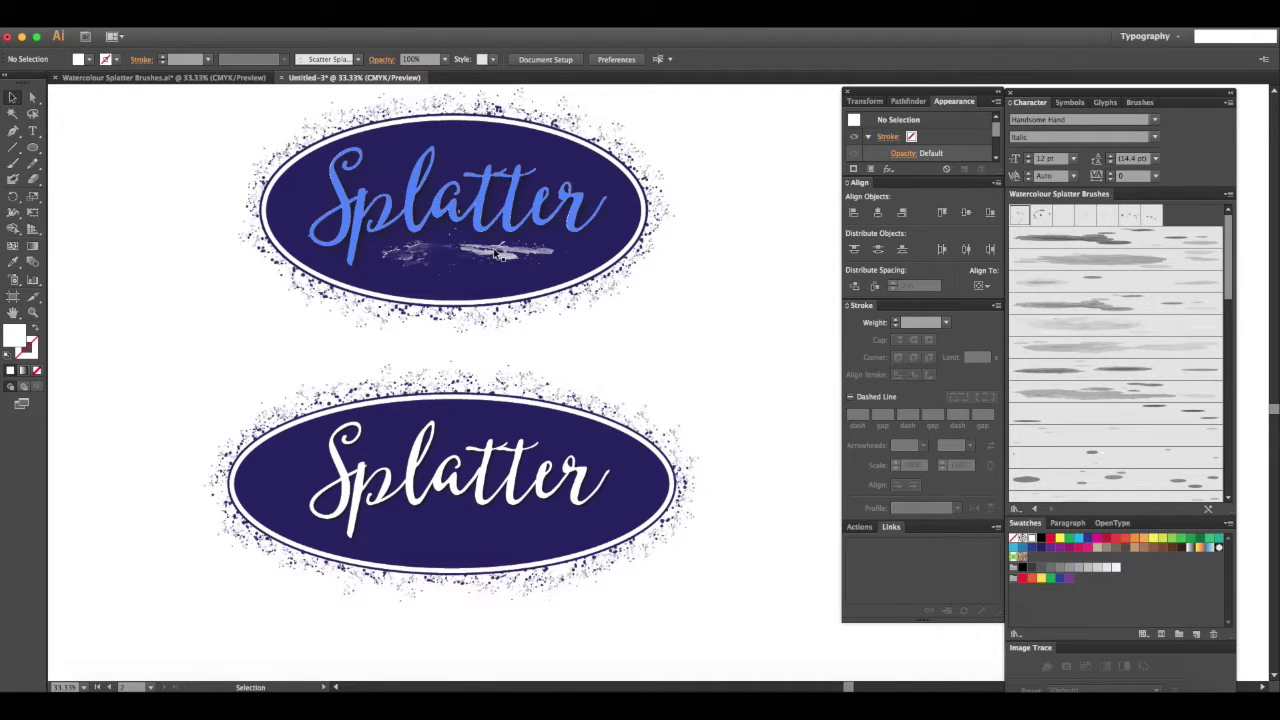
Step: Paint a white, slightly wavy Scatter Splatter 4 stroke beneath the "Splatter" lettering on the lower ellipse with the Paintbrush
click(14, 163)
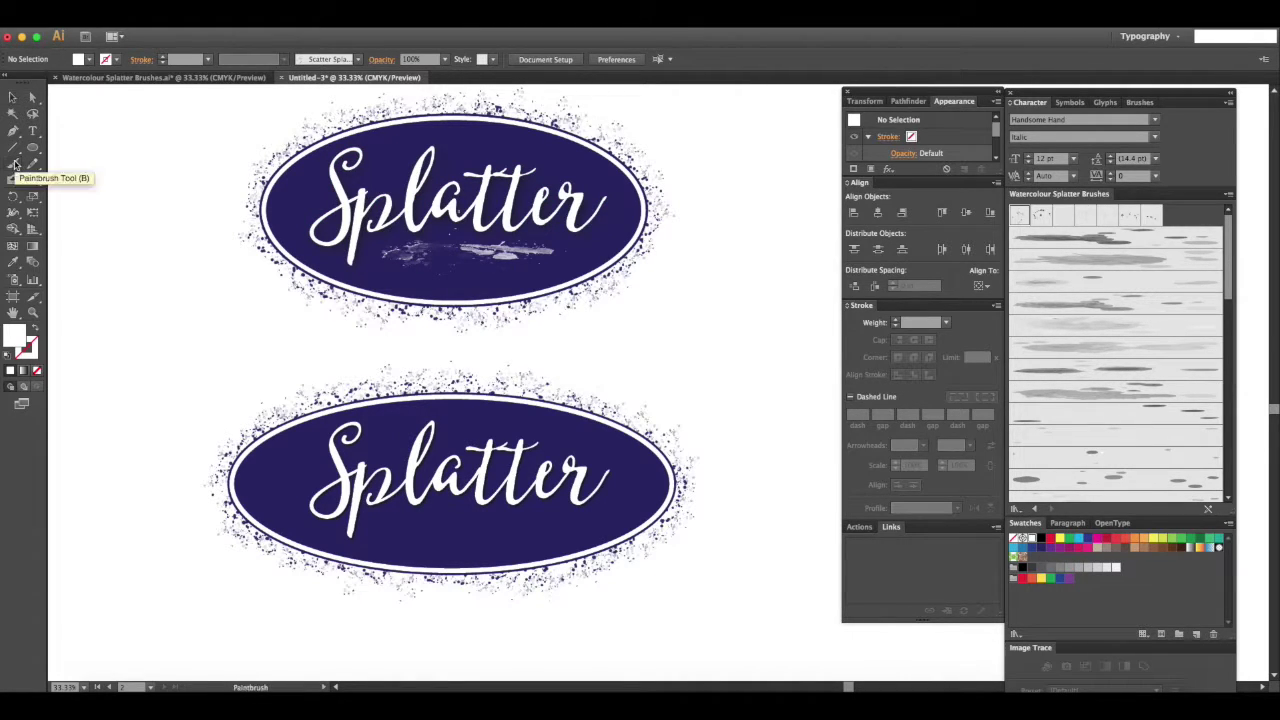
drag(379, 536, 585, 516)
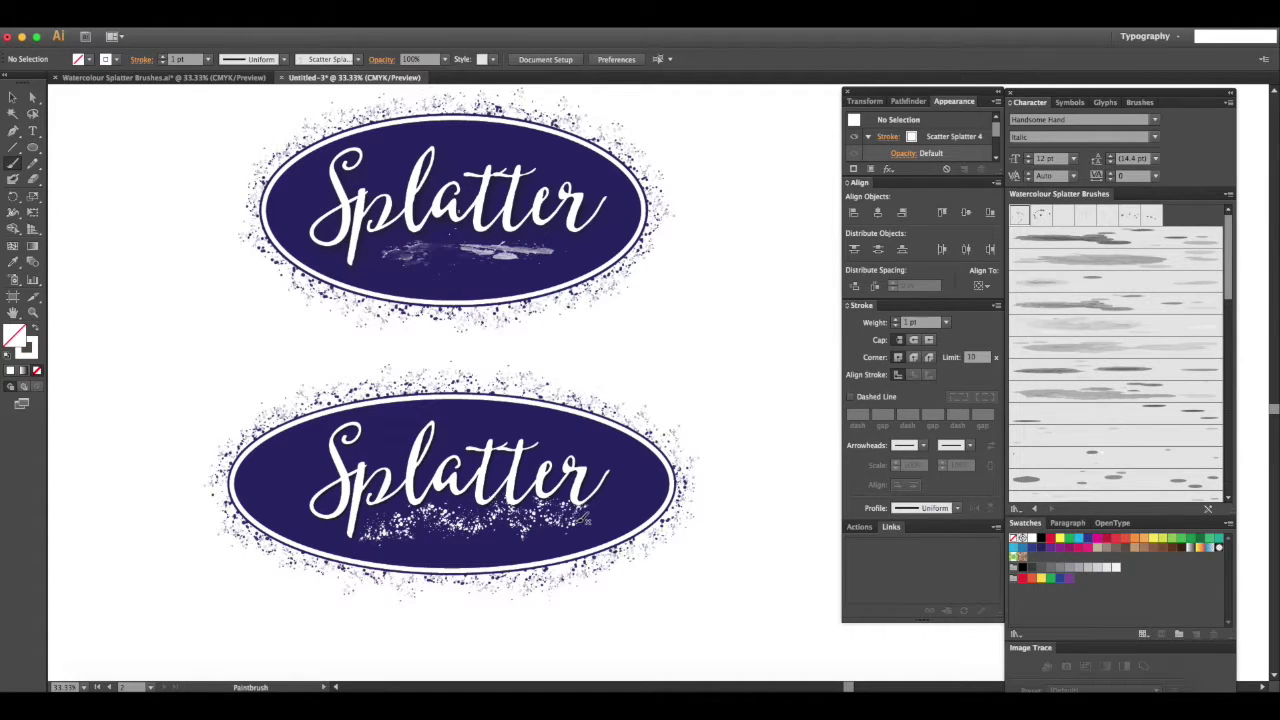
click(12, 97)
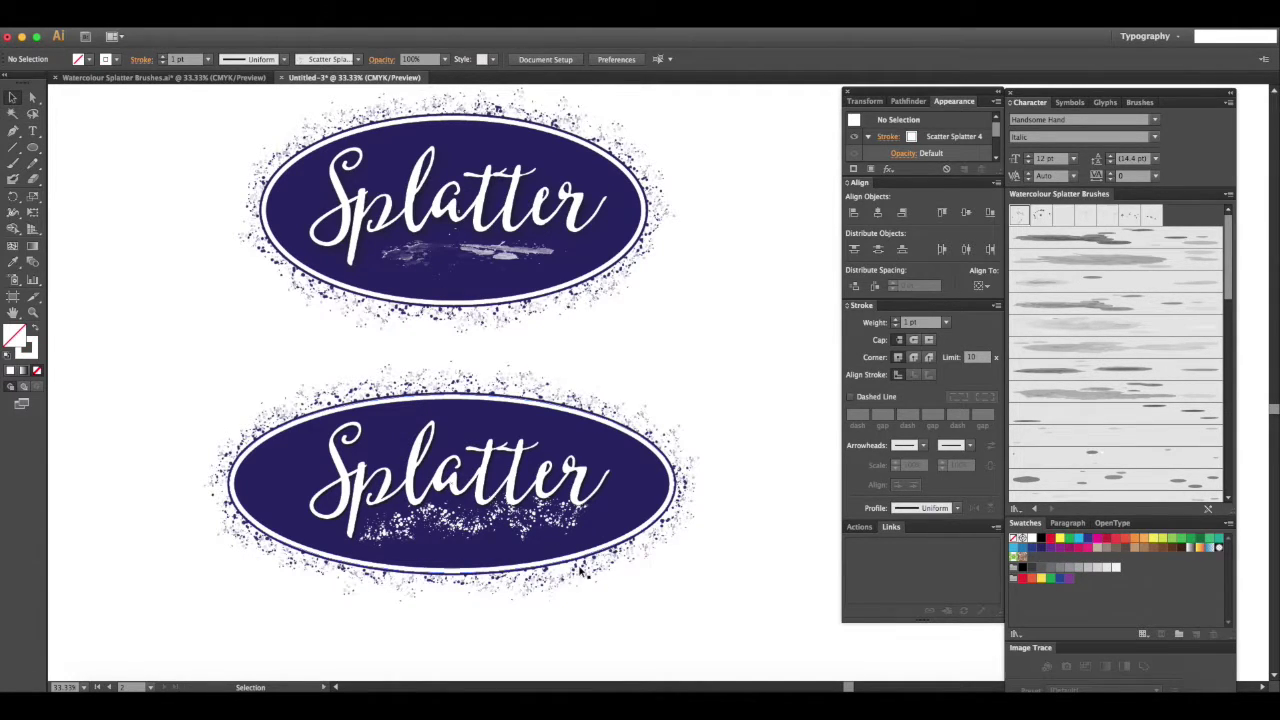
Step: Try the Splatter 40 brush on the painted stroke beneath the lettering
click(471, 530)
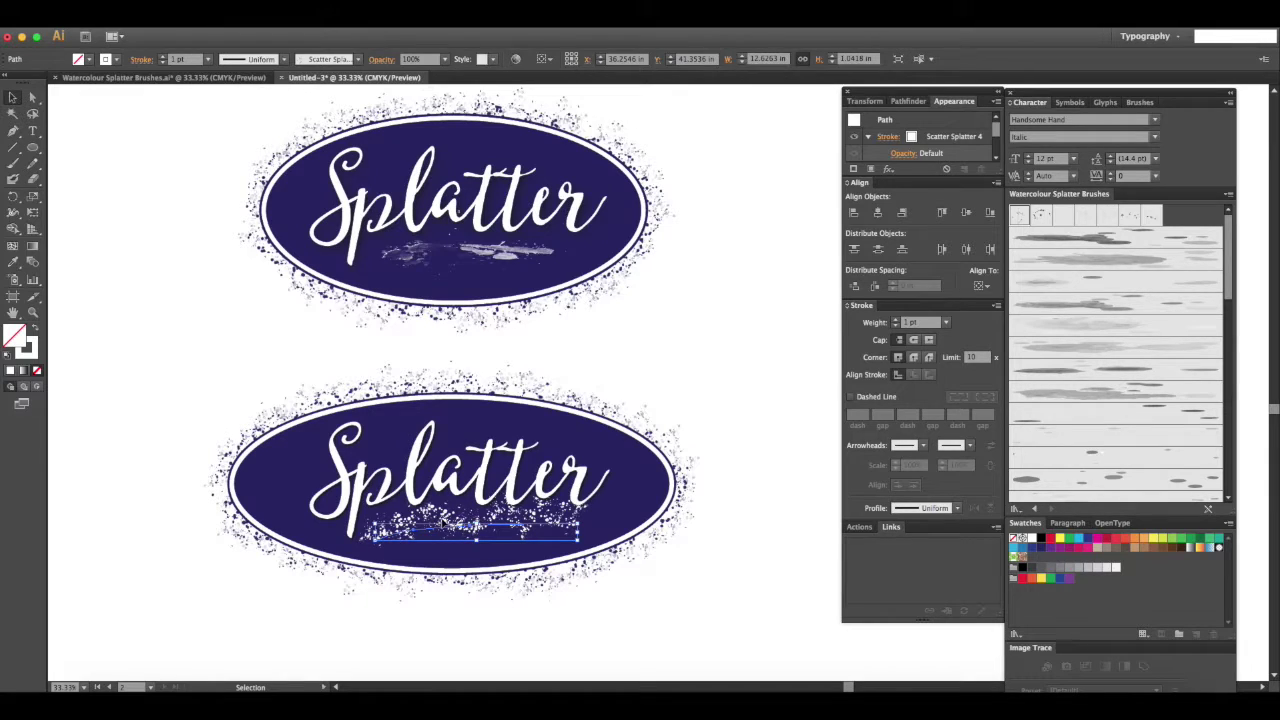
scroll(1153, 422, down, 8)
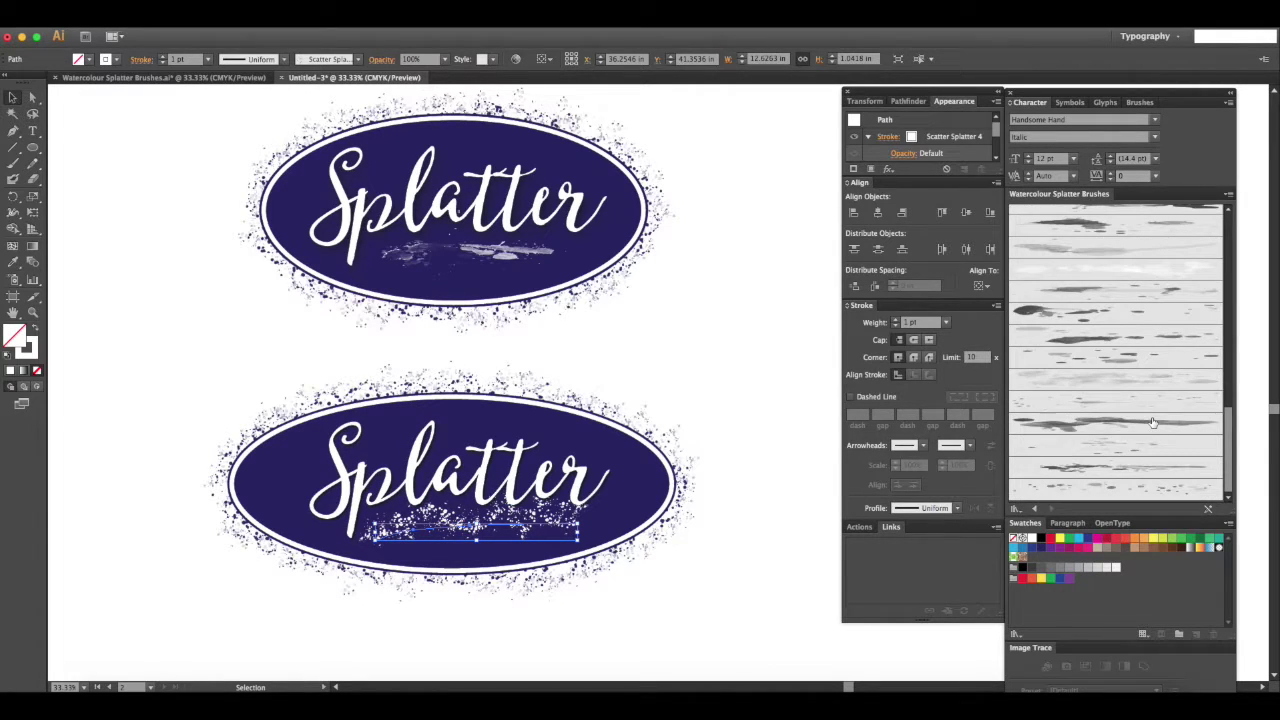
click(1107, 428)
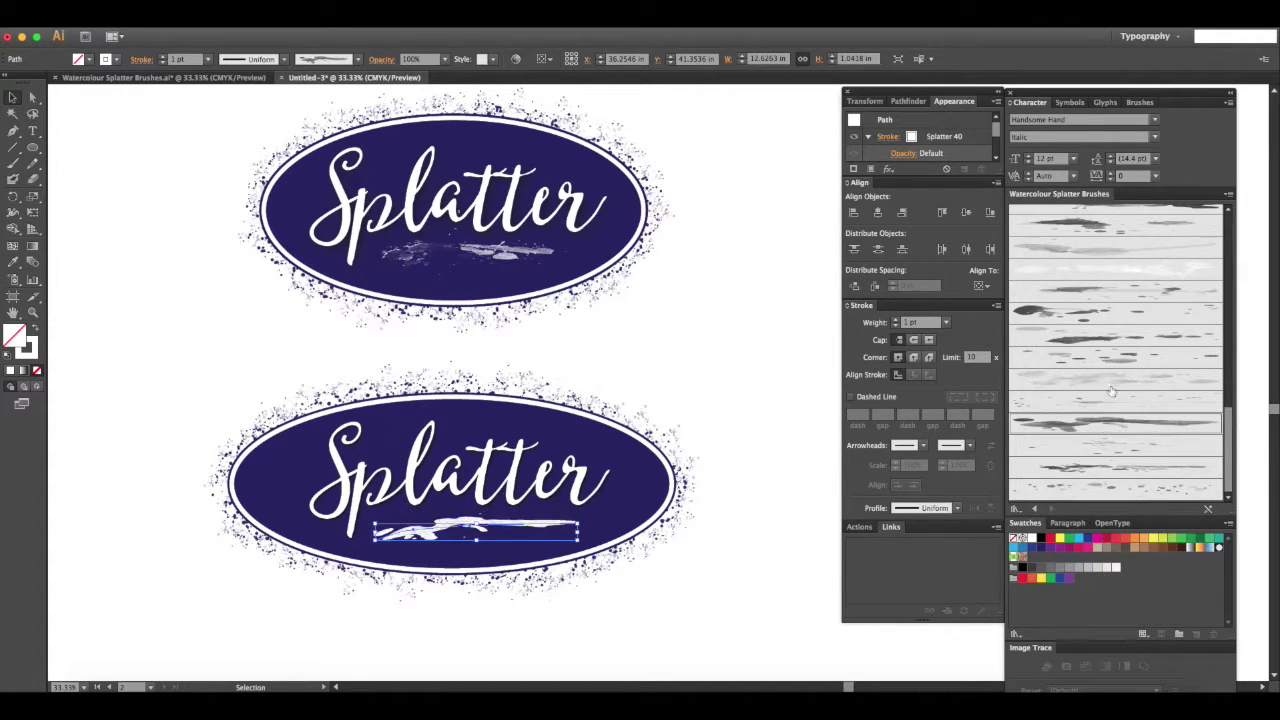
click(743, 533)
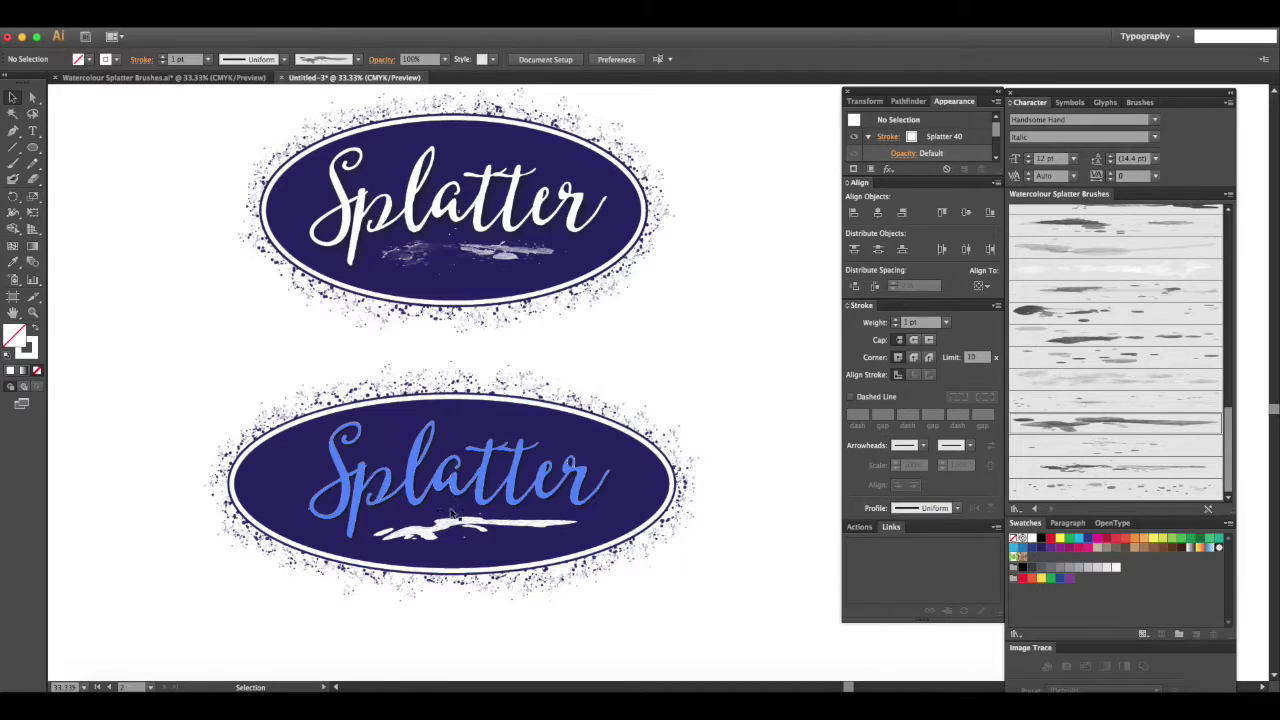
Step: Try Splatter 41 and Splatter 2 on the underline stroke, colour it dark blue and settle on the Splatter 38 brush
click(471, 535)
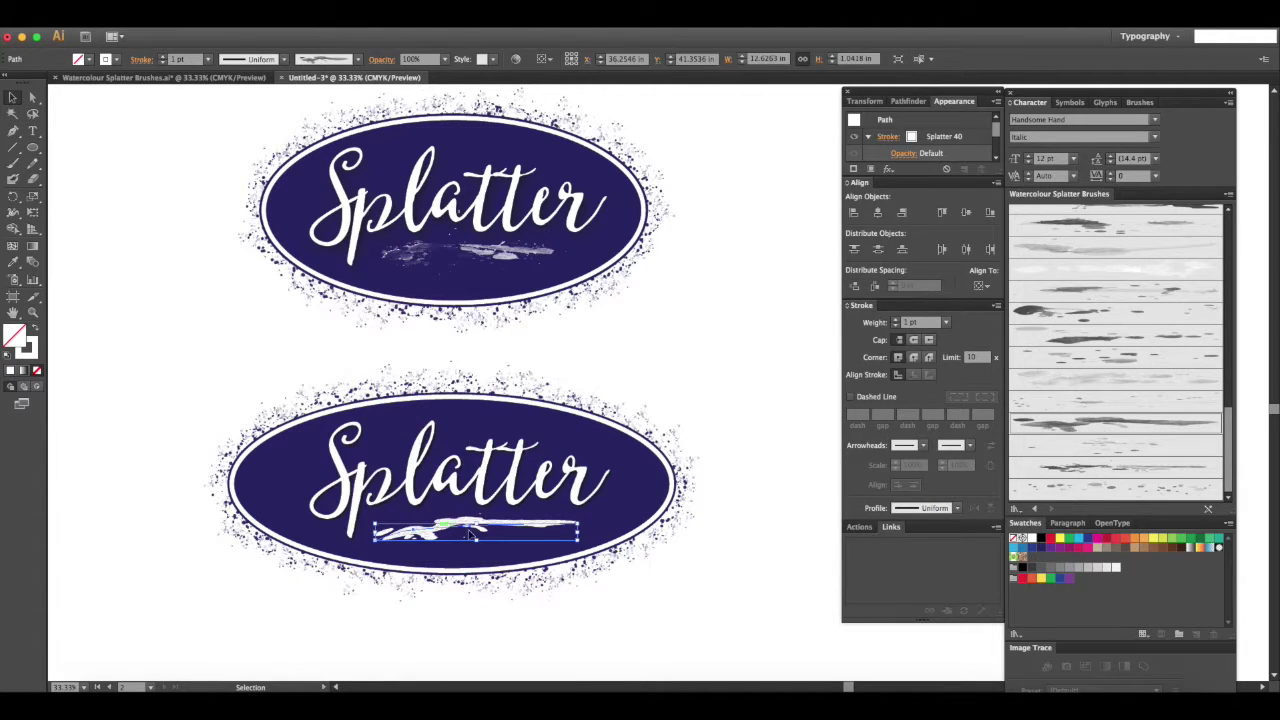
click(1086, 446)
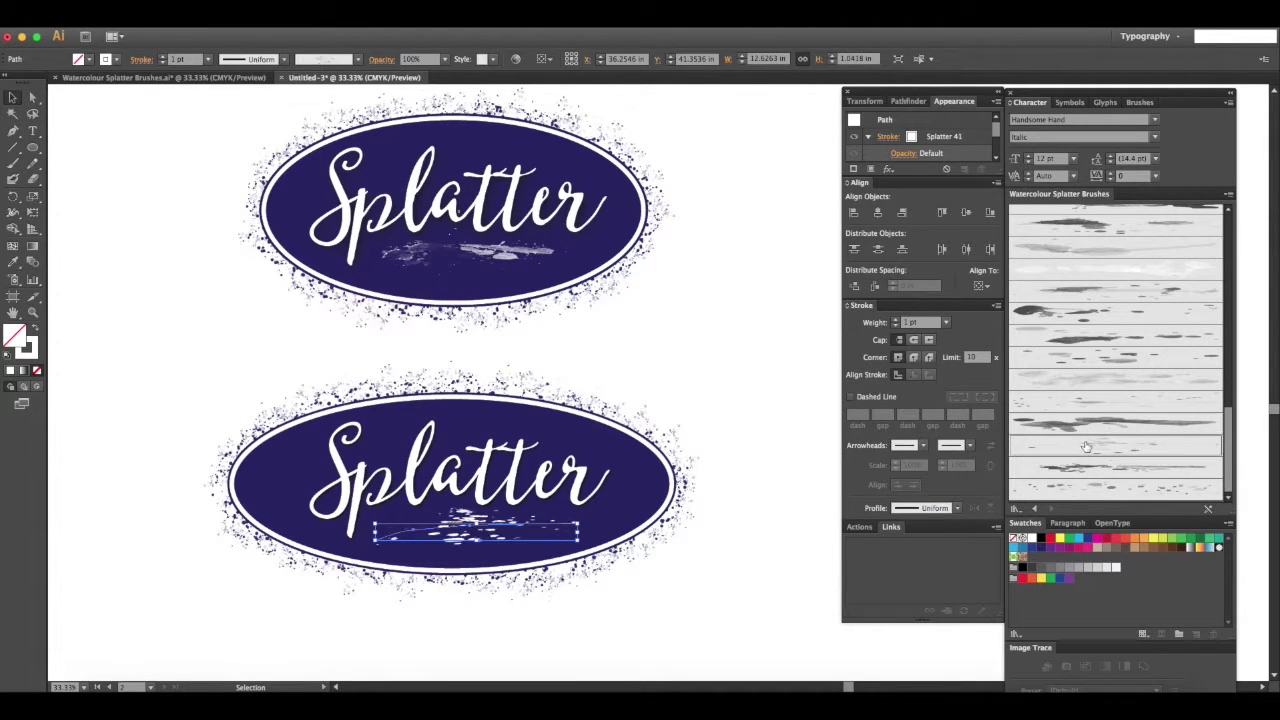
click(1095, 476)
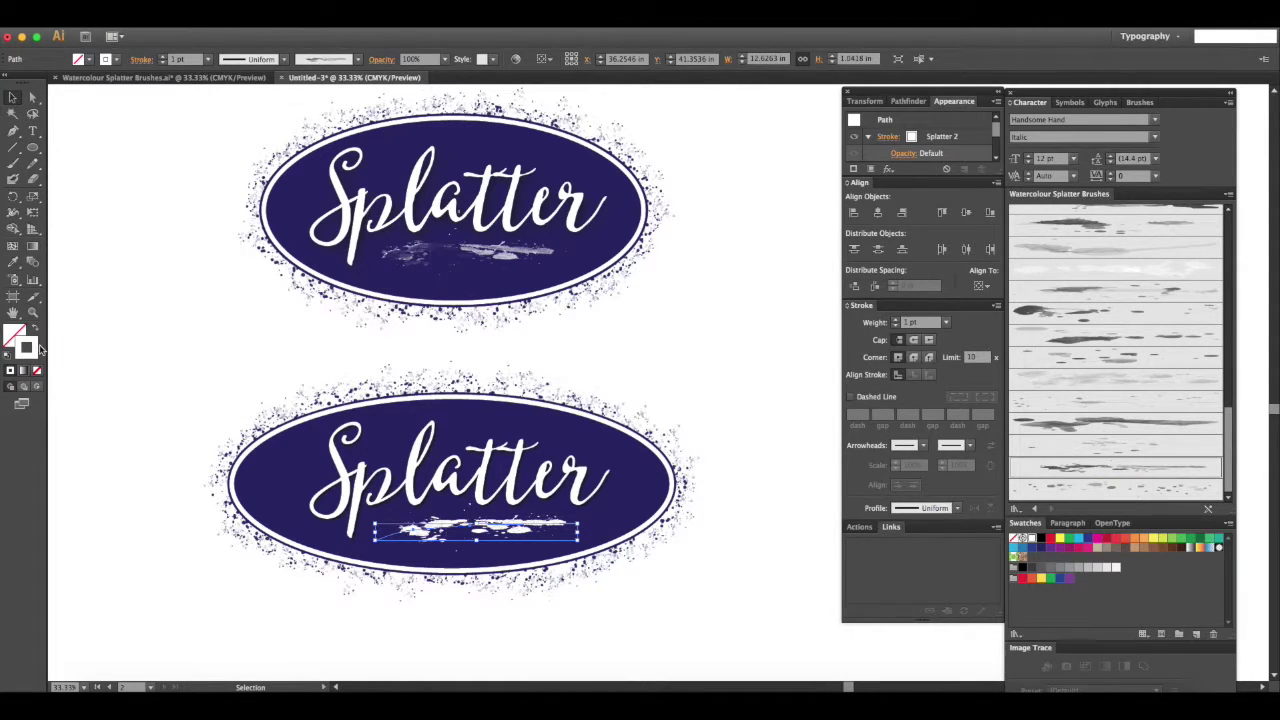
click(1042, 548)
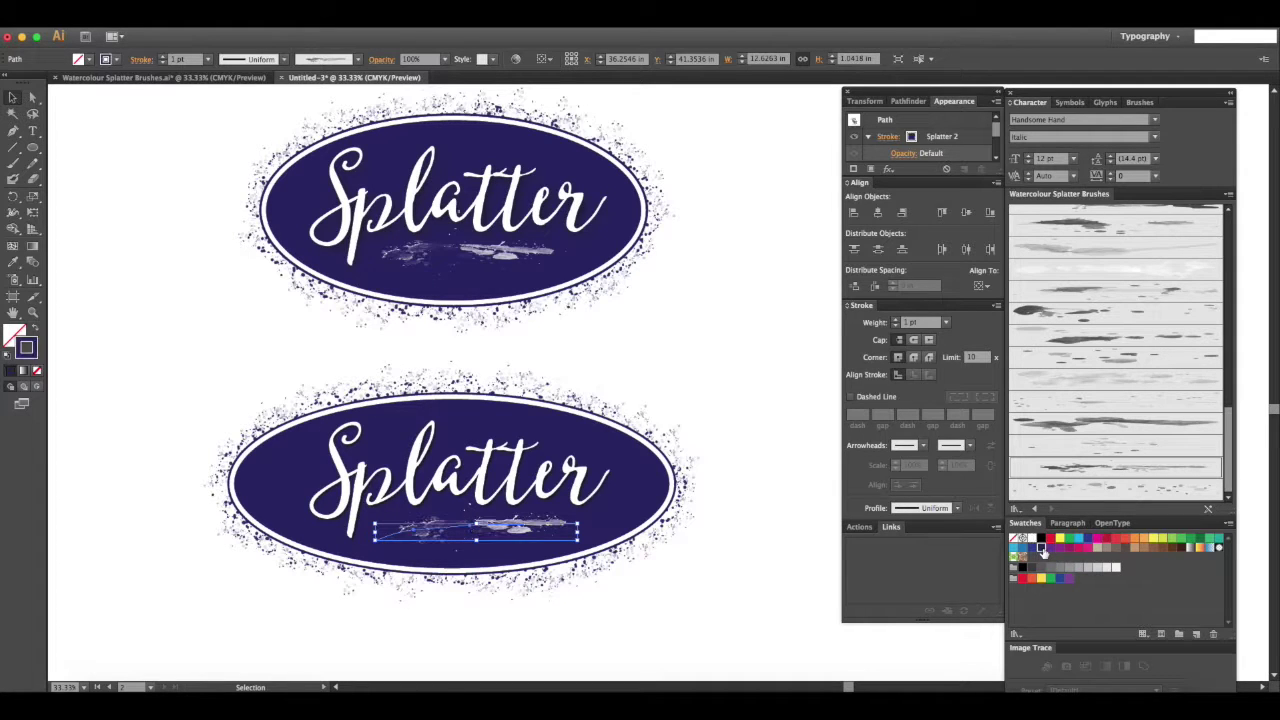
click(1097, 383)
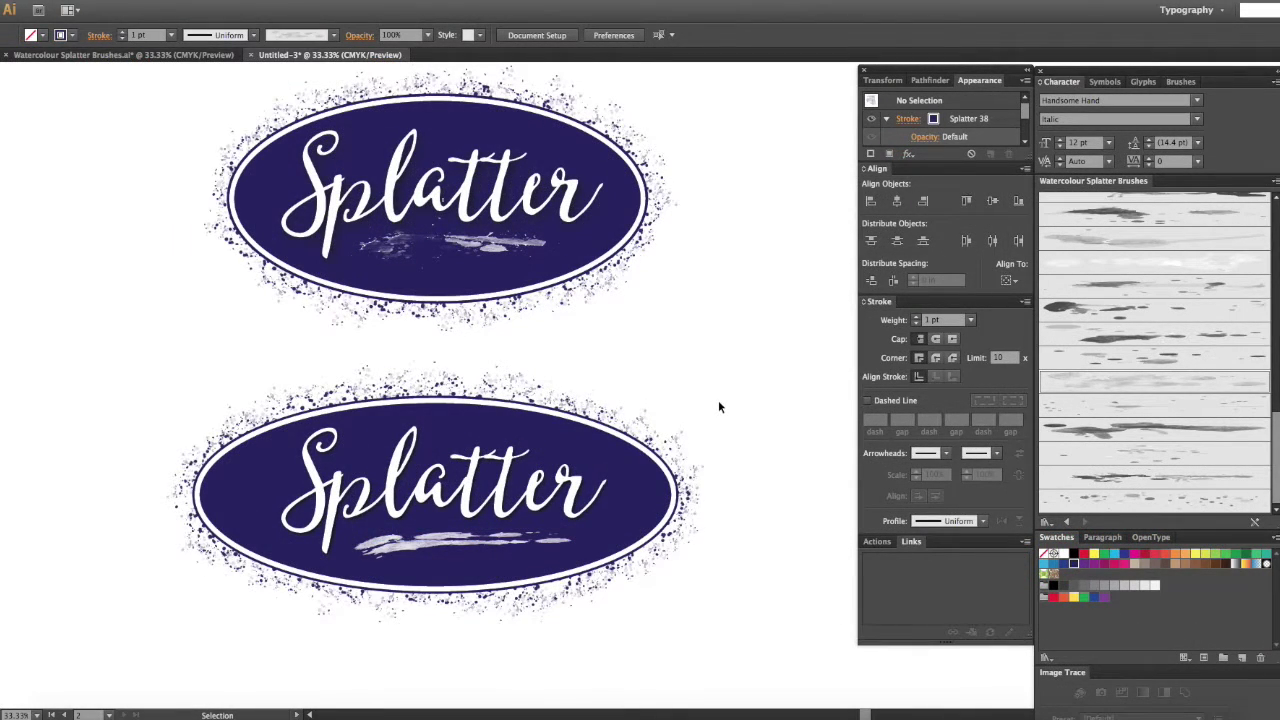
Step: Paint three short, roughly horizontal strokes with the Splatter 38 brush, one above another, in the blank area below the lower ellipse
scroll(718, 407, down, 5)
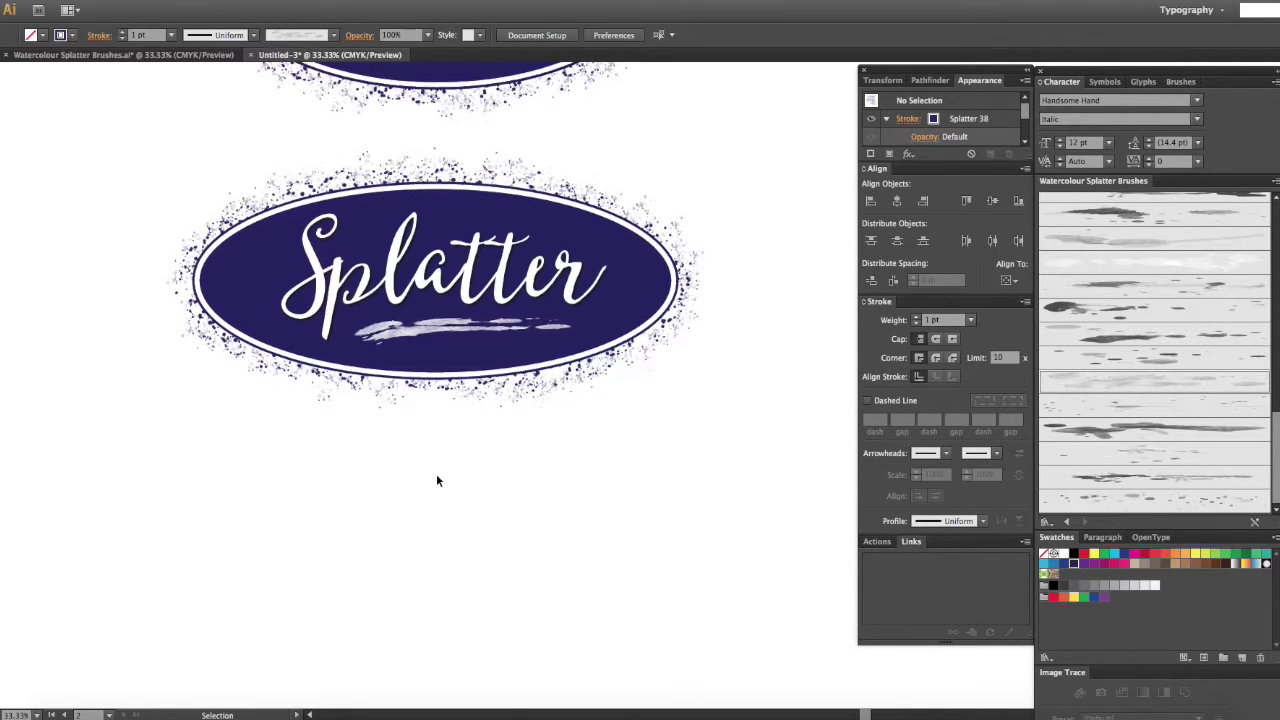
scroll(436, 481, down, 3)
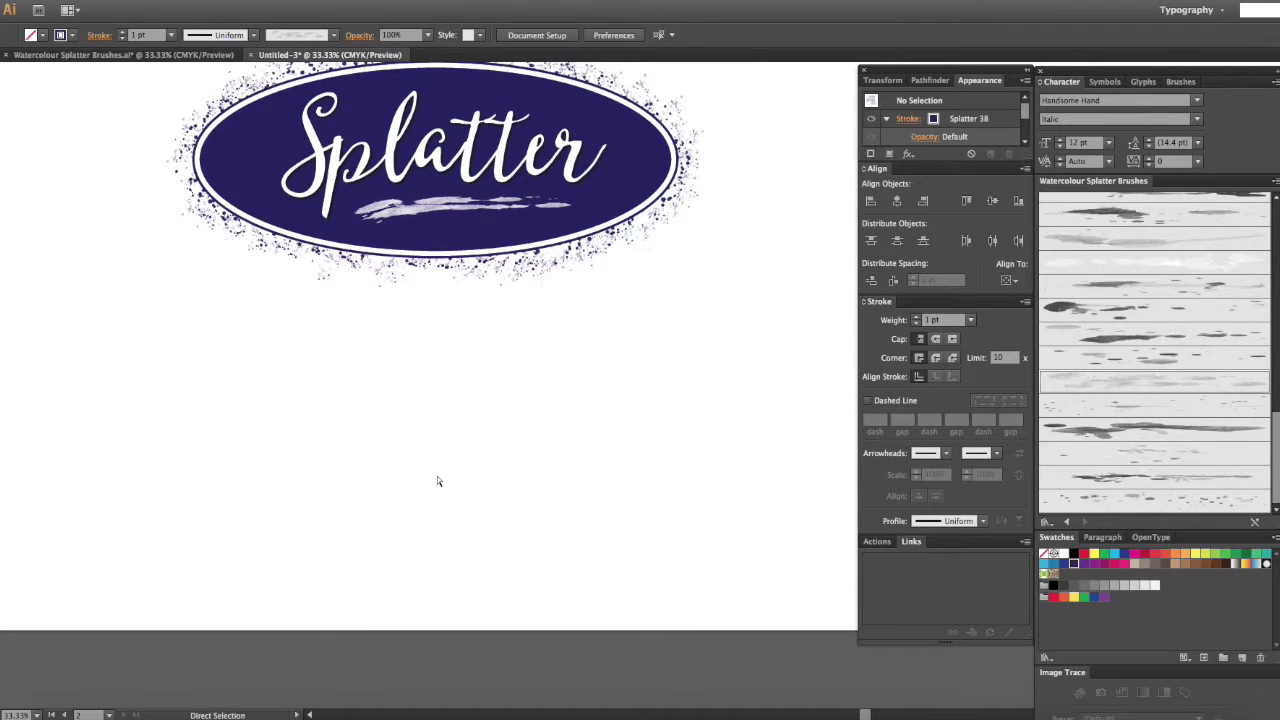
key(ctrl+plus)
key(ctrl+plus)
scroll(436, 481, left, 5)
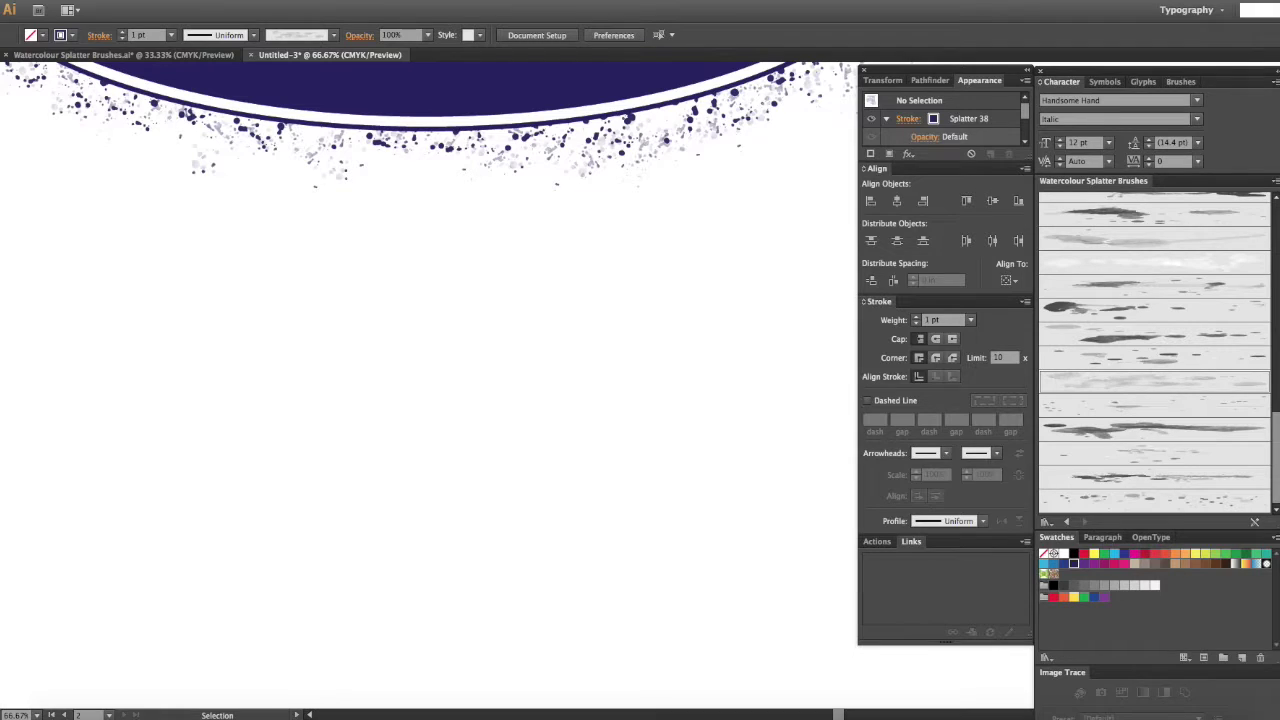
key(b)
drag(338, 378, 442, 376)
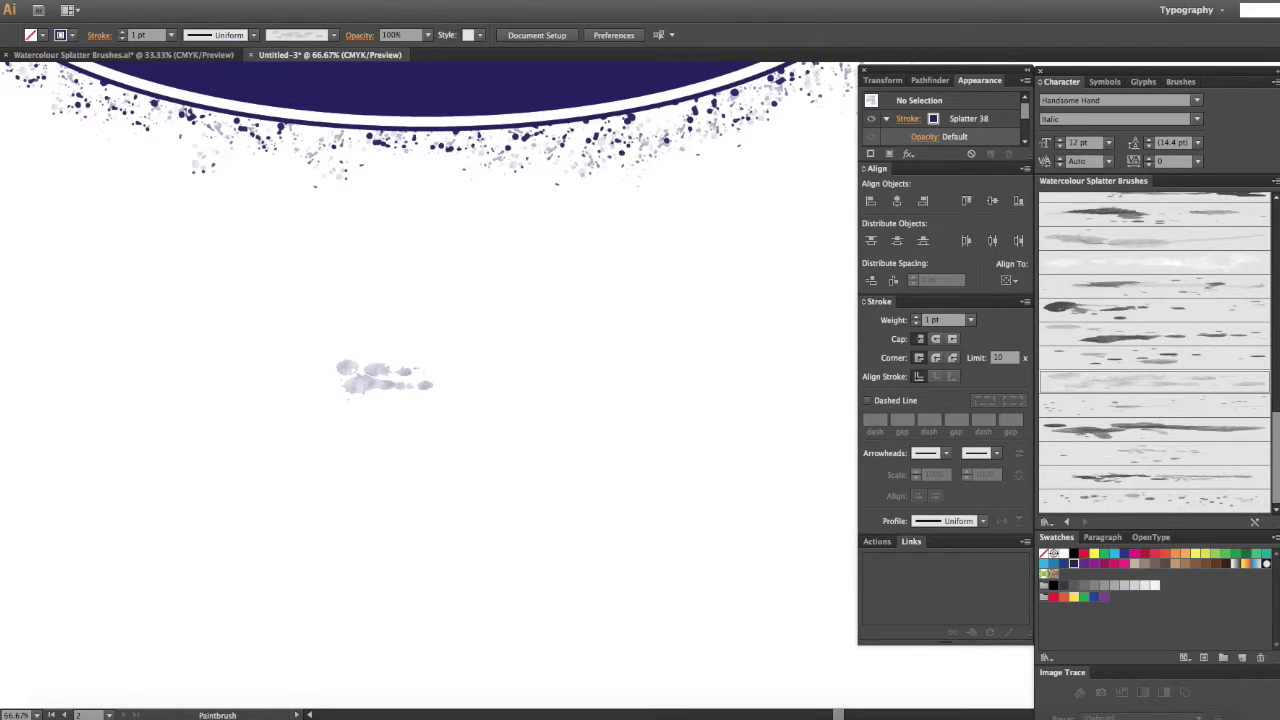
drag(358, 498, 455, 508)
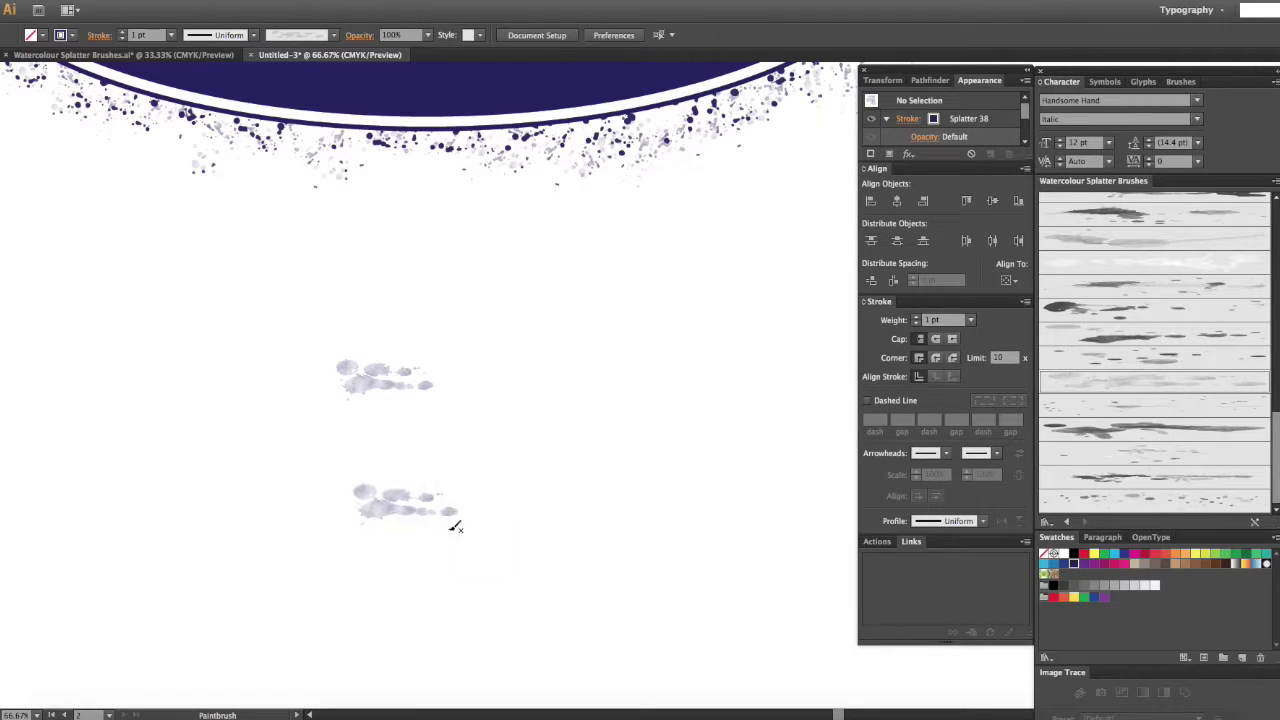
drag(382, 572, 463, 580)
key(v)
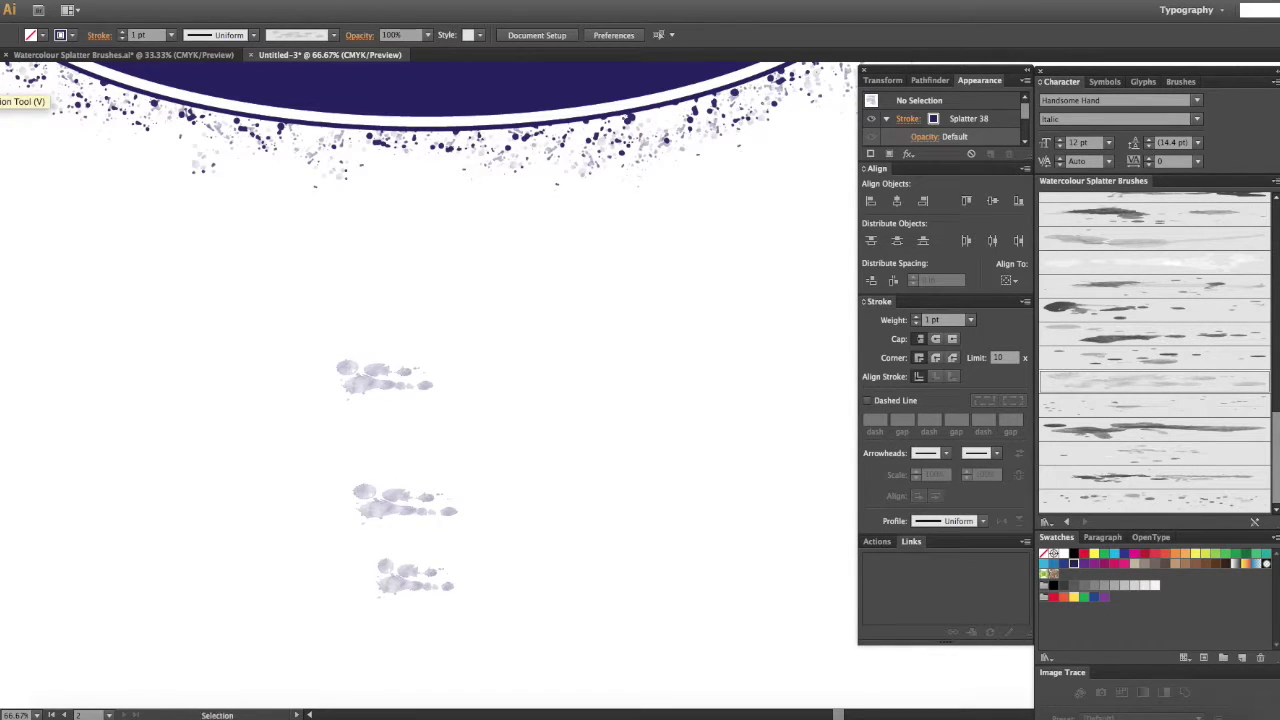
Step: Apply the Splatter 35 brush to the middle short stroke and the Splatter 2 brush to the lowest one
click(380, 508)
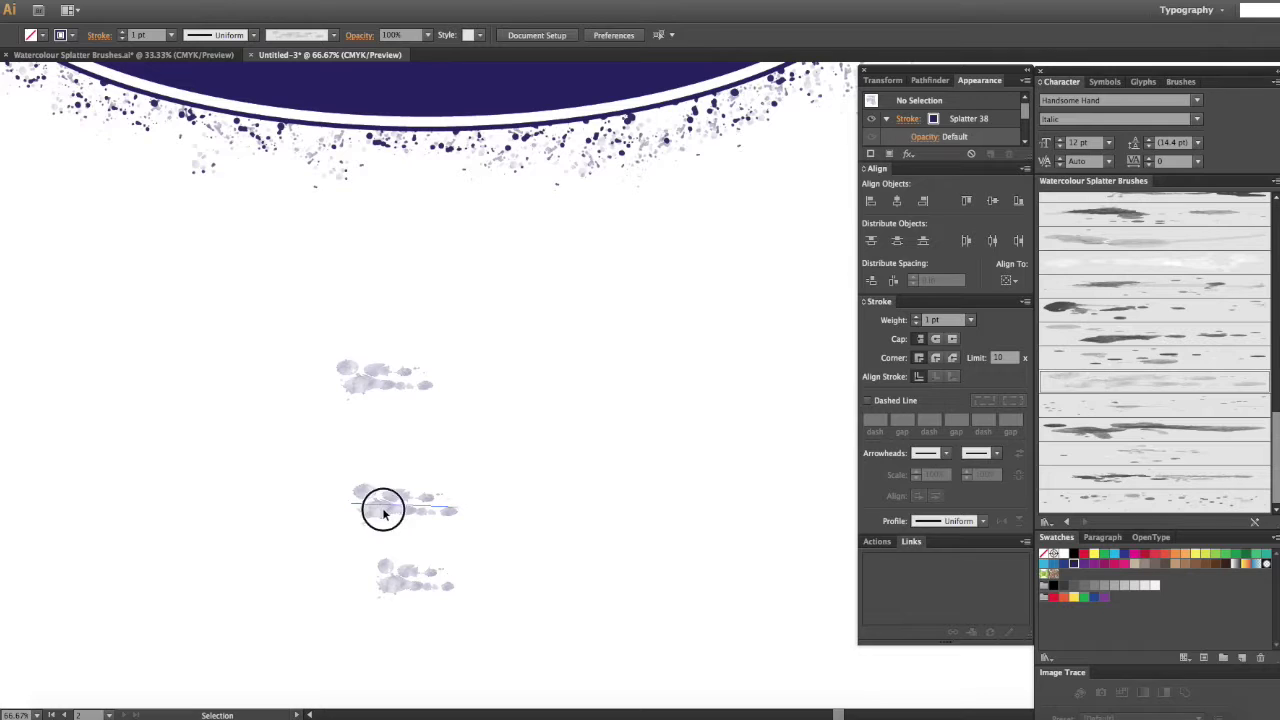
click(1163, 318)
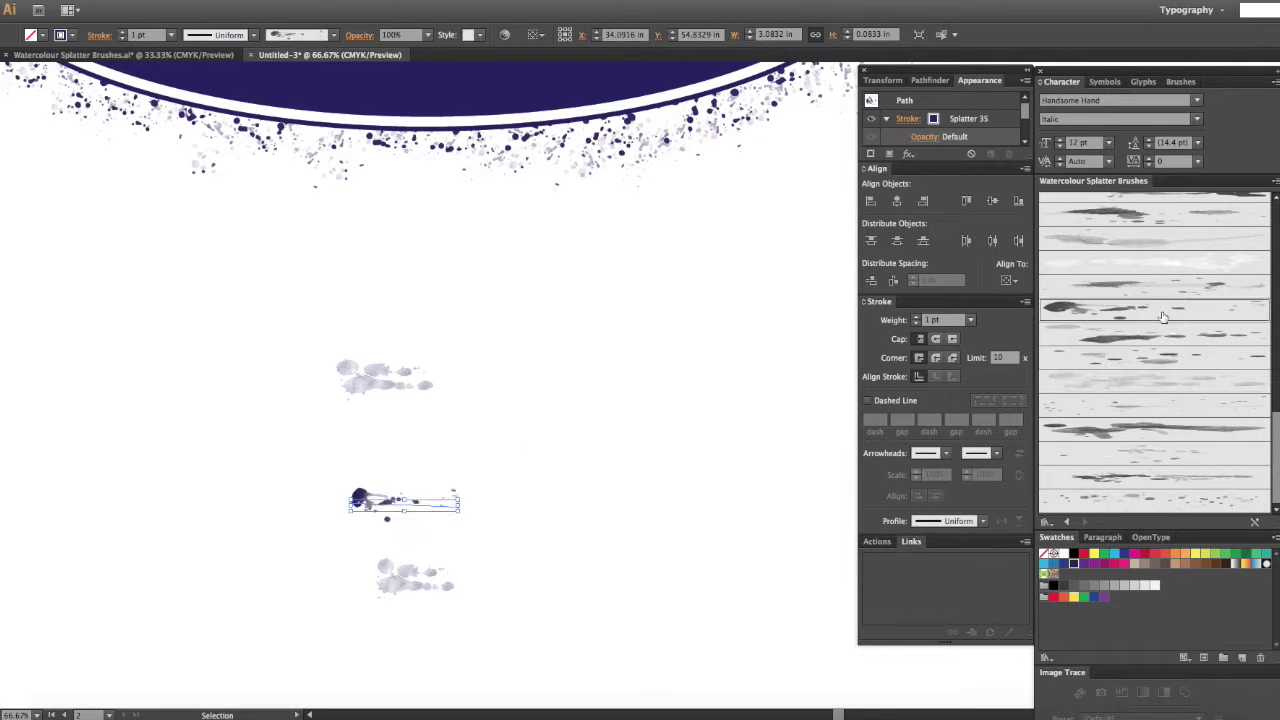
click(399, 582)
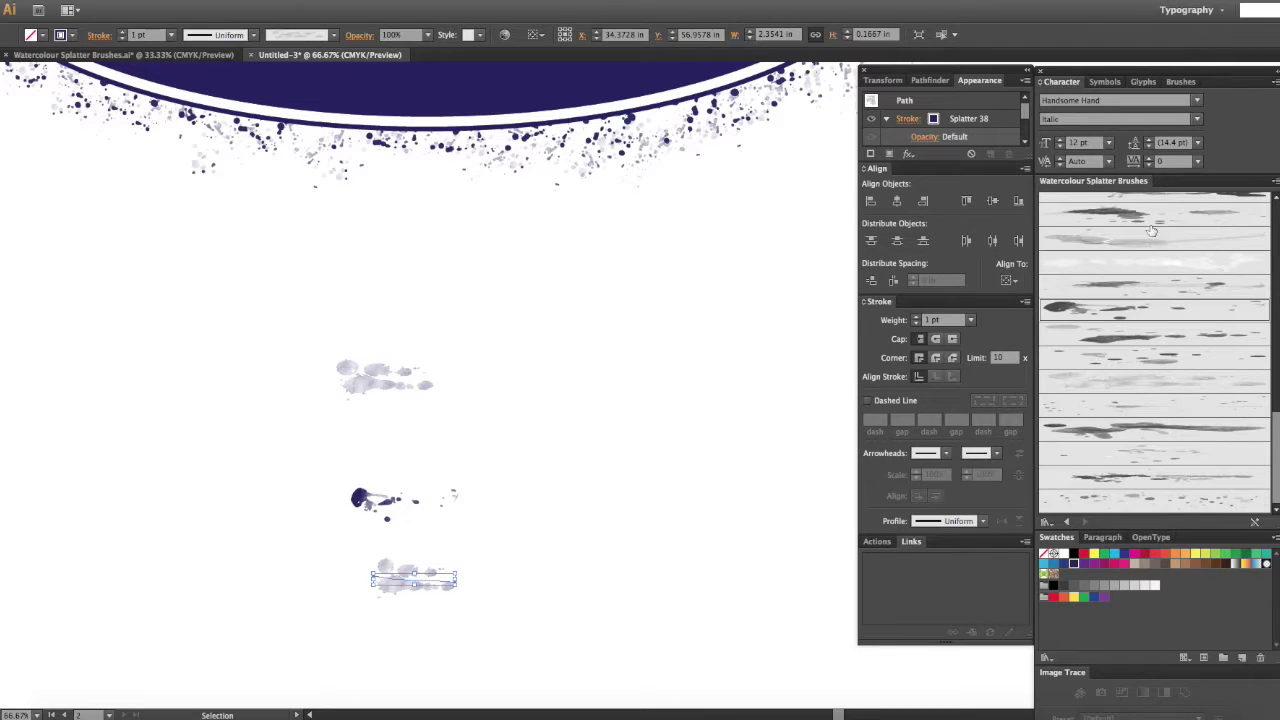
click(1156, 479)
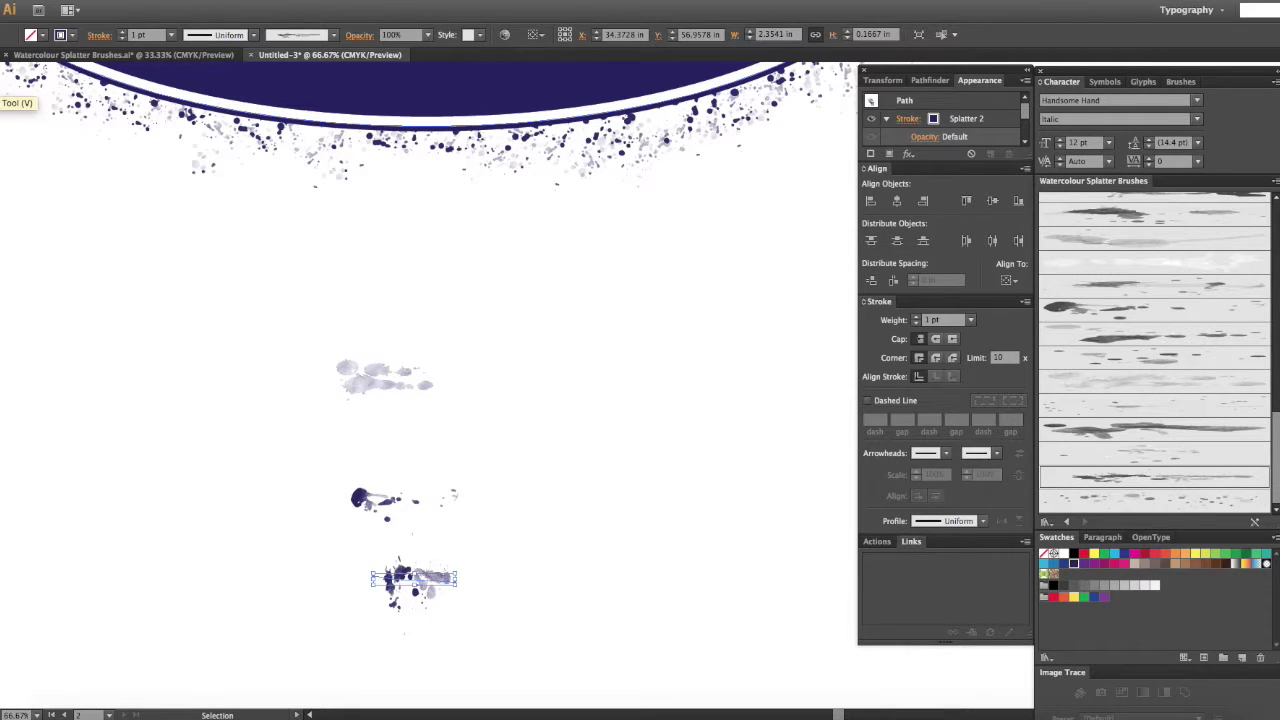
Step: Move the two lower strokes onto the top one to form a single splatter cluster and colour all three strokes black
drag(384, 505, 407, 380)
mouse_move(415, 579)
mouse_down()
mouse_move(368, 400)
mouse_move(370, 416)
mouse_up()
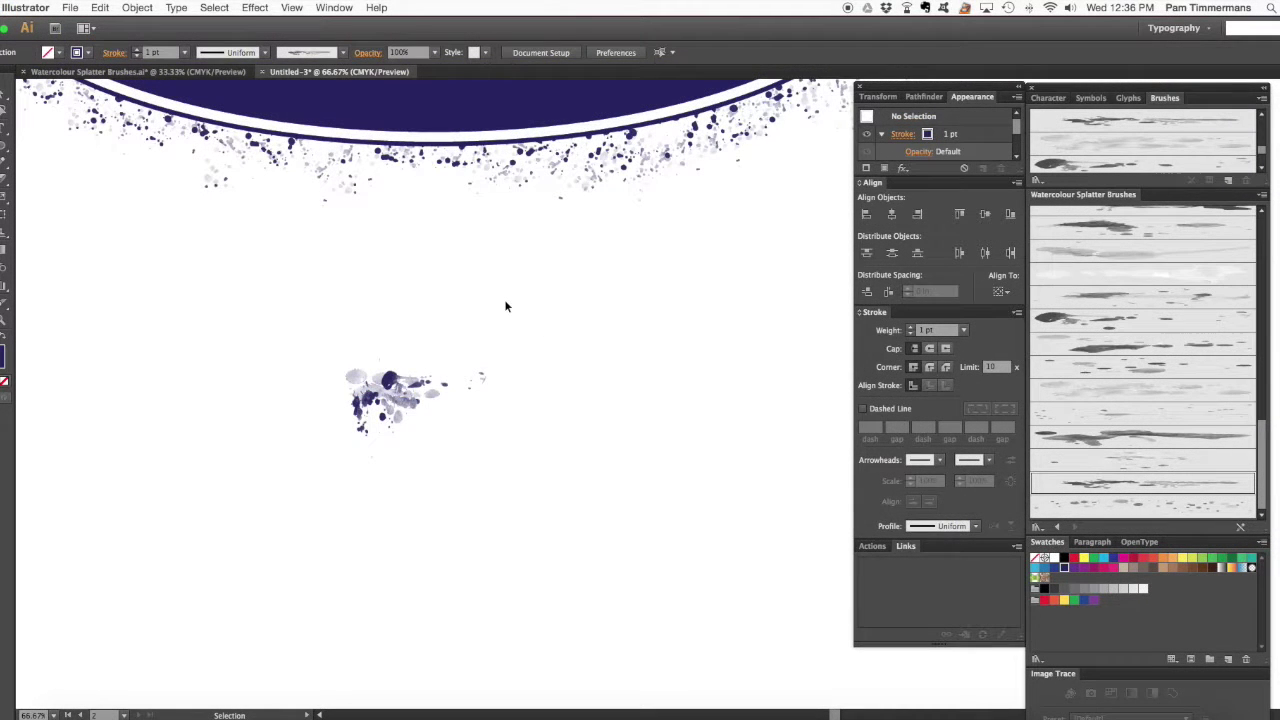
drag(507, 304, 440, 378)
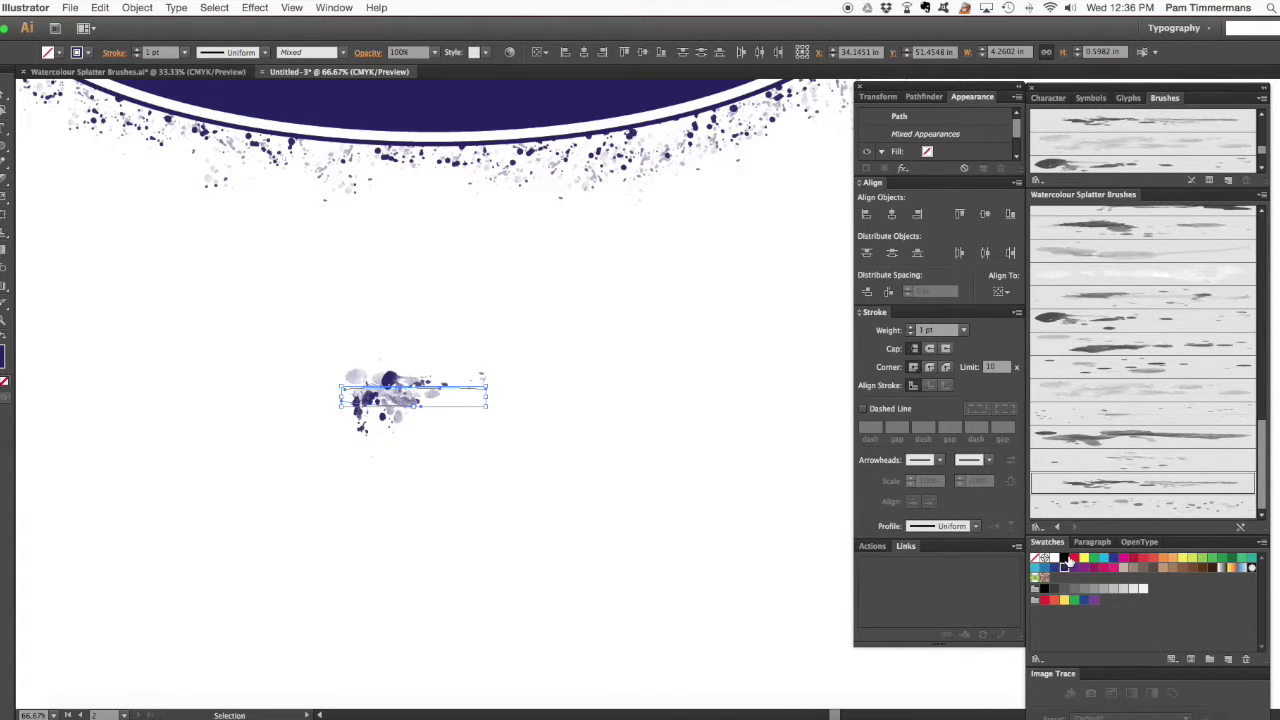
click(1064, 558)
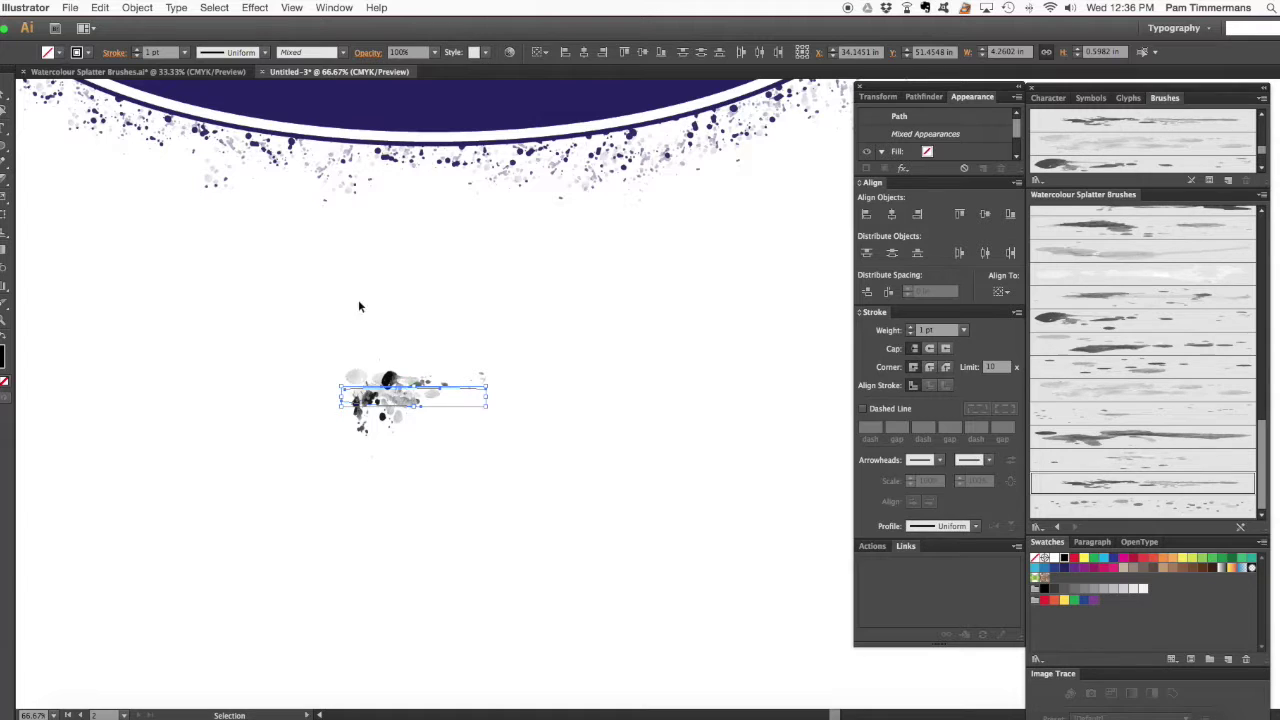
Step: Expand the appearance of the three black splatter strokes
click(131, 8)
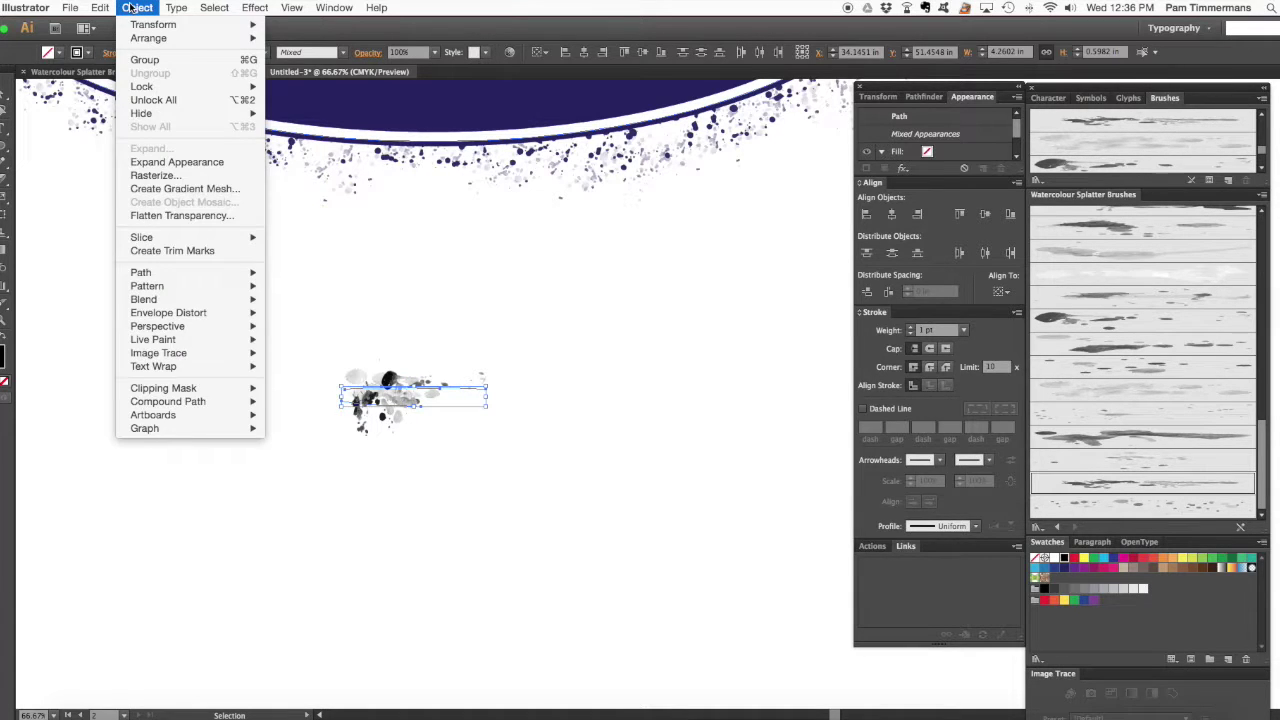
click(200, 162)
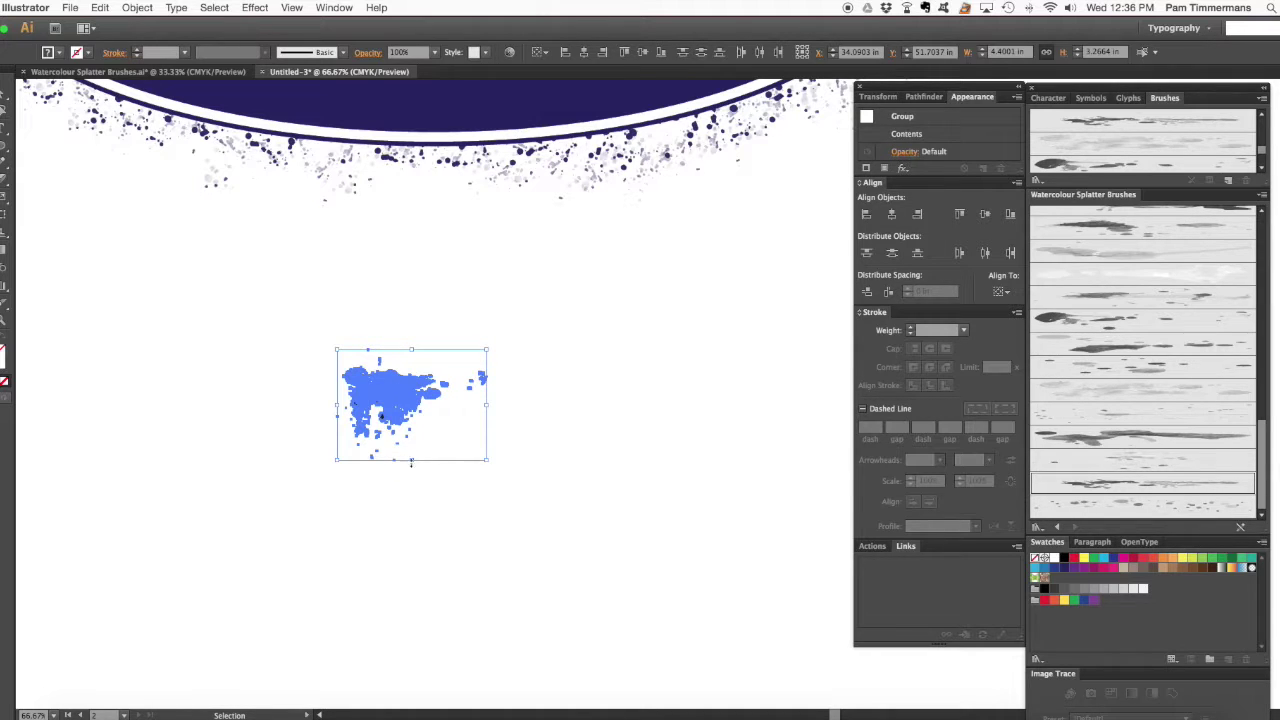
click(497, 387)
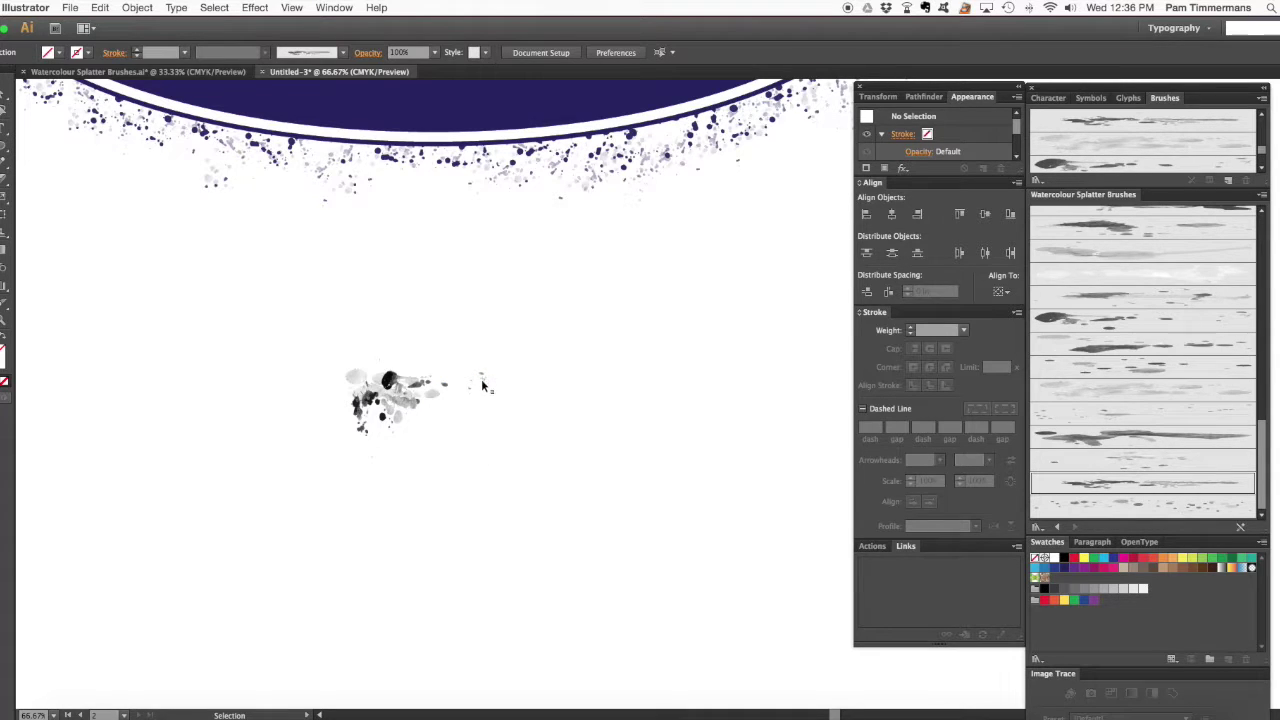
Step: Isolate the expanded Splatter 35 group and delete its stray specks at the far right of the cluster
double_click(481, 381)
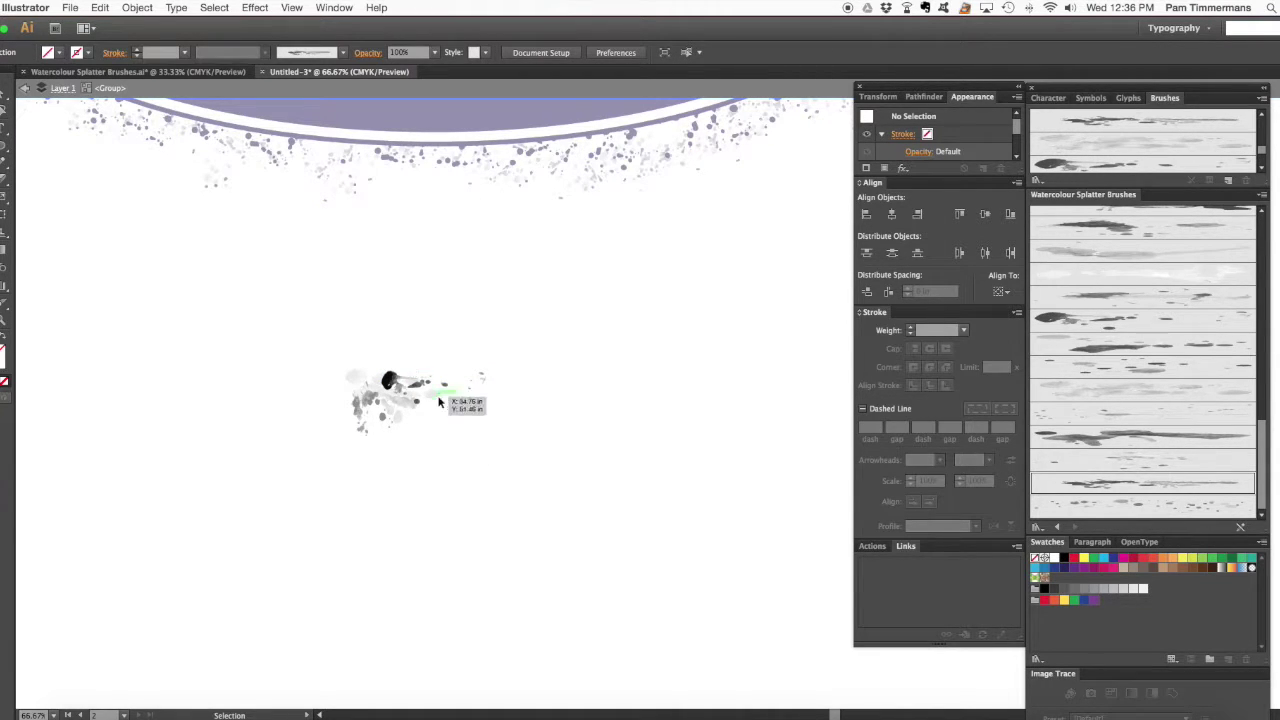
drag(510, 360, 459, 405)
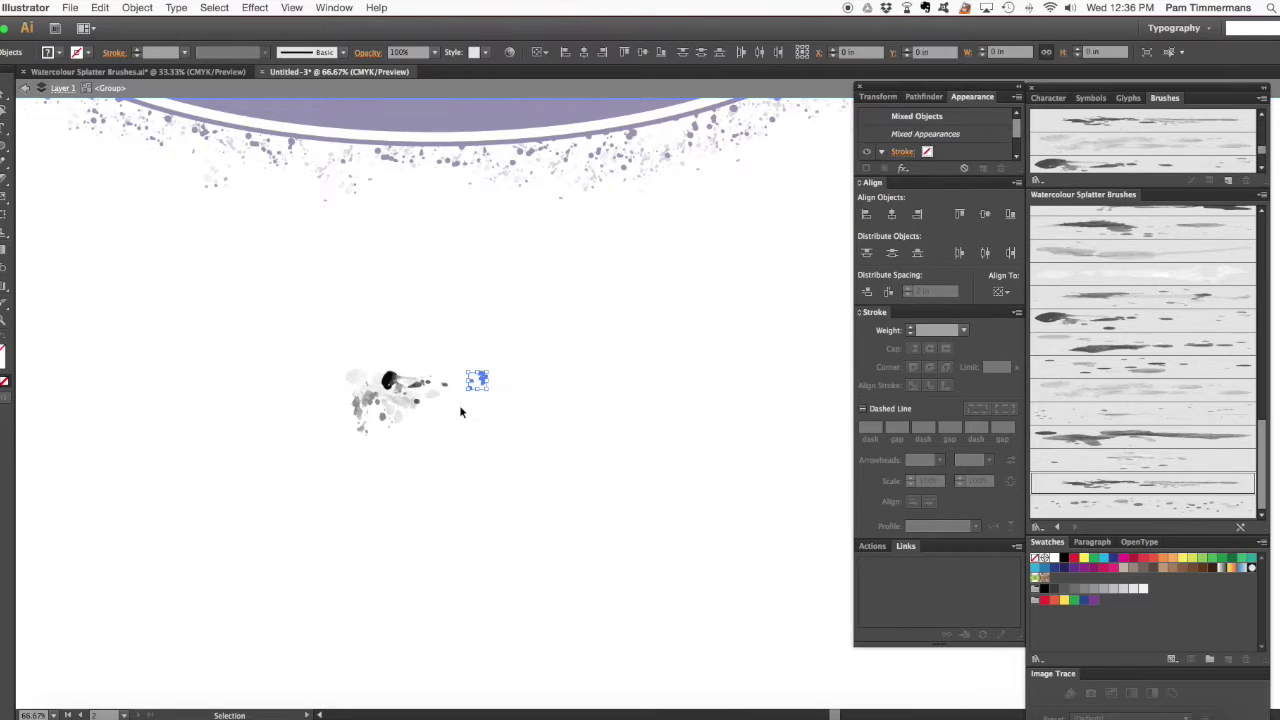
key(Delete)
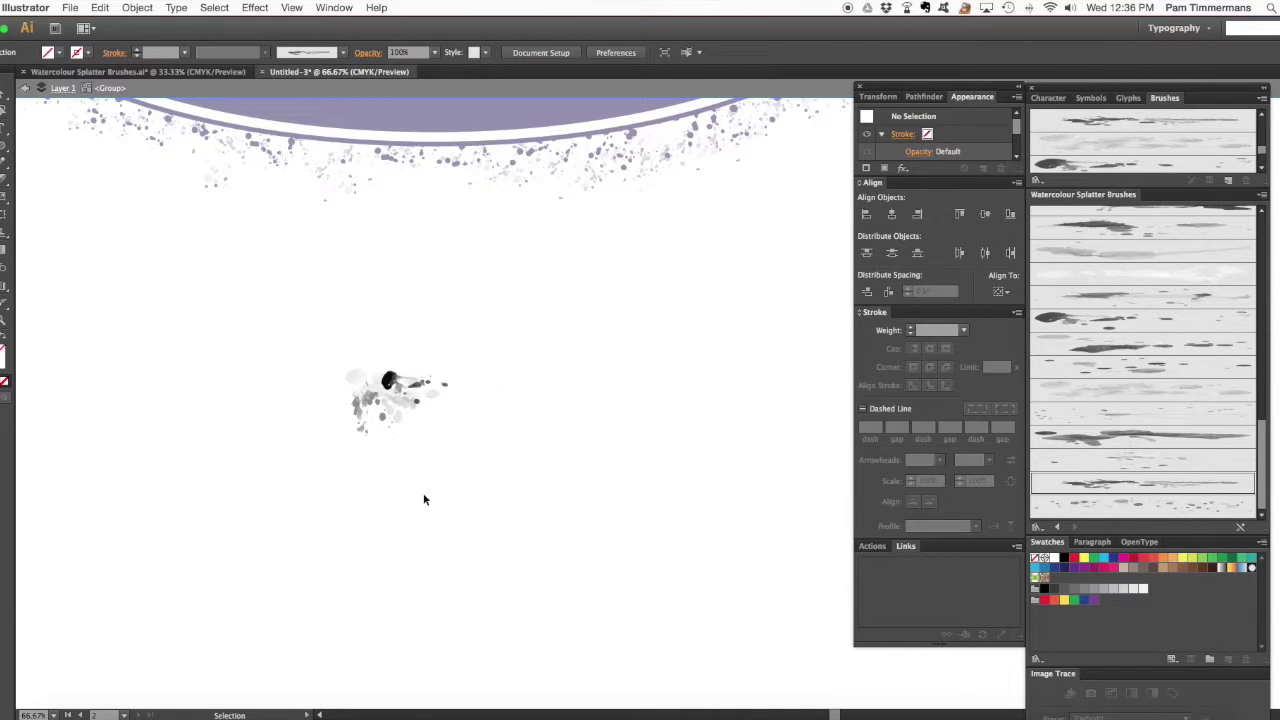
Step: Isolate the lower splatter group and delete its stray specks below the cluster and the one just above it
double_click(372, 457)
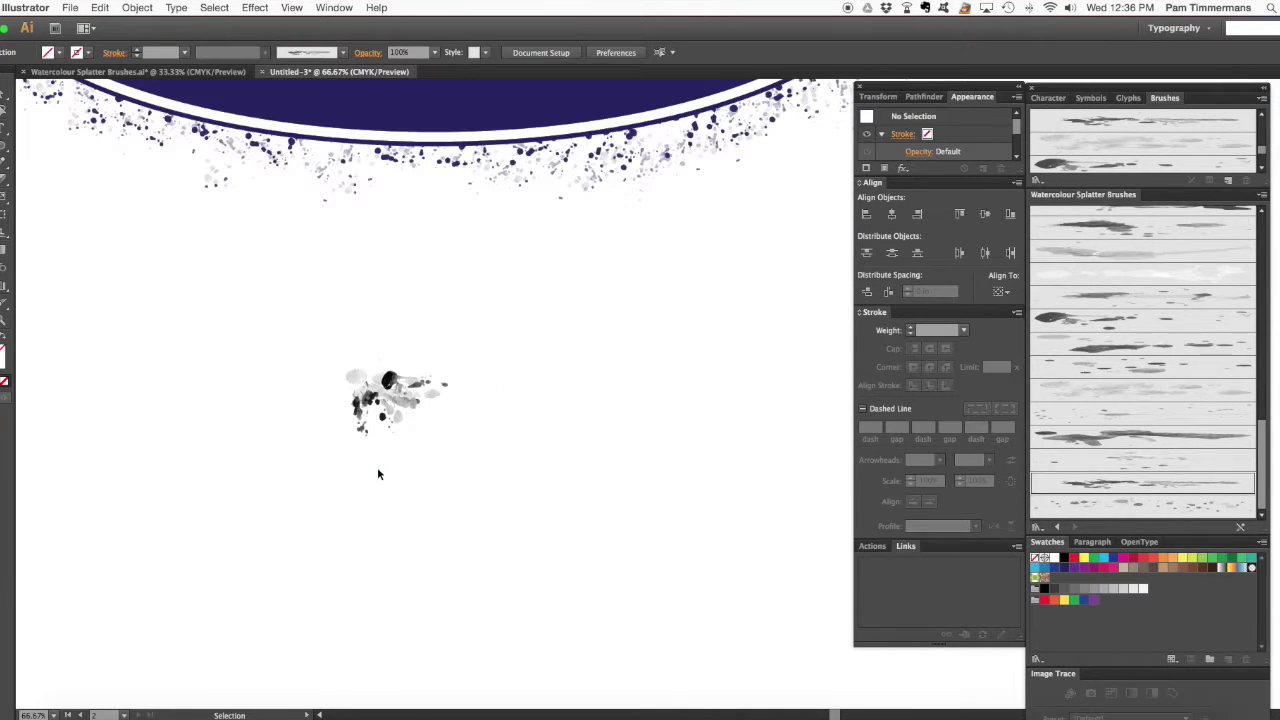
click(373, 458)
double_click(374, 459)
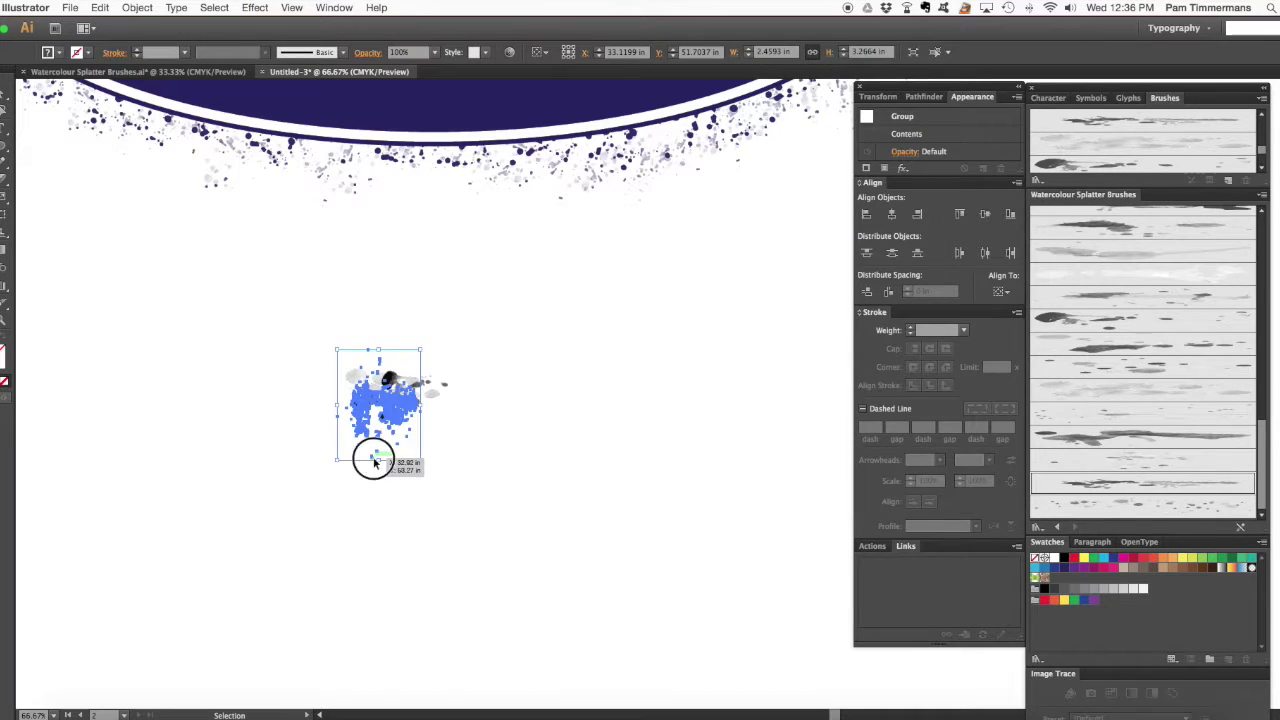
drag(404, 476, 347, 443)
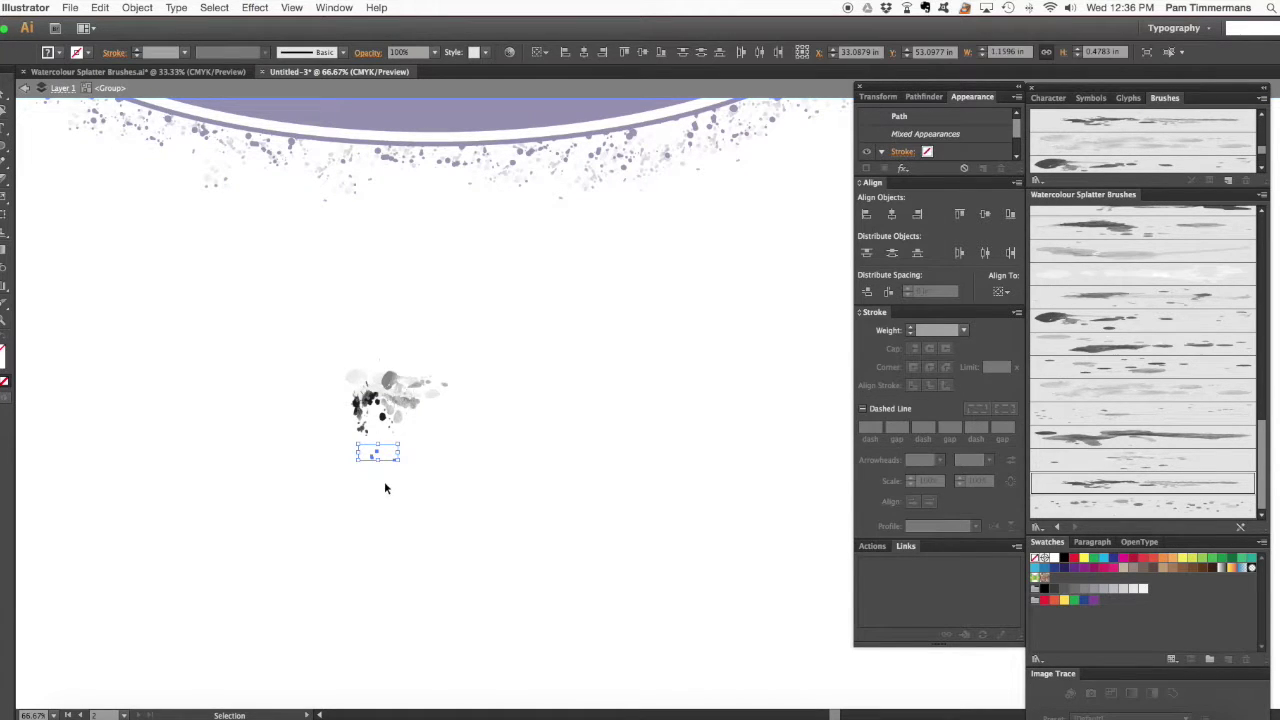
key(Delete)
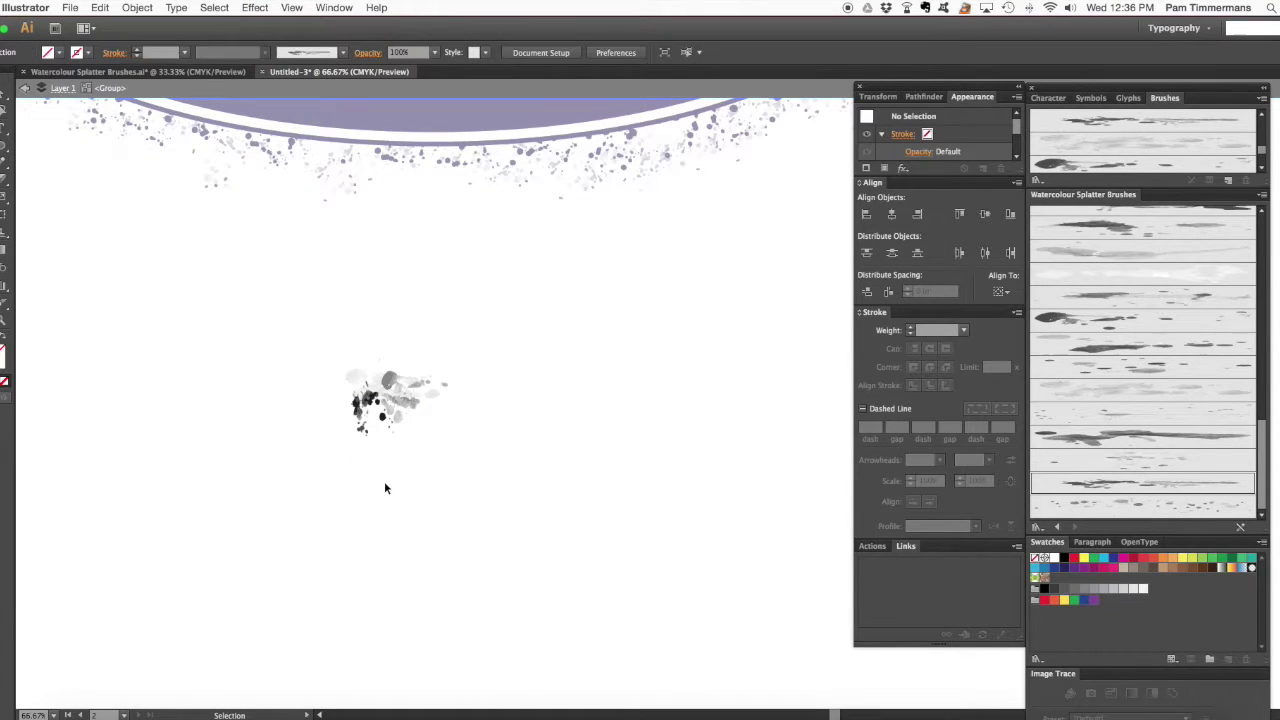
click(379, 359)
key(Delete)
double_click(413, 354)
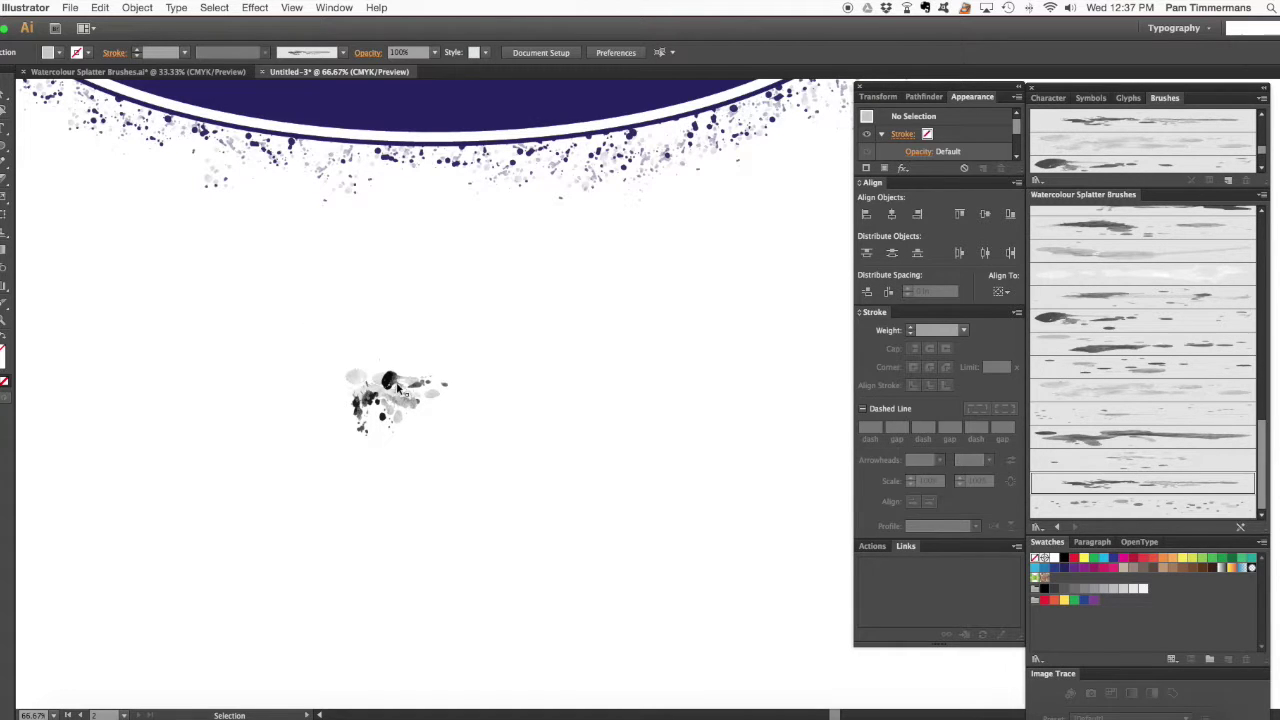
Step: Create a scatter brush named "Scatter Splatter 8" from the whole black splatter cluster
drag(503, 331, 288, 502)
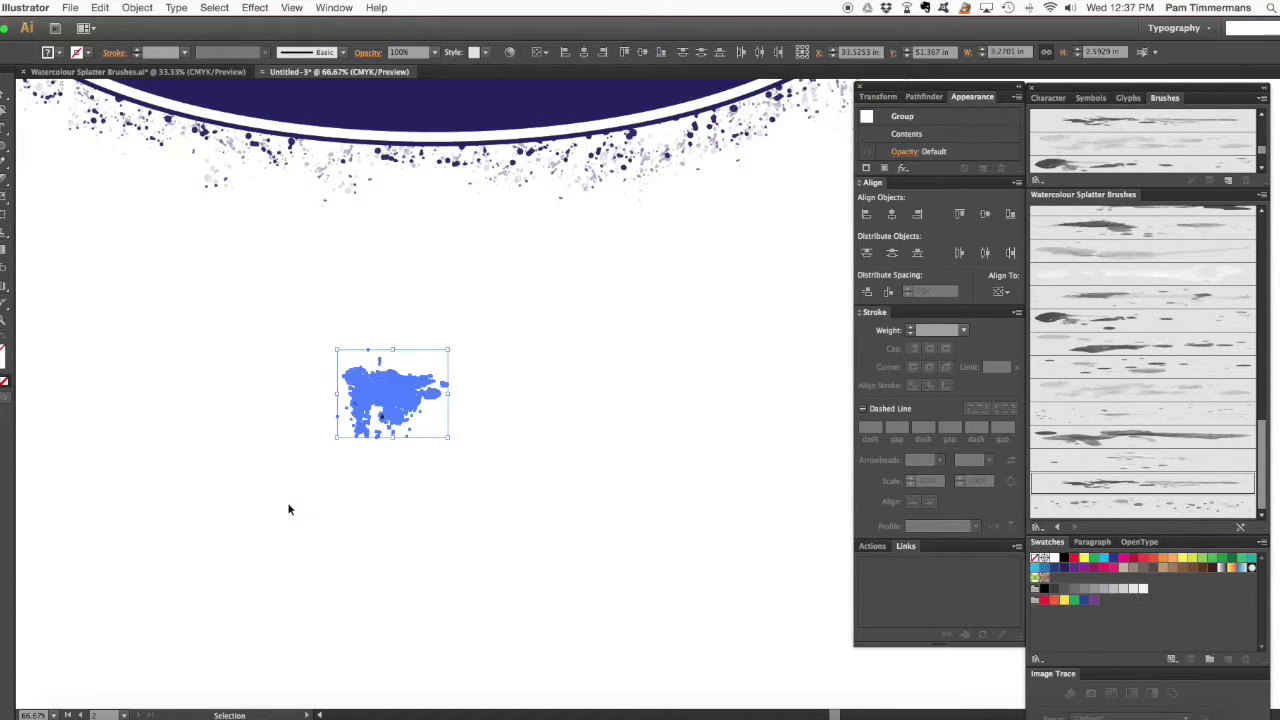
mouse_move(369, 385)
mouse_down()
mouse_move(371, 372)
mouse_move(829, 218)
mouse_move(1178, 145)
mouse_up()
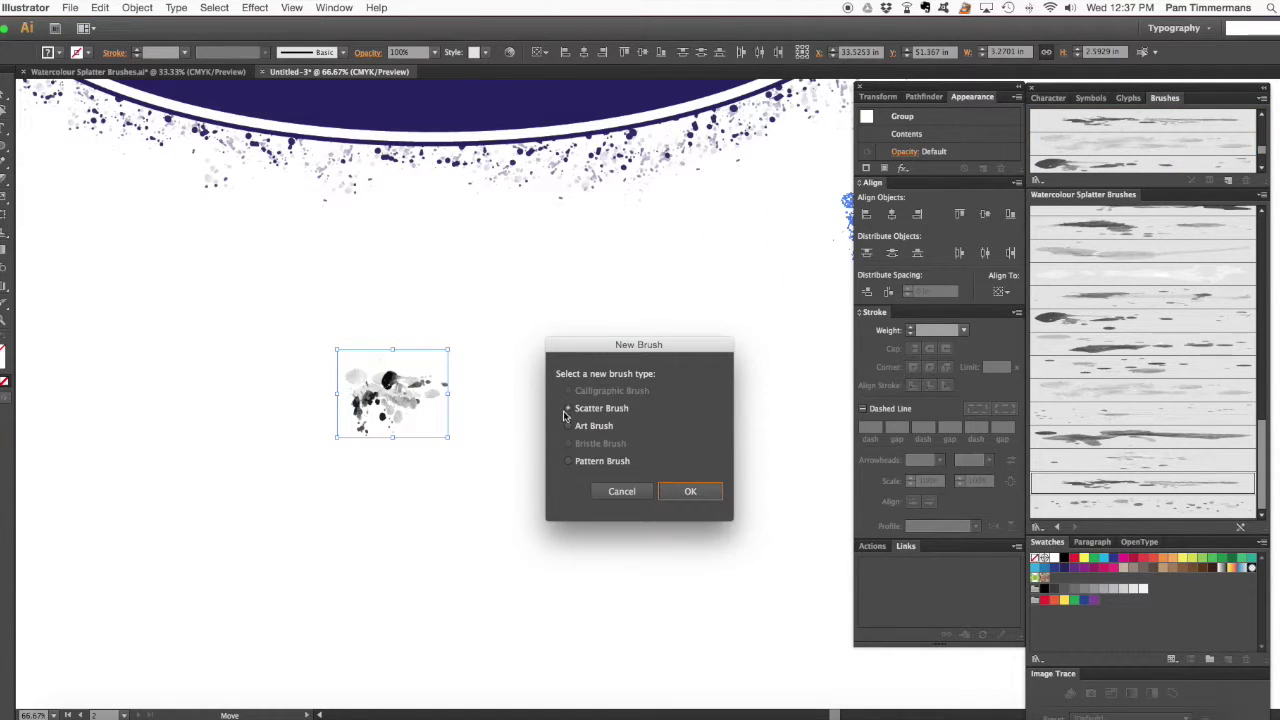
click(690, 491)
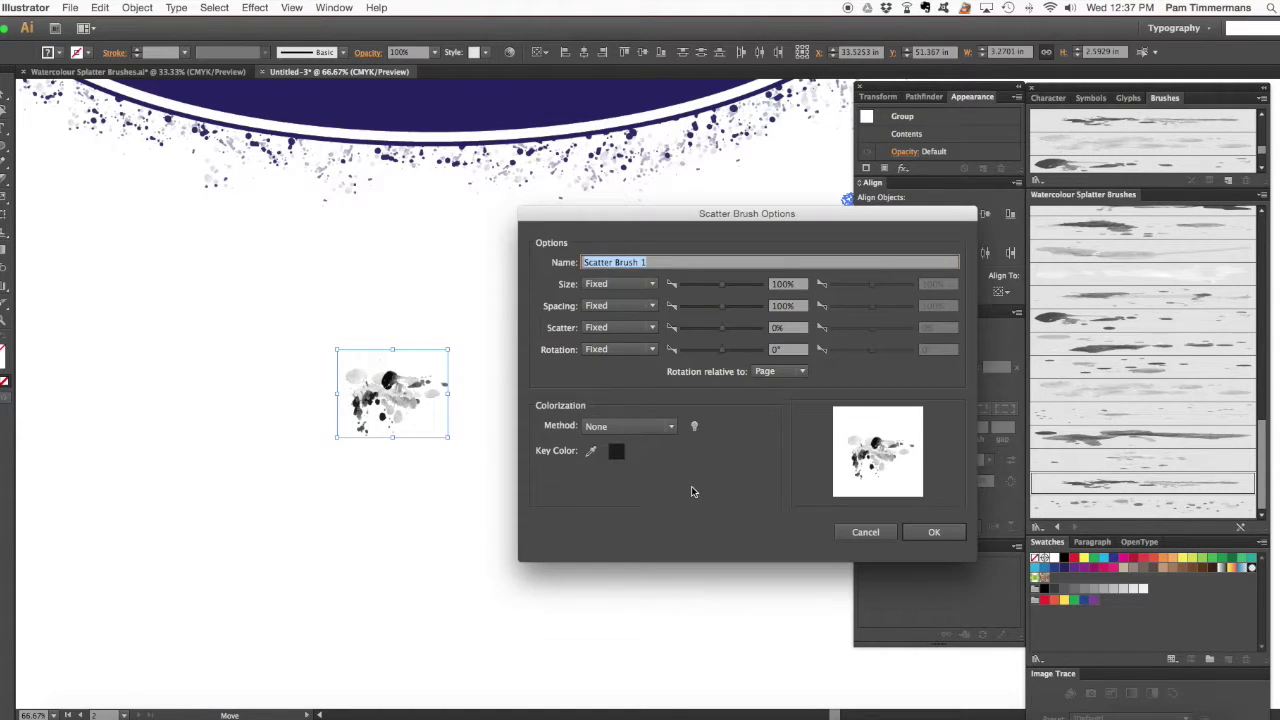
text(Sc)
Step: Set the brush's size, spacing, scatter and rotation to Random and its colorization method to Tints
click(613, 285)
click(612, 314)
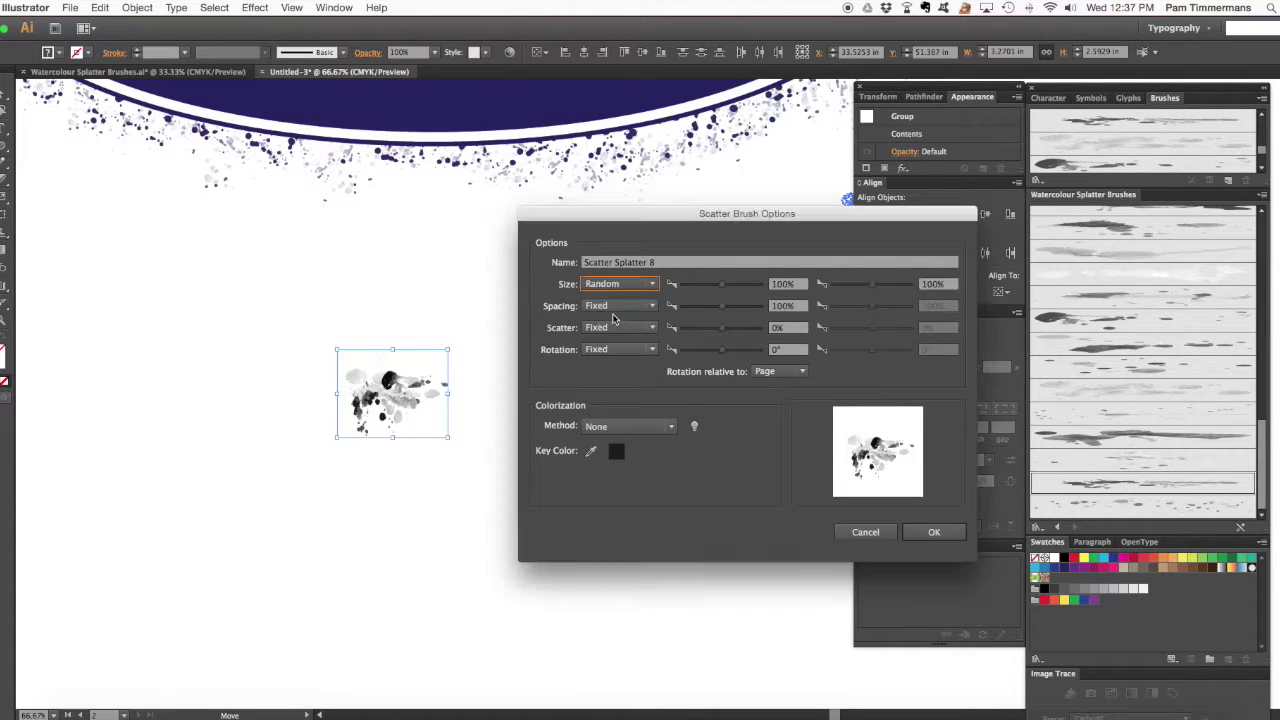
click(612, 305)
click(613, 334)
click(613, 330)
click(612, 358)
click(613, 349)
click(612, 380)
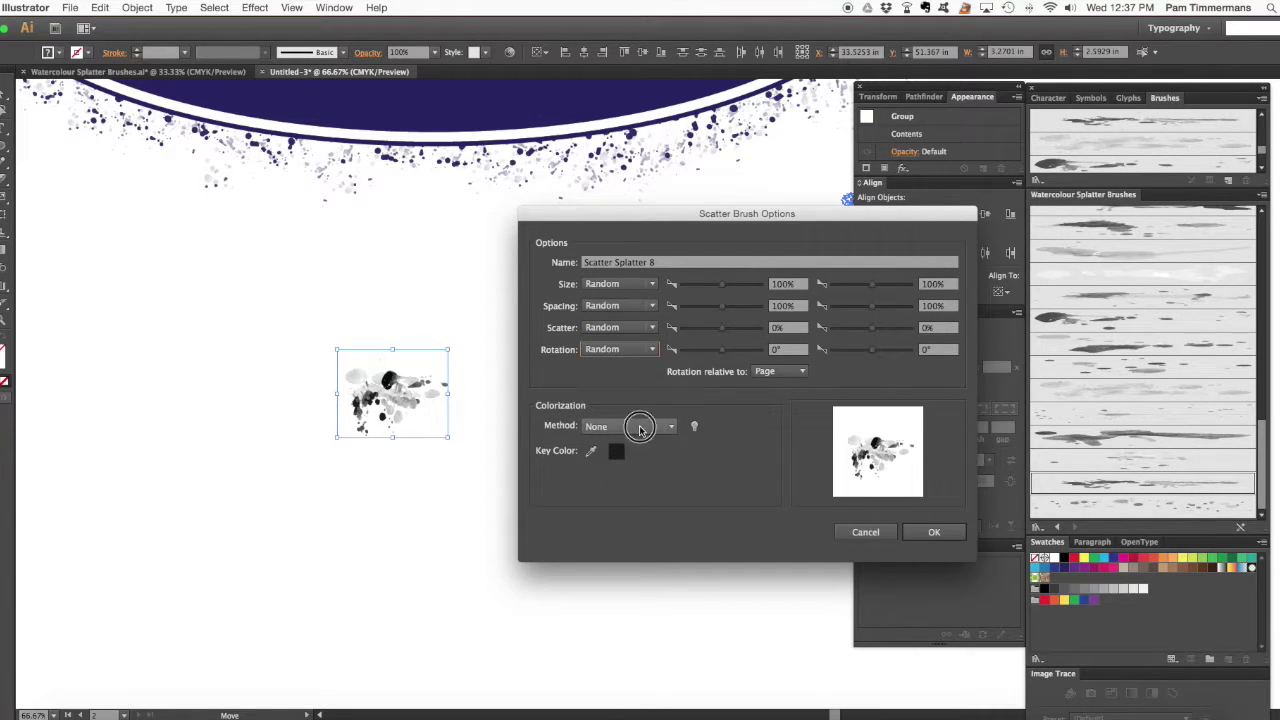
click(639, 425)
click(606, 457)
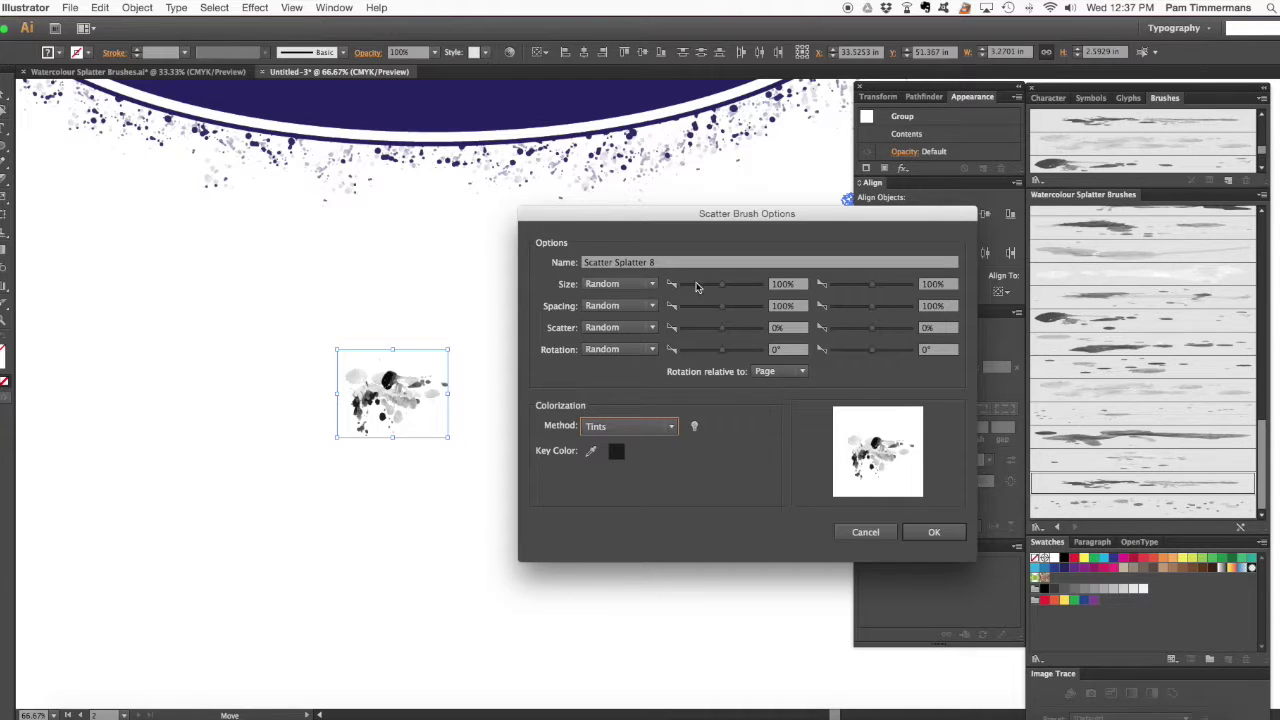
Step: Set the brush's minimum size to 50% and its spacing range to 50%–75%
click(805, 291)
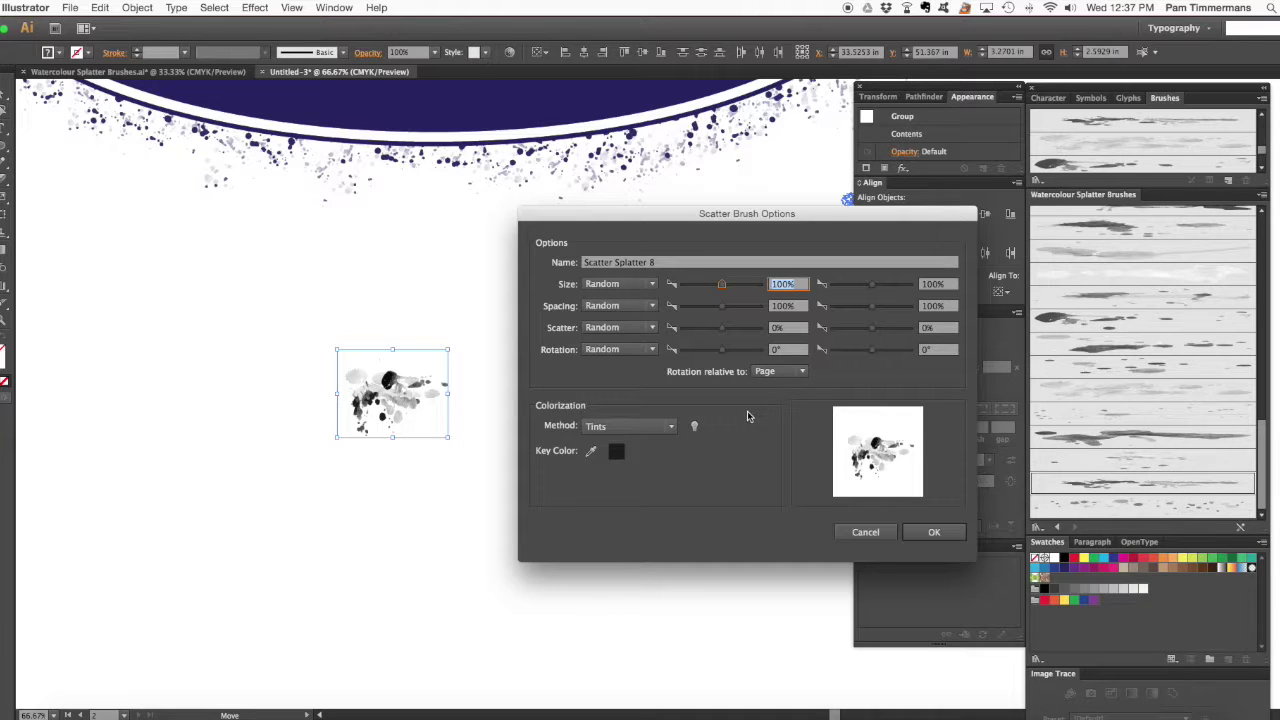
text(50)
key(Tab)
key(Tab)
key(Tab)
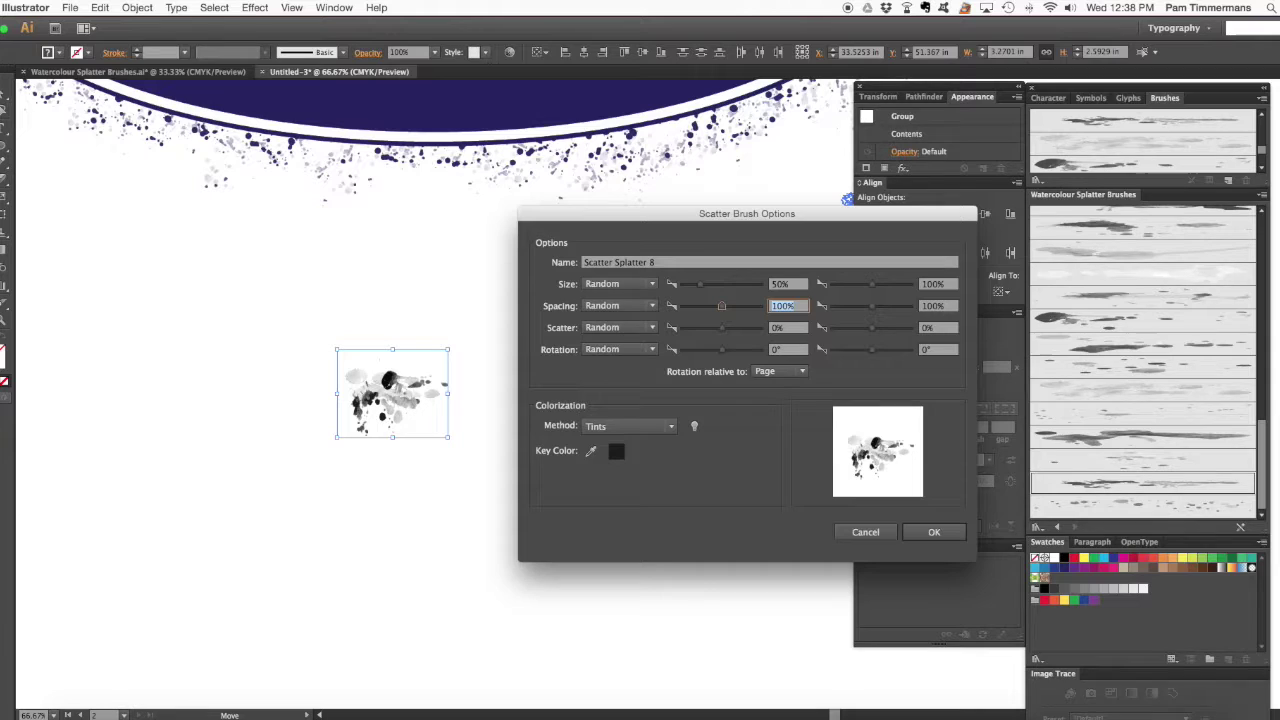
text(50)
key(Tab)
text(75)
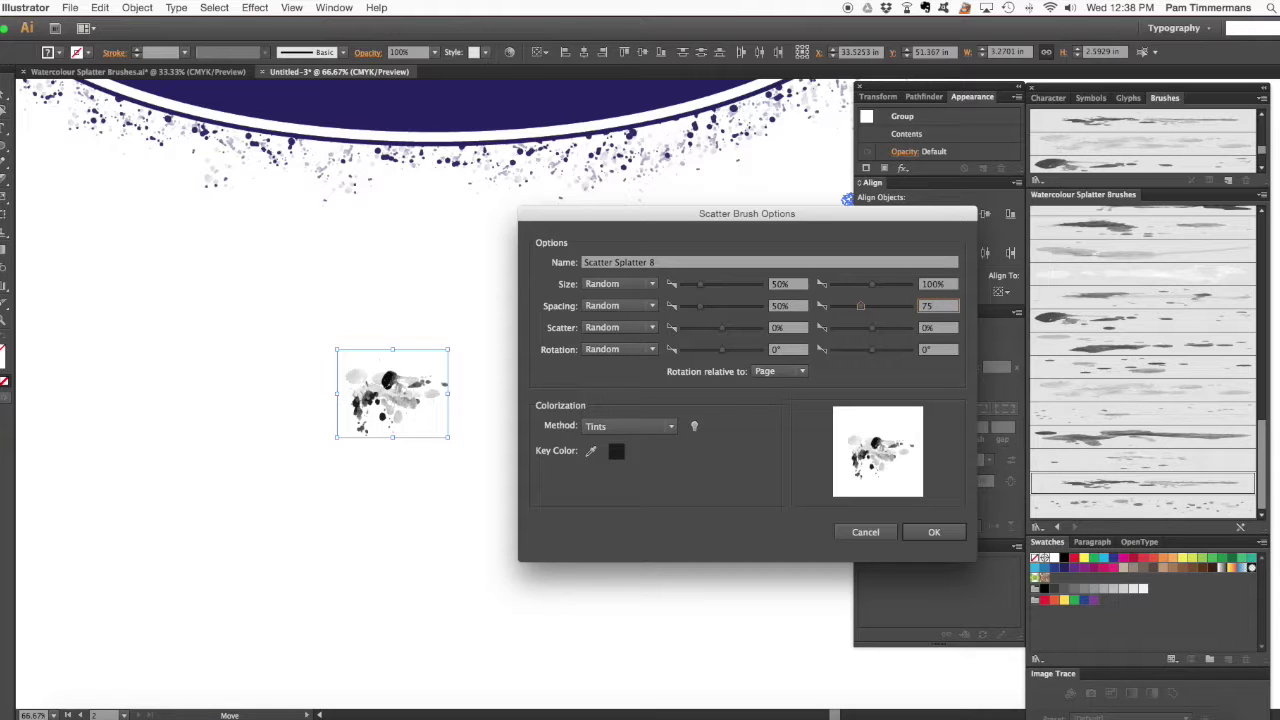
Step: Set the brush's scatter from -10% to 10% and its maximum rotation to 360°, and accept the options
key(Tab)
key(Tab)
text(-10)
key(Tab)
text(10)
key(Tab)
key(Tab)
key(Tab)
text(360)
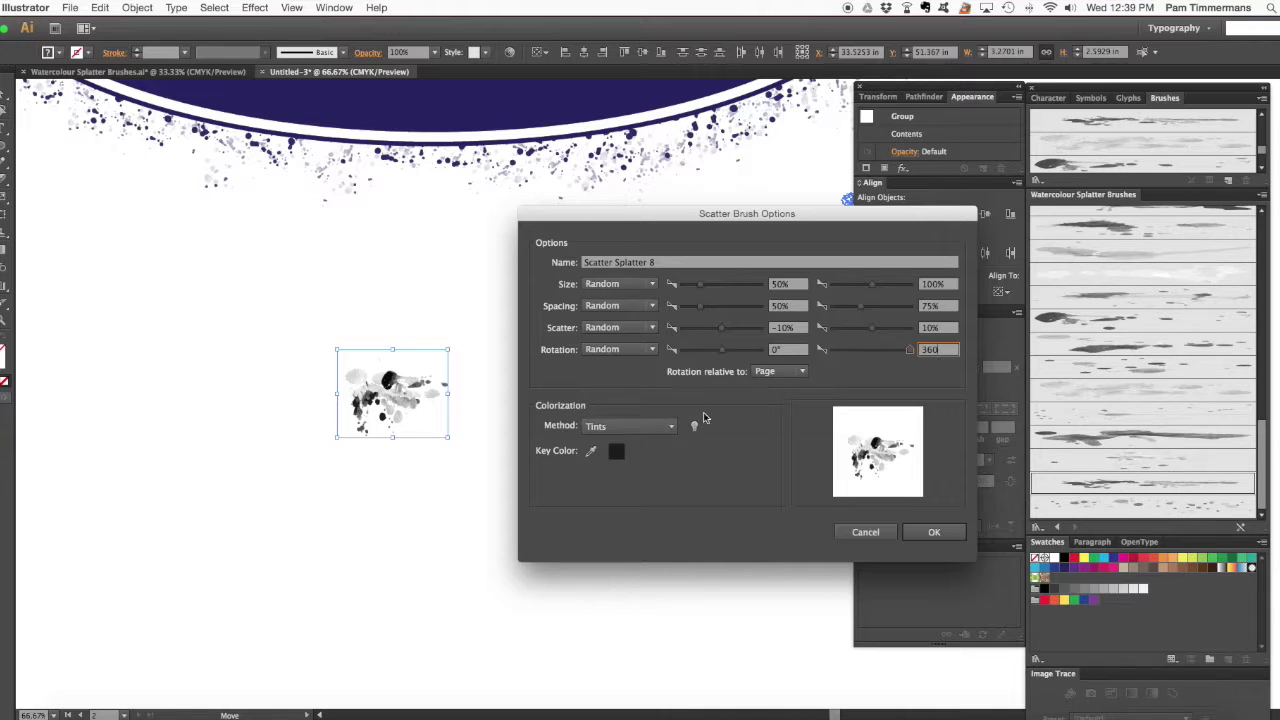
click(946, 536)
Step: Paint a wavy test stroke about 12.4 in wide below the black cluster using the Scatter Splatter 8 brush
scroll(551, 396, down, 5)
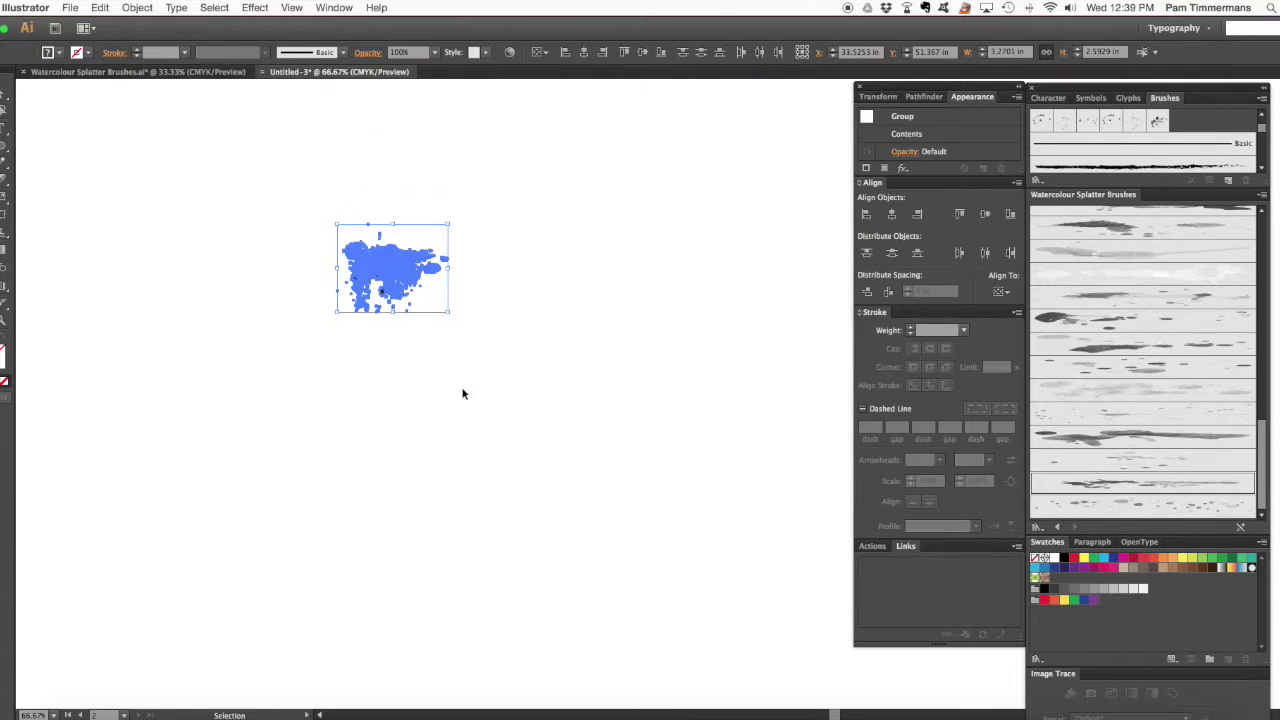
click(404, 356)
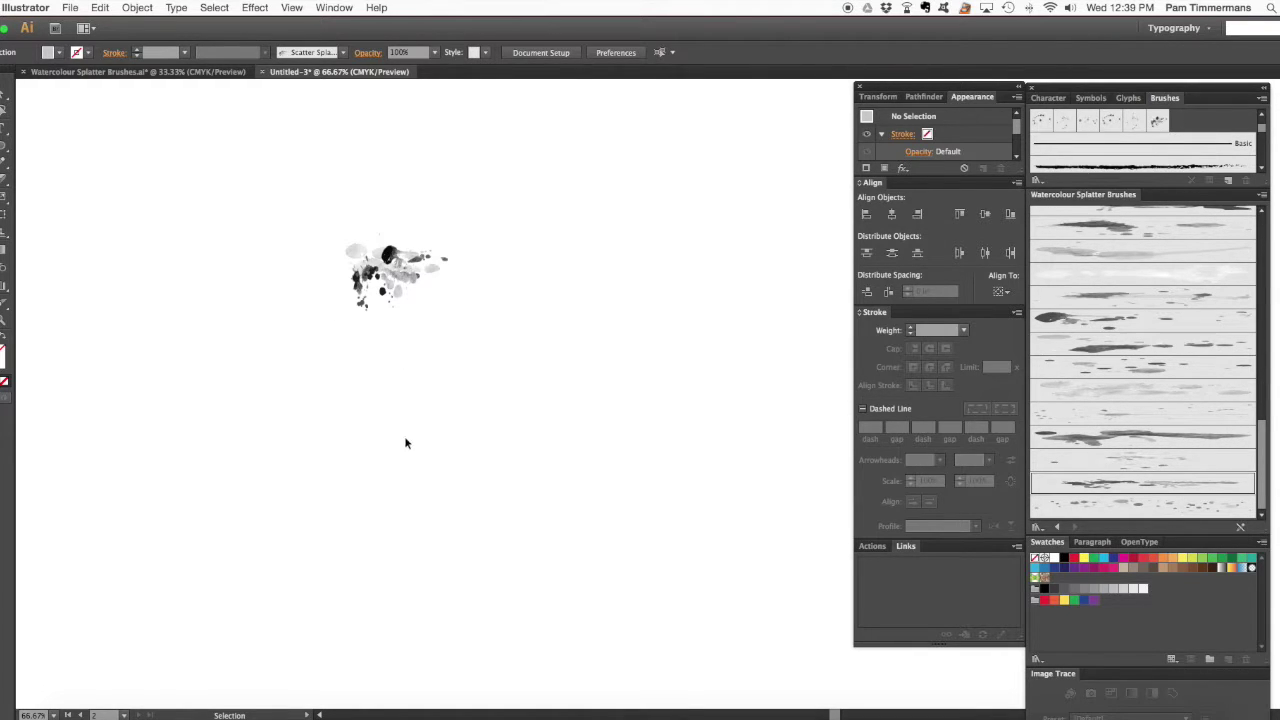
click(4, 178)
mouse_move(283, 450)
mouse_down()
mouse_move(483, 428)
mouse_move(701, 374)
mouse_move(699, 337)
mouse_up()
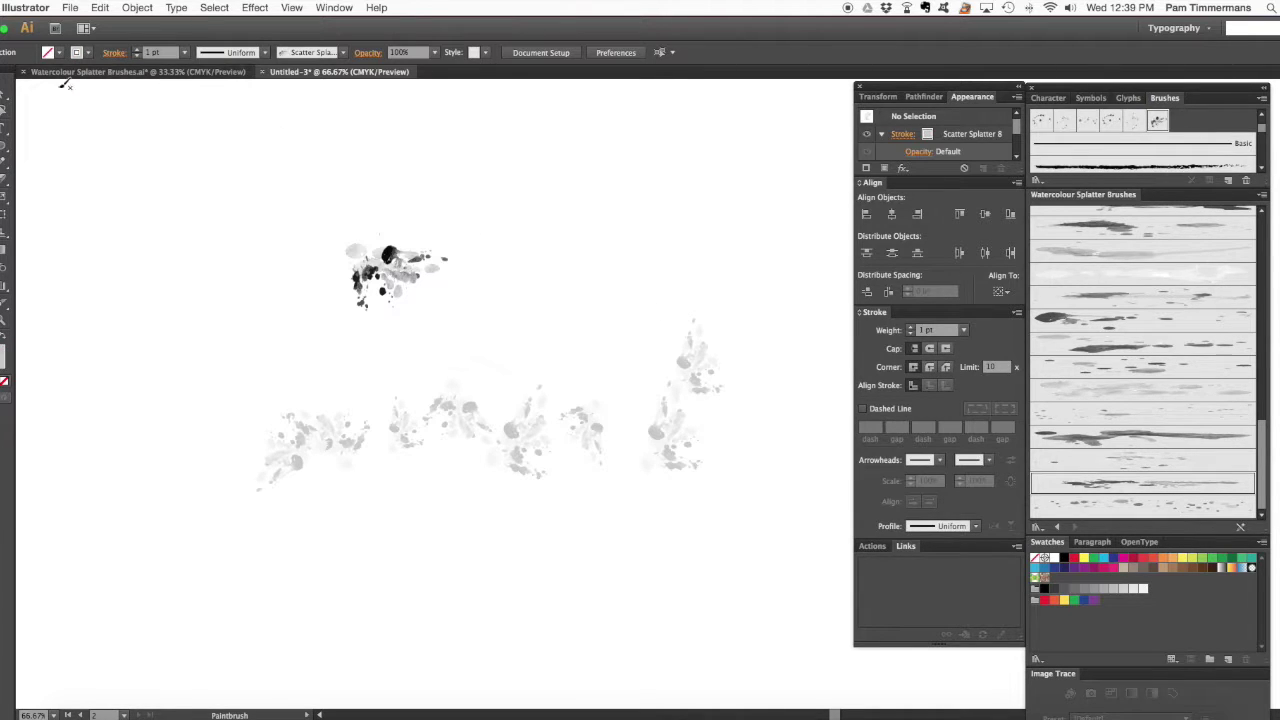
Step: Select the test stroke and tighten the Scatter Splatter 8 spacing to 25%–50%, applying the change to existing strokes
click(3, 94)
click(607, 433)
click(562, 434)
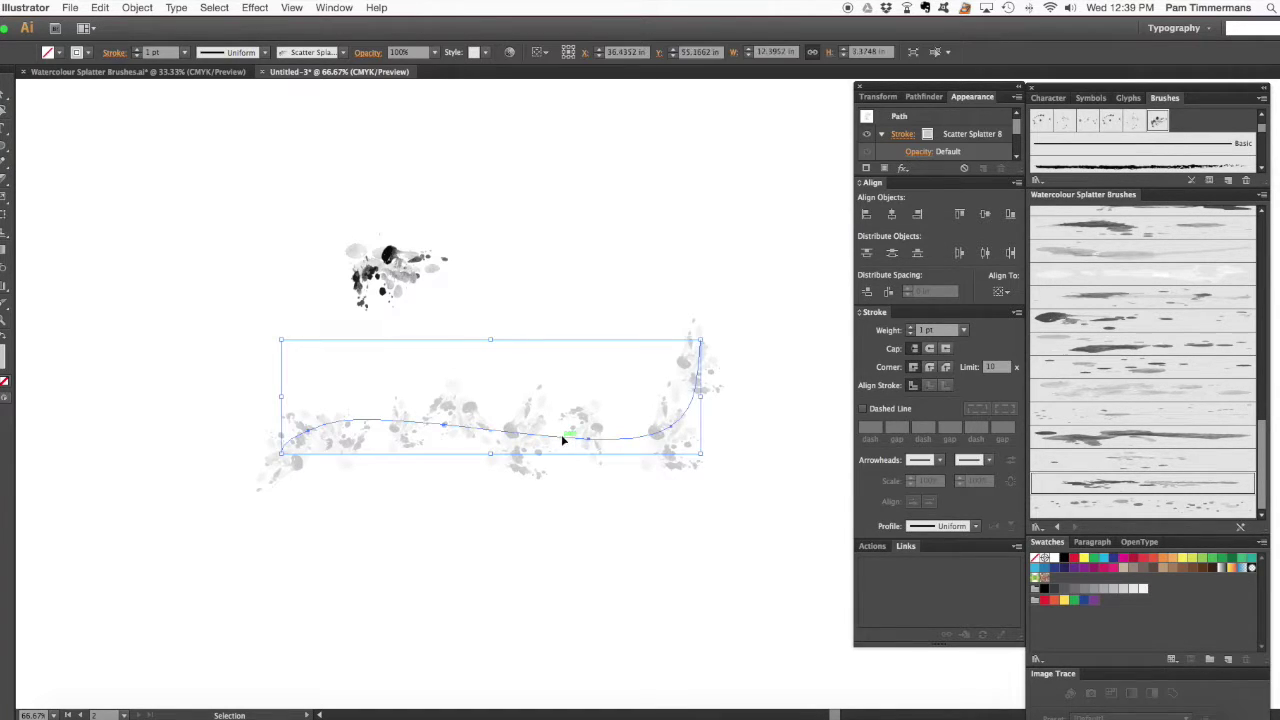
double_click(1158, 122)
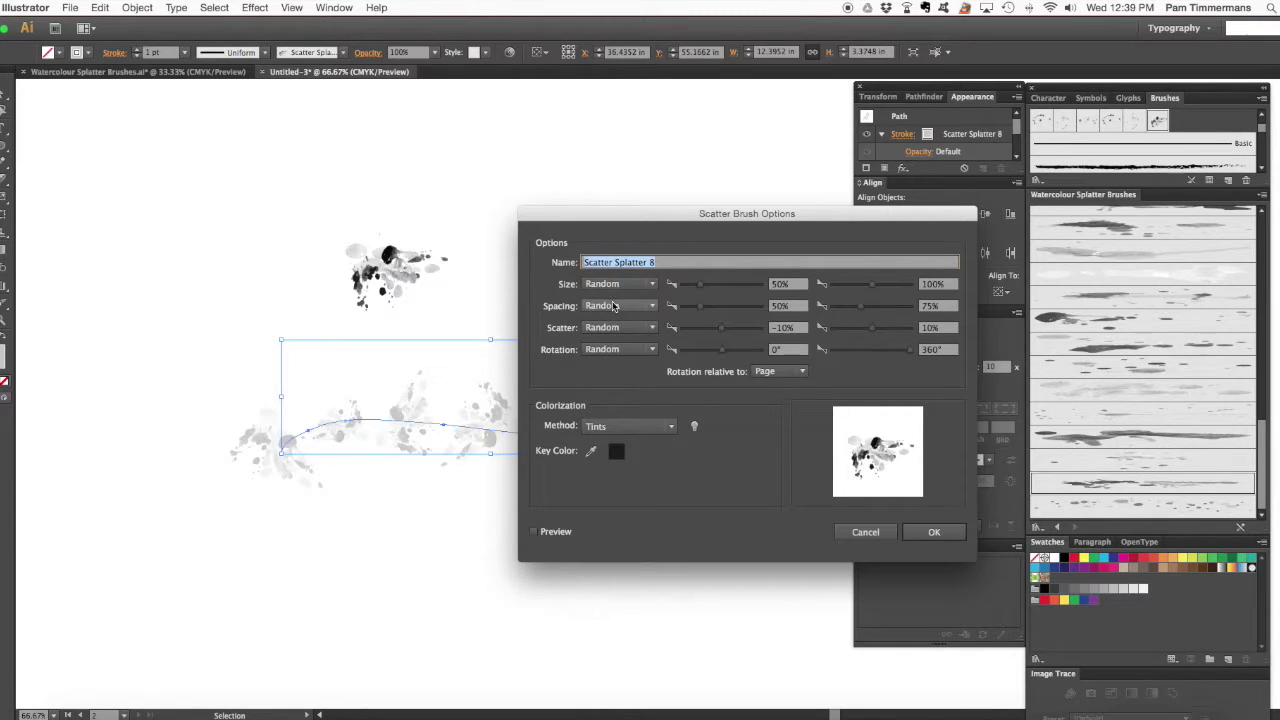
click(770, 306)
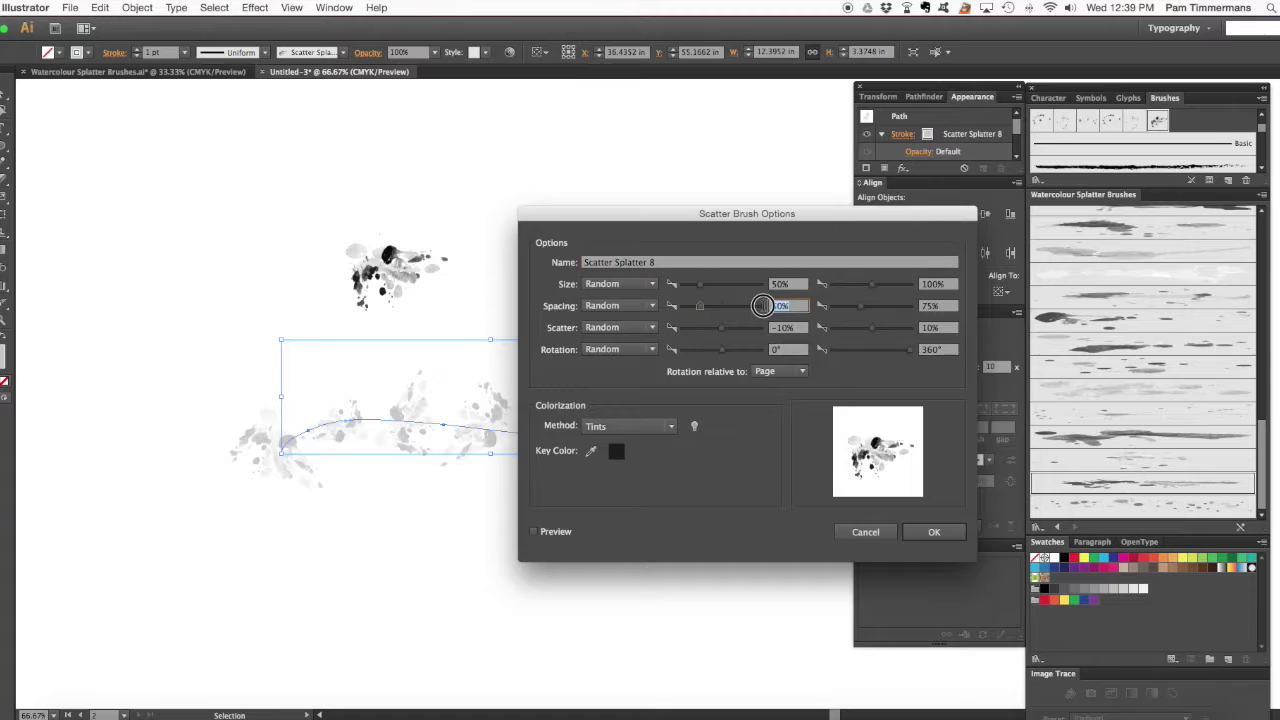
text(25)
key(Tab)
text(50)
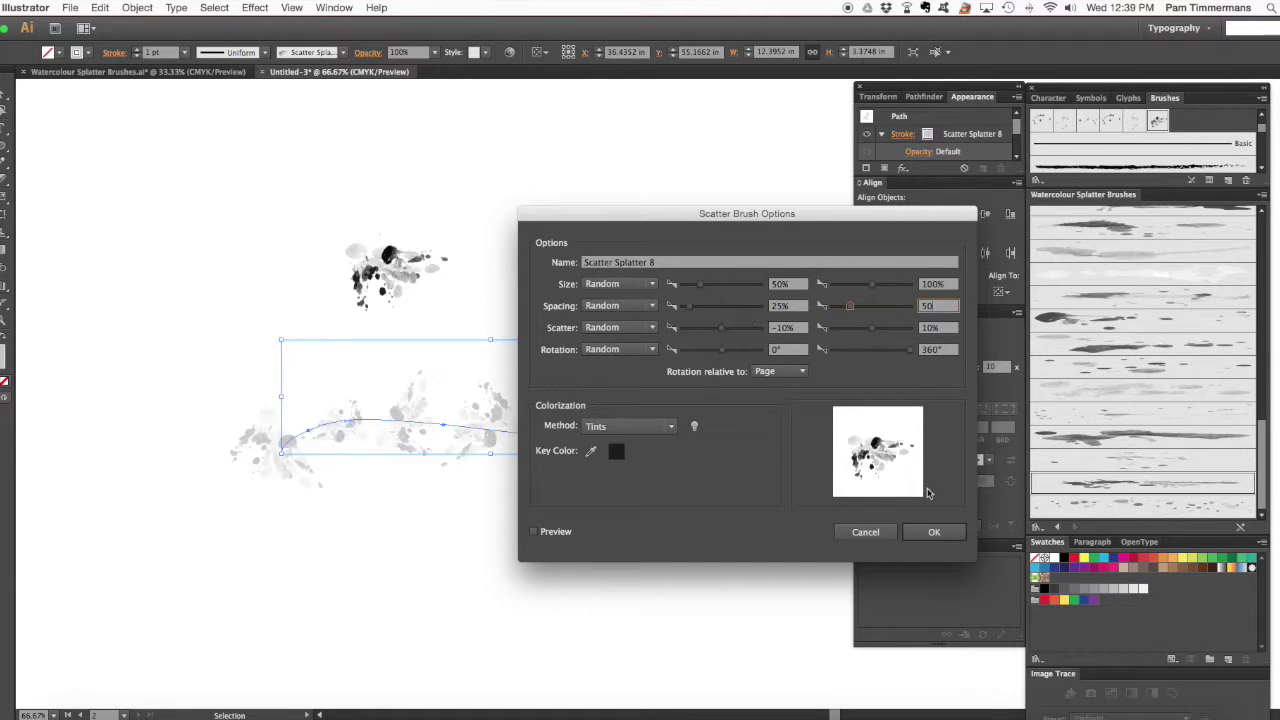
click(947, 532)
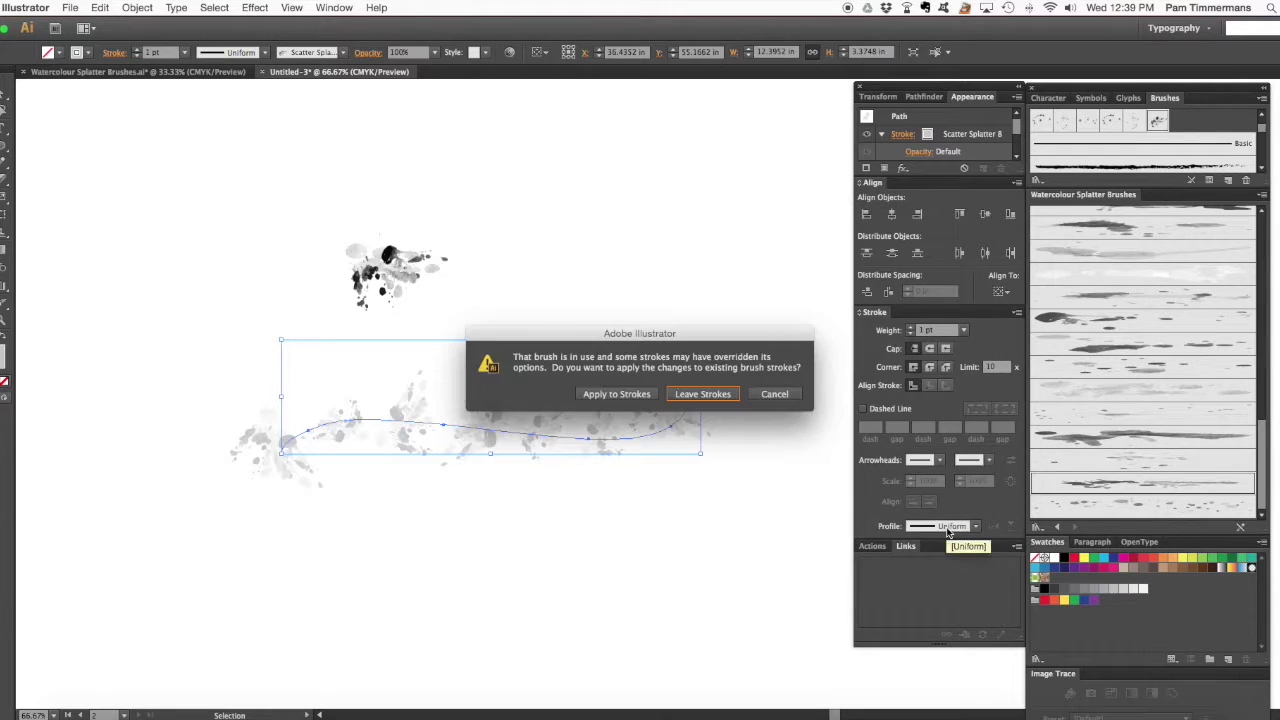
click(616, 394)
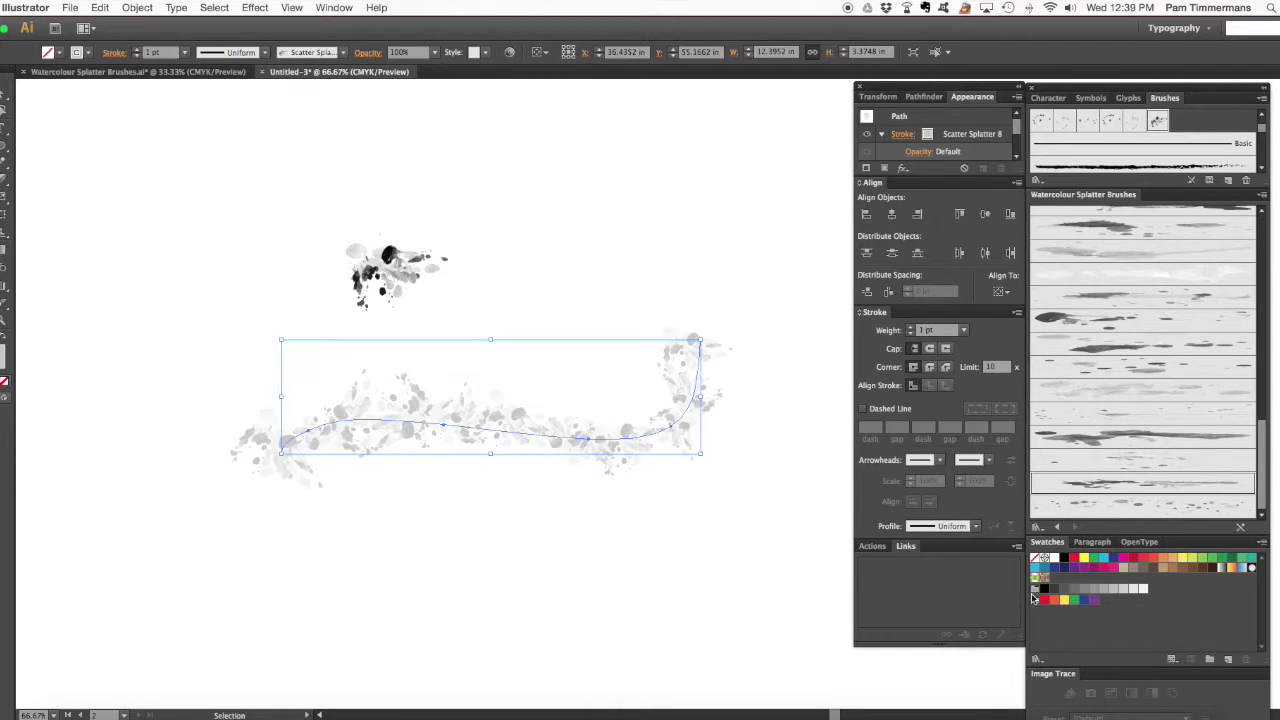
Step: Colour the test stroke purple and deselect it
click(1074, 568)
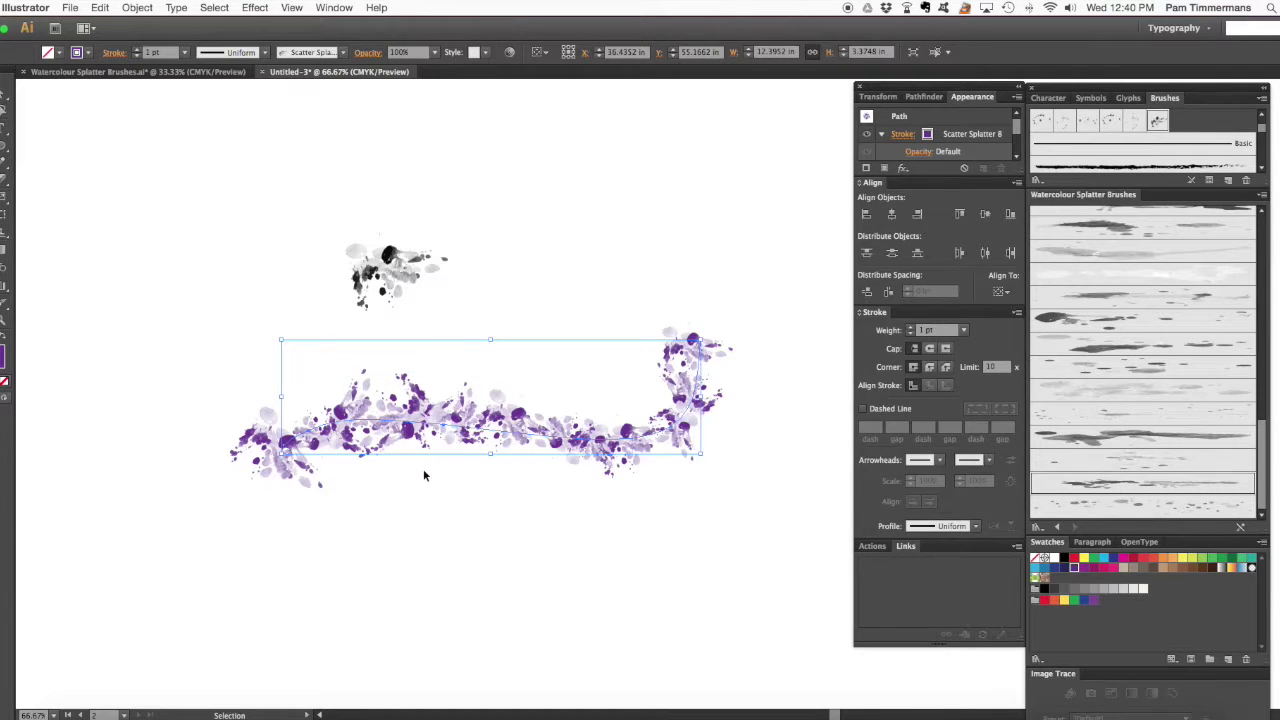
click(638, 560)
Step: Draw an ellipse about 6.4 by 4.3 in above the right end of the test stroke and apply Scatter Splatter 8 to it
scroll(638, 560, down, 3)
scroll(638, 560, up, 2)
scroll(638, 560, up, 1)
key(l)
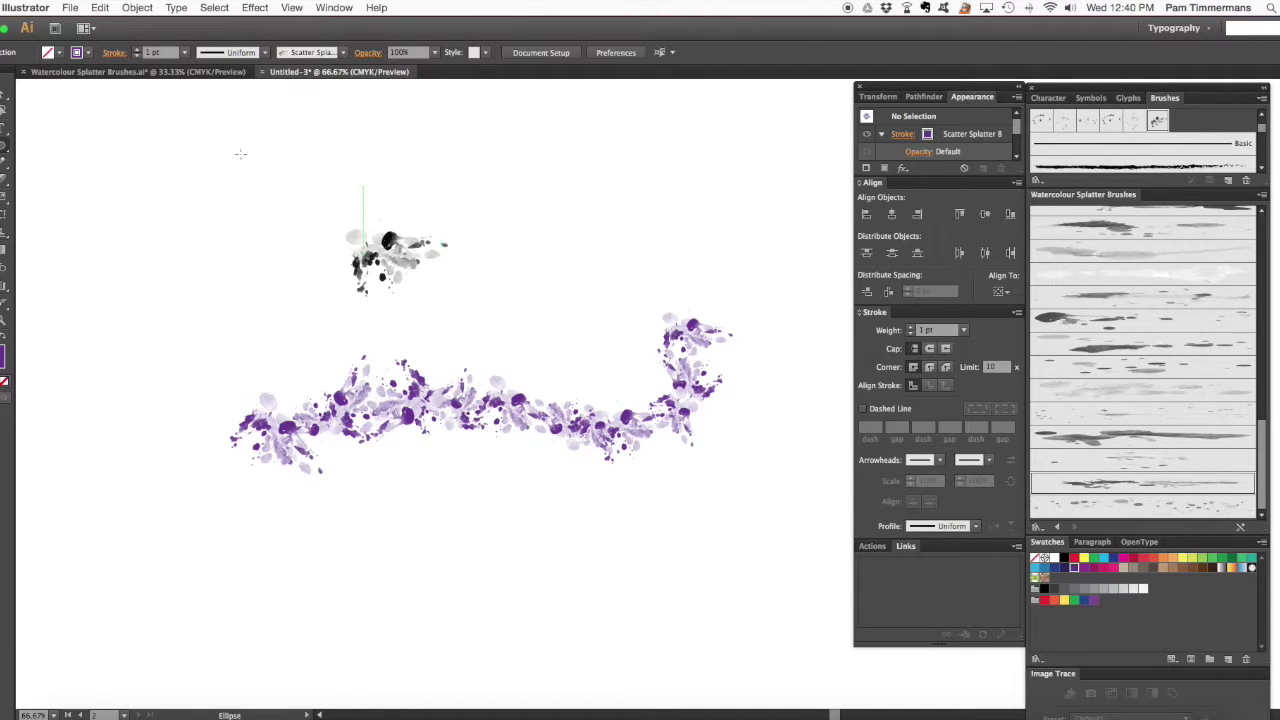
drag(550, 122, 766, 266)
click(4, 92)
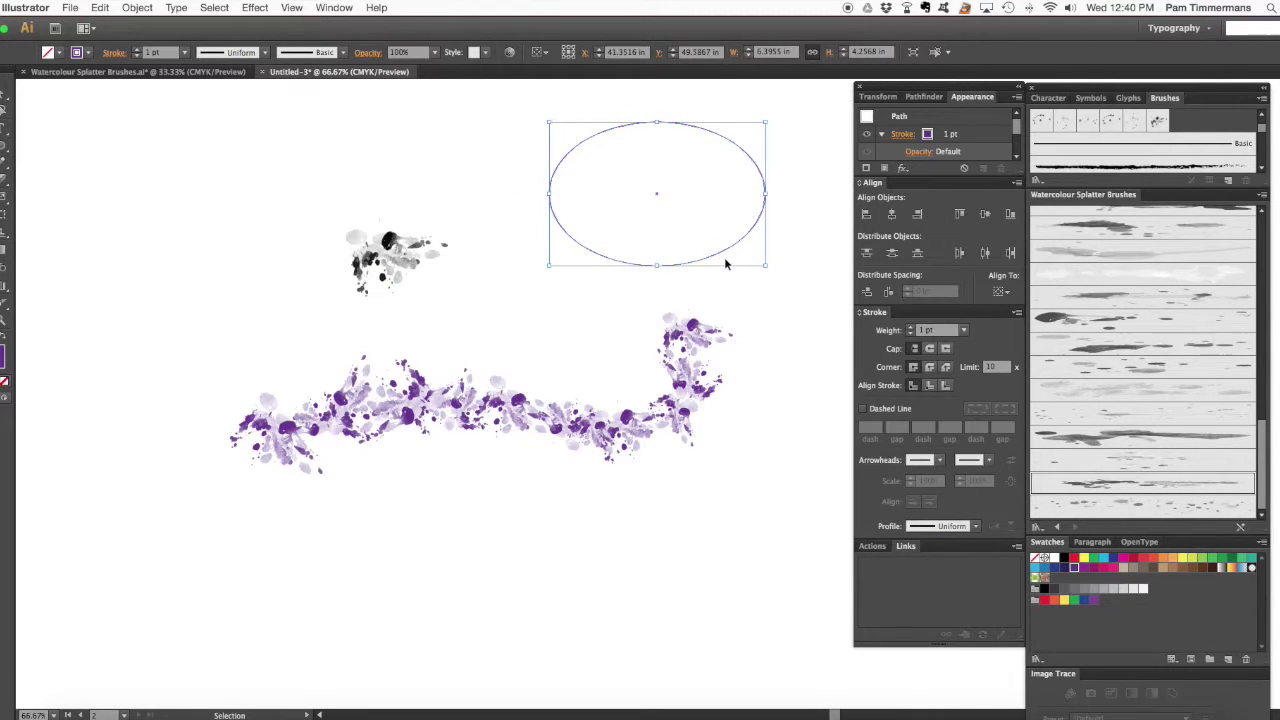
click(1158, 122)
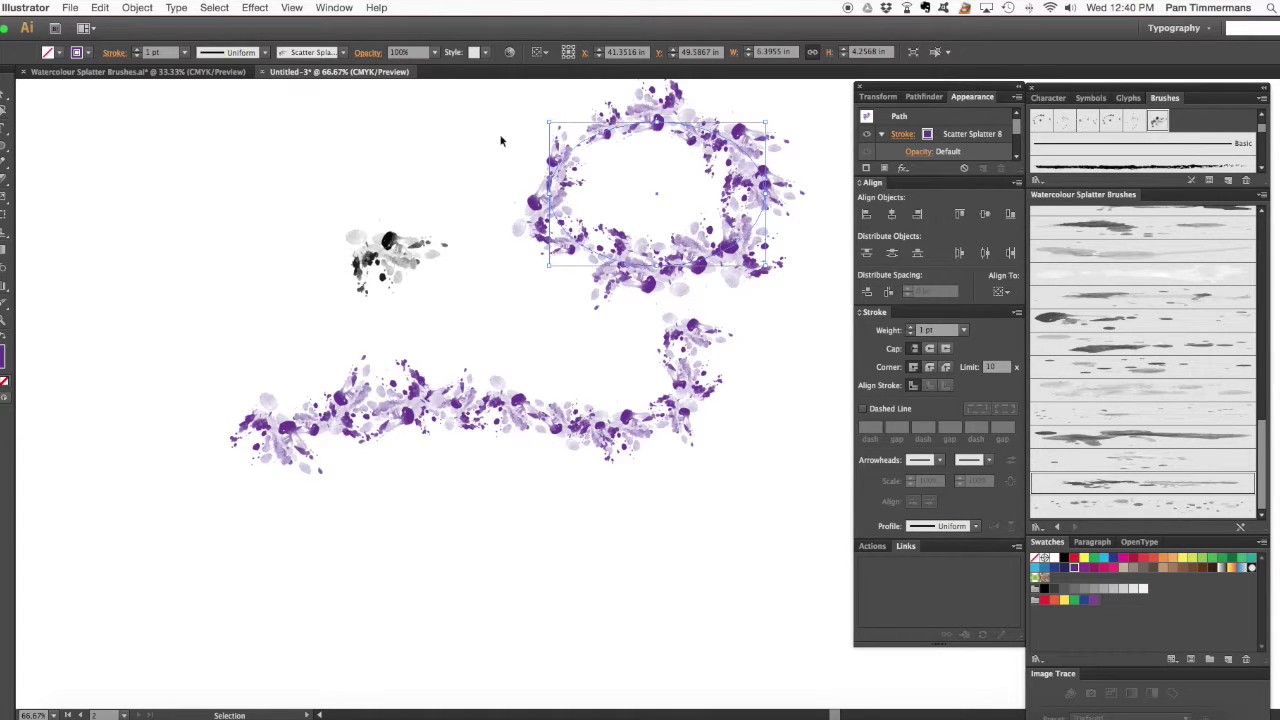
Step: Set the ellipse's stroke weight to 0.5 pt and deselect it
drag(161, 52, 134, 51)
text(.5)
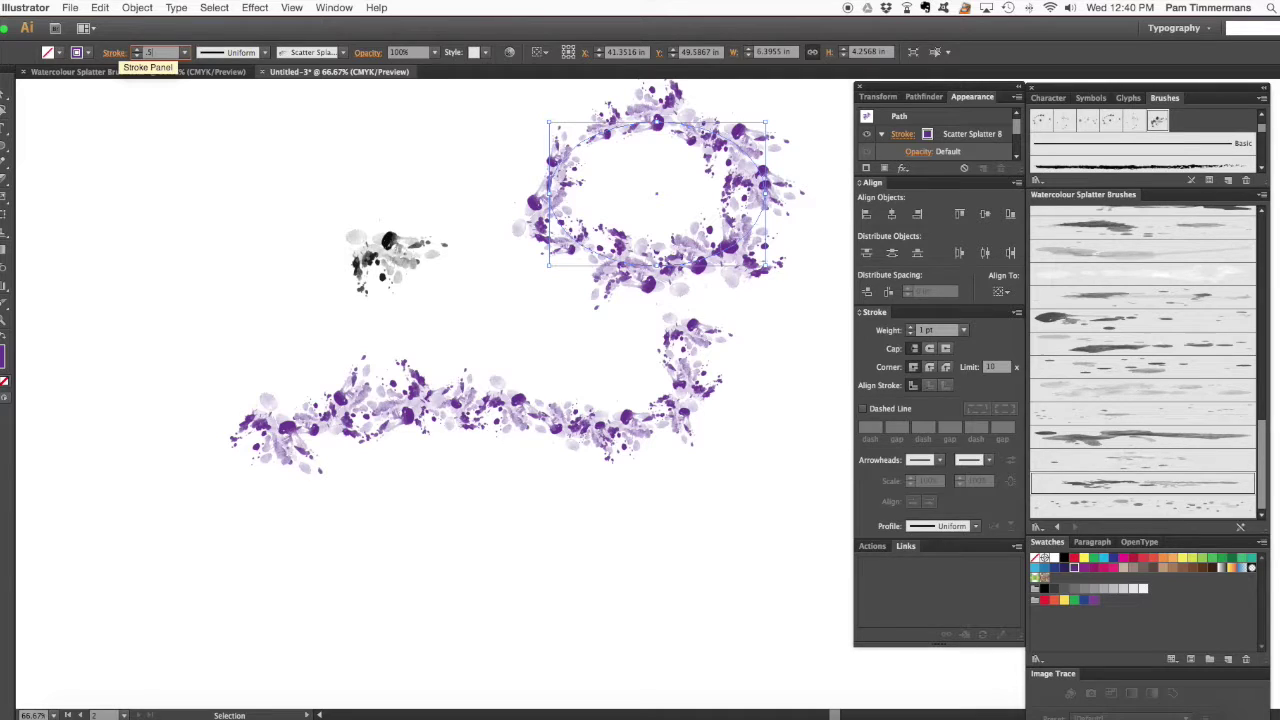
key(Return)
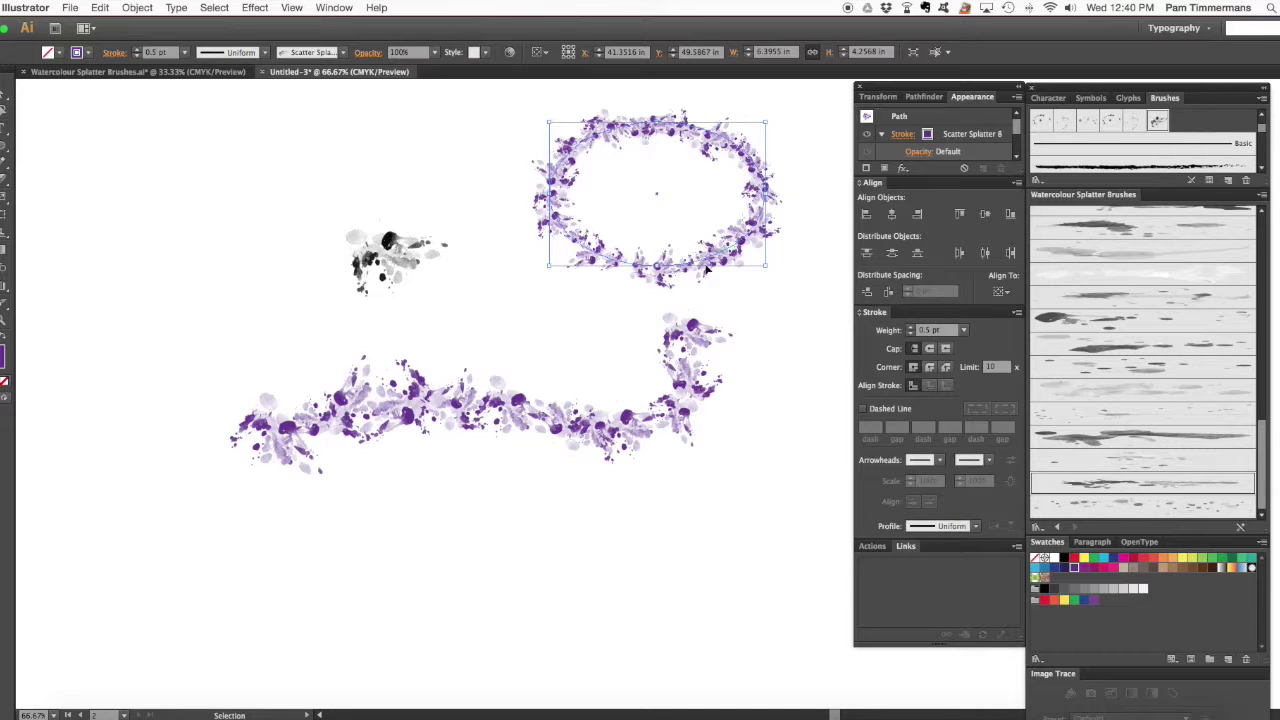
click(802, 238)
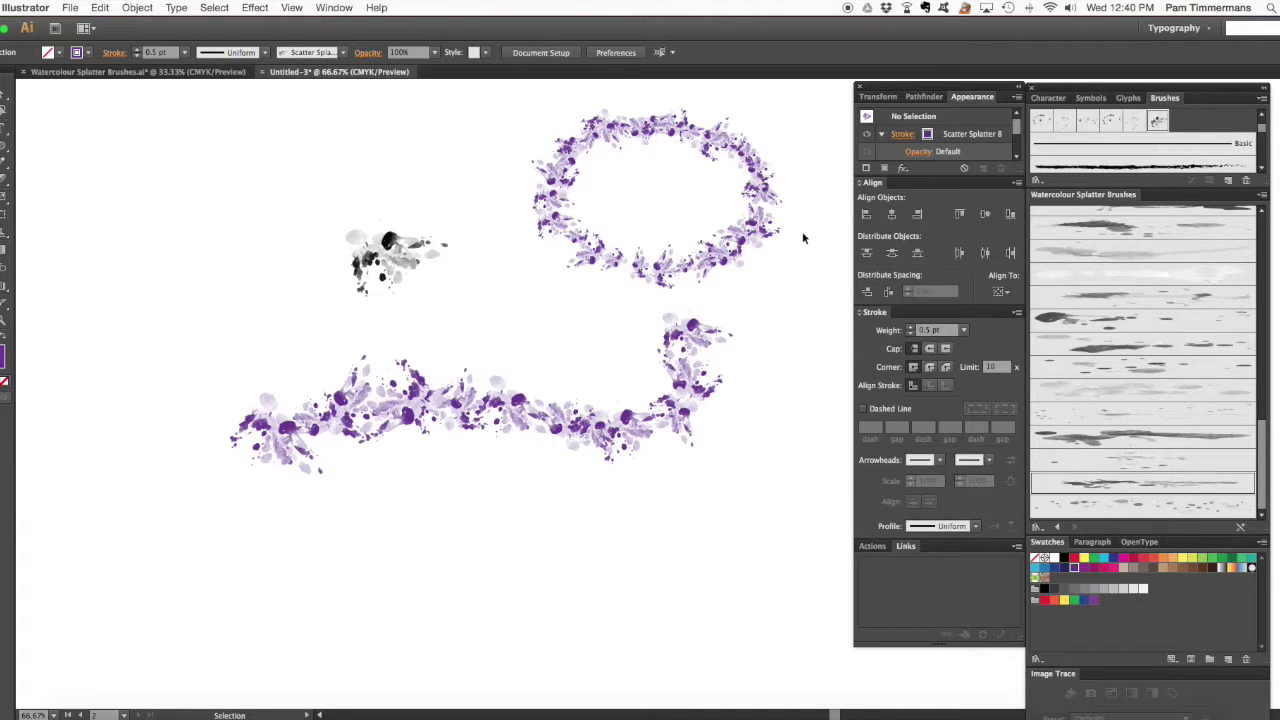
scroll(802, 238, up, 4)
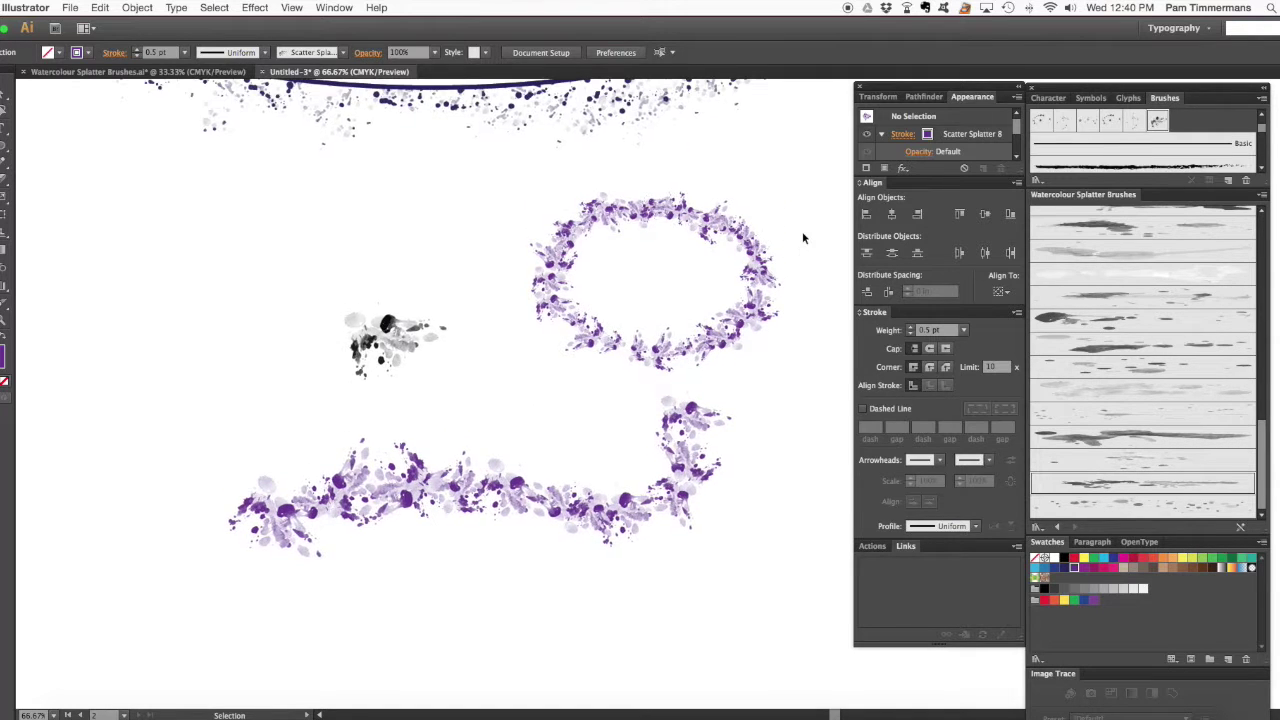
scroll(802, 238, left, 1)
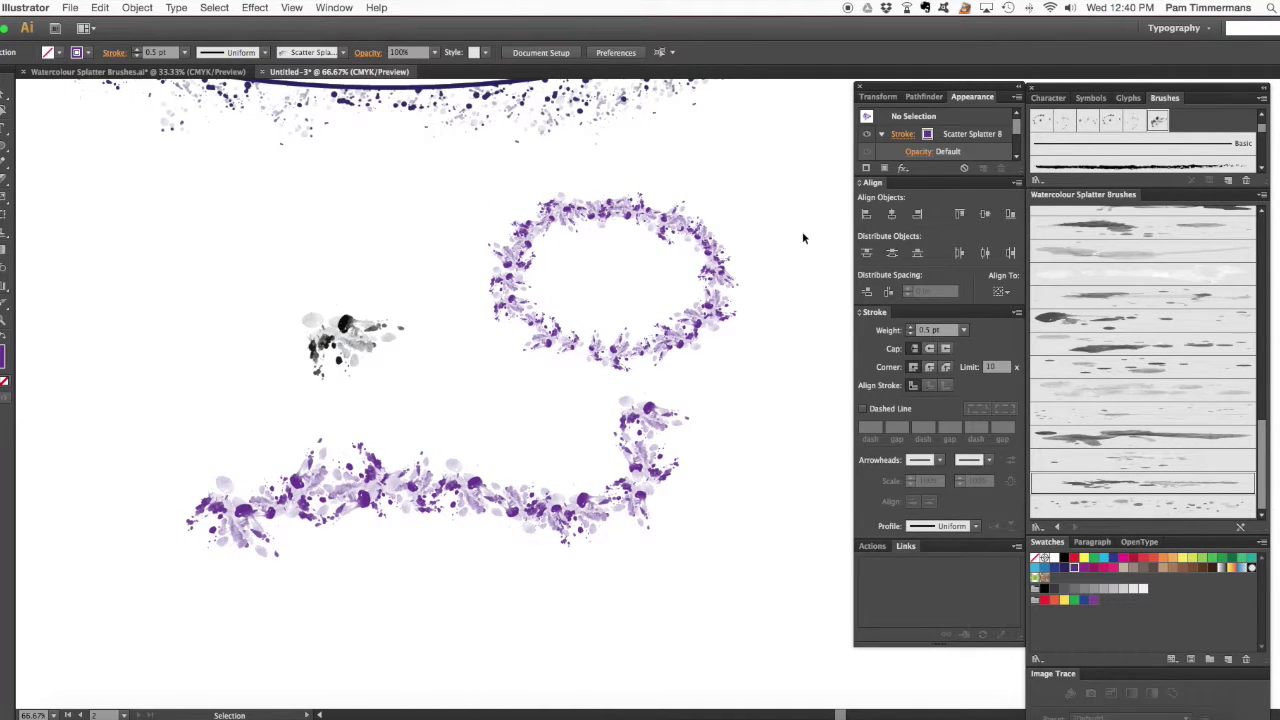